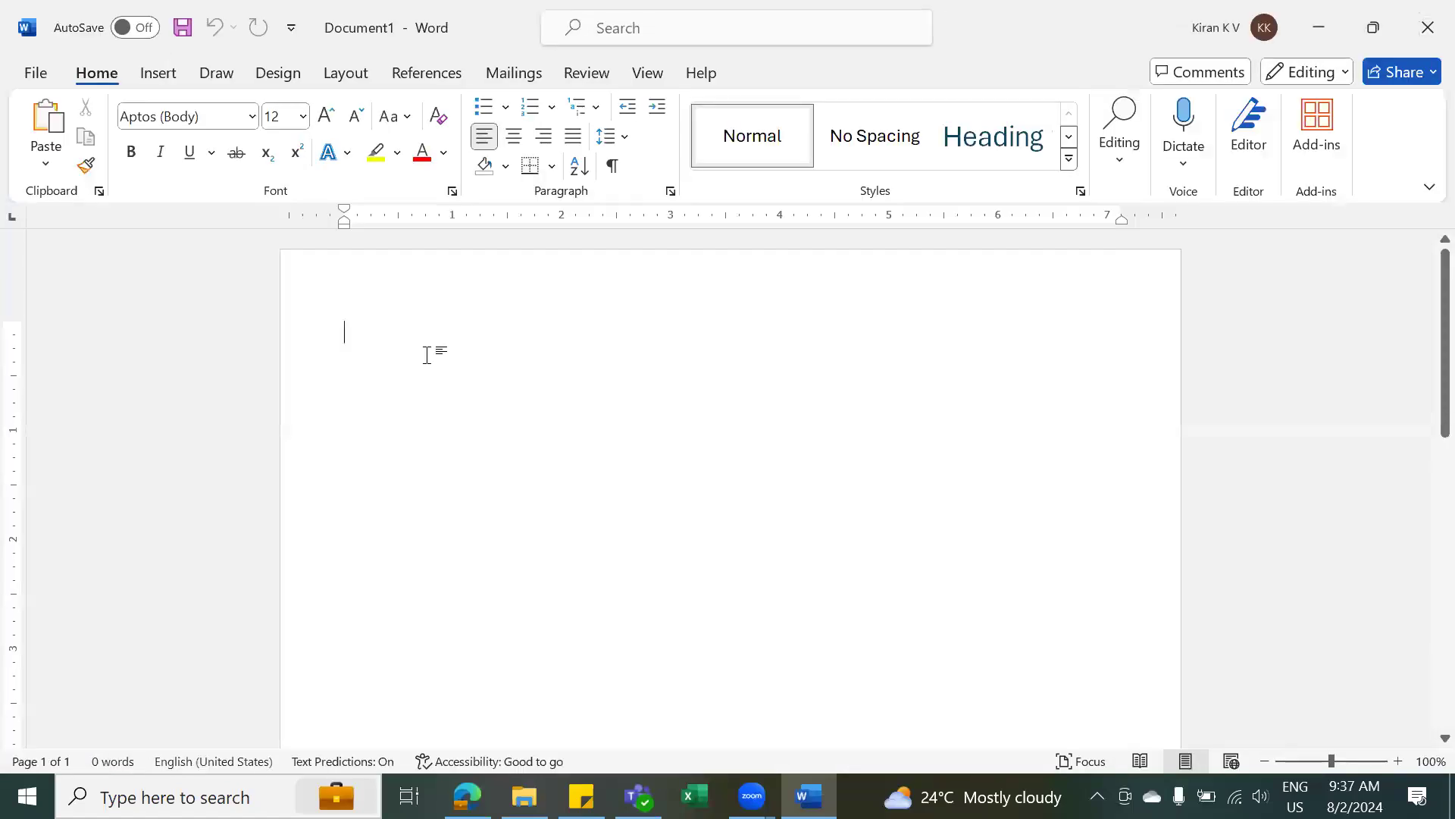
Write the question "Why do we use Excel?" as the first line of the blank document.
text(Why do)
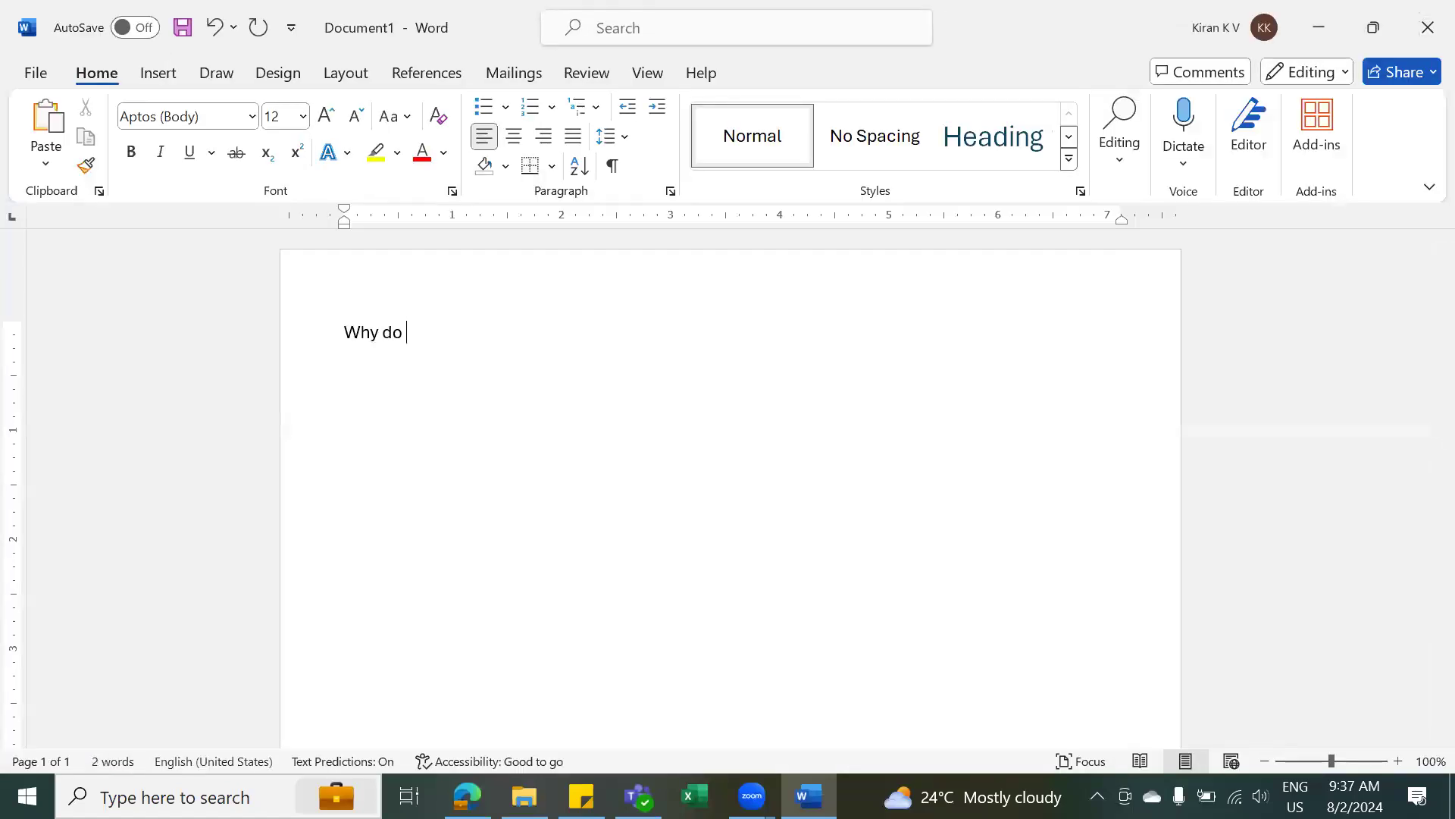
text( we use E)
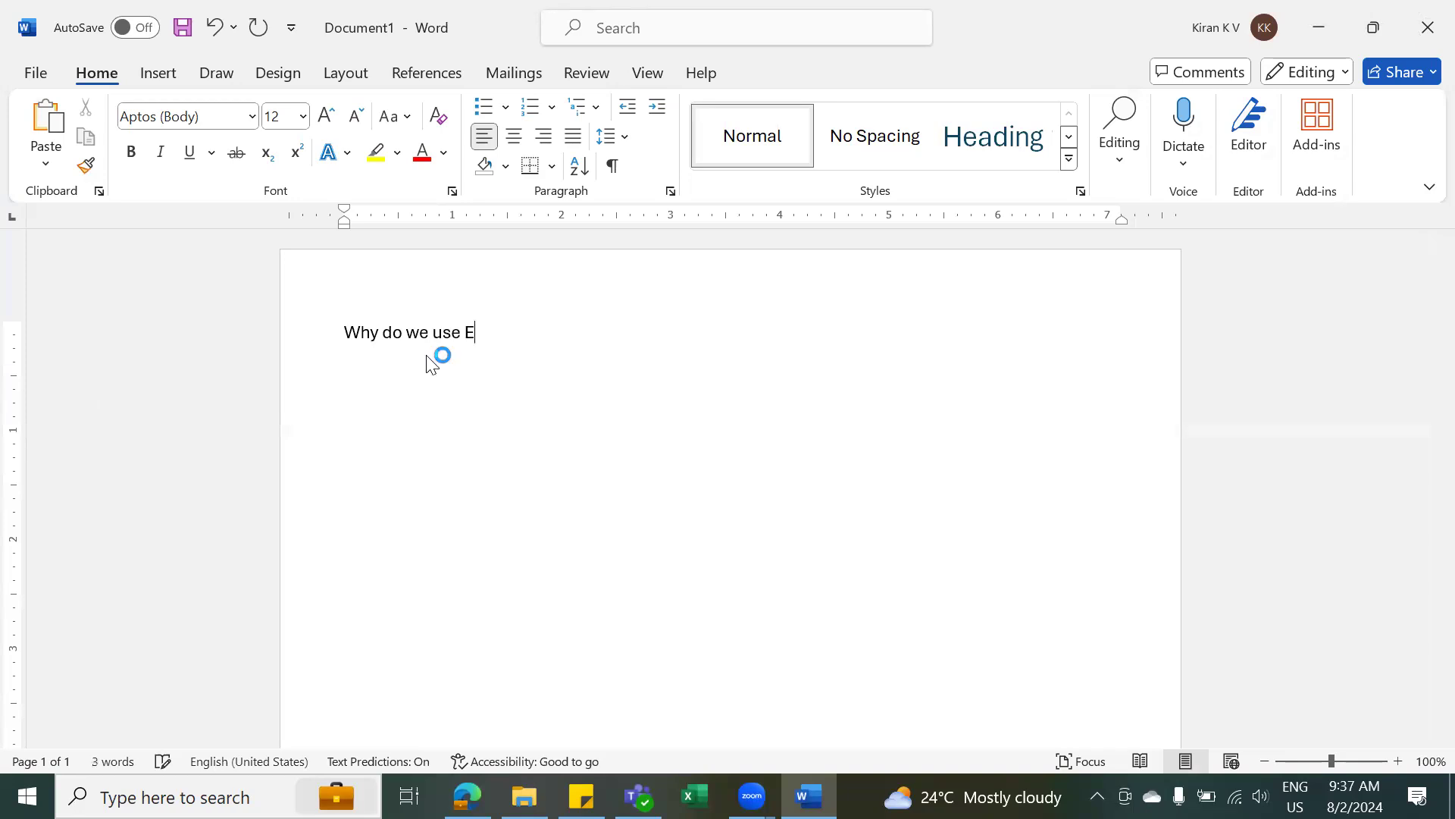
key(alt)
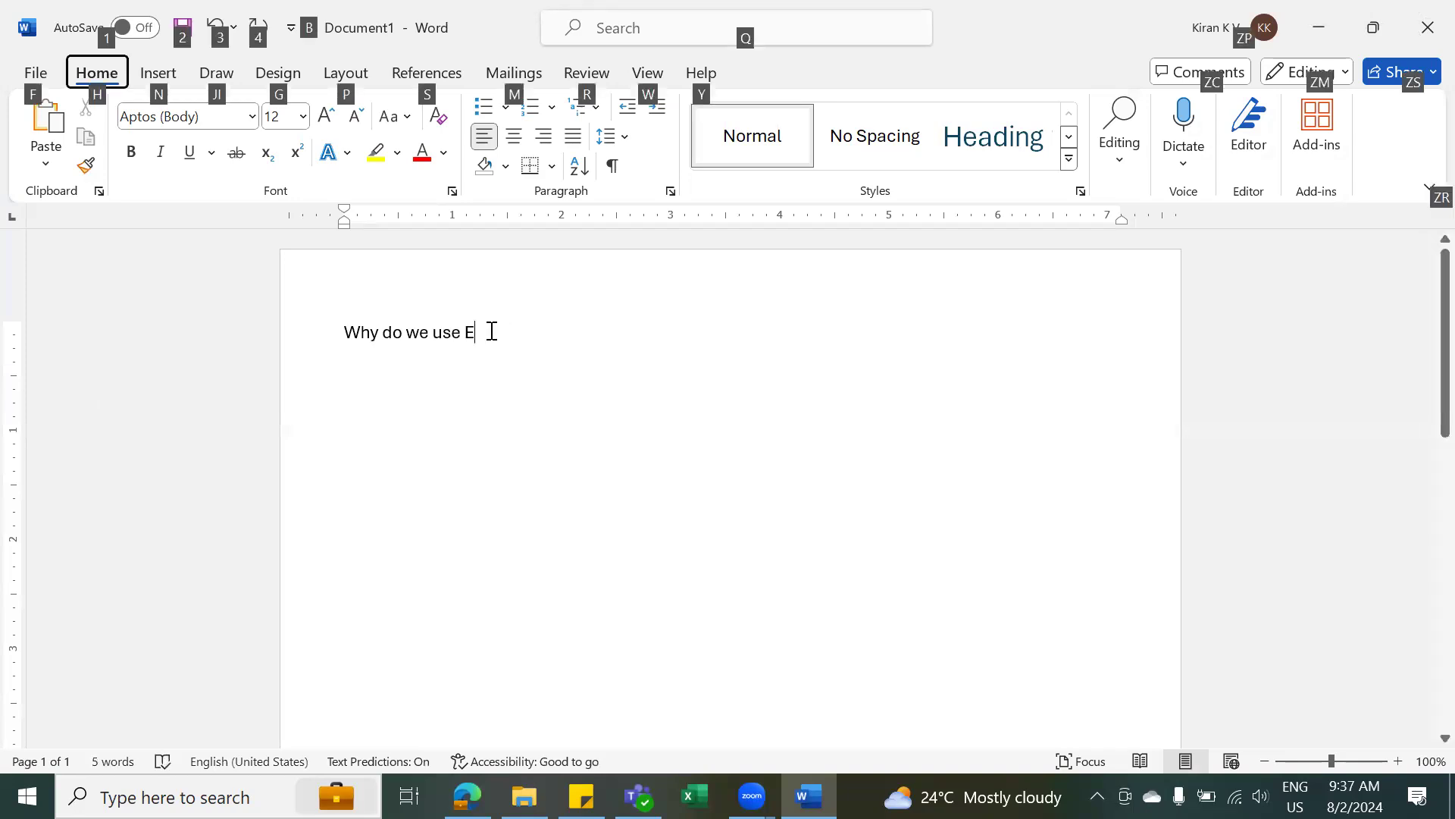
key(Escape)
text(xcel)
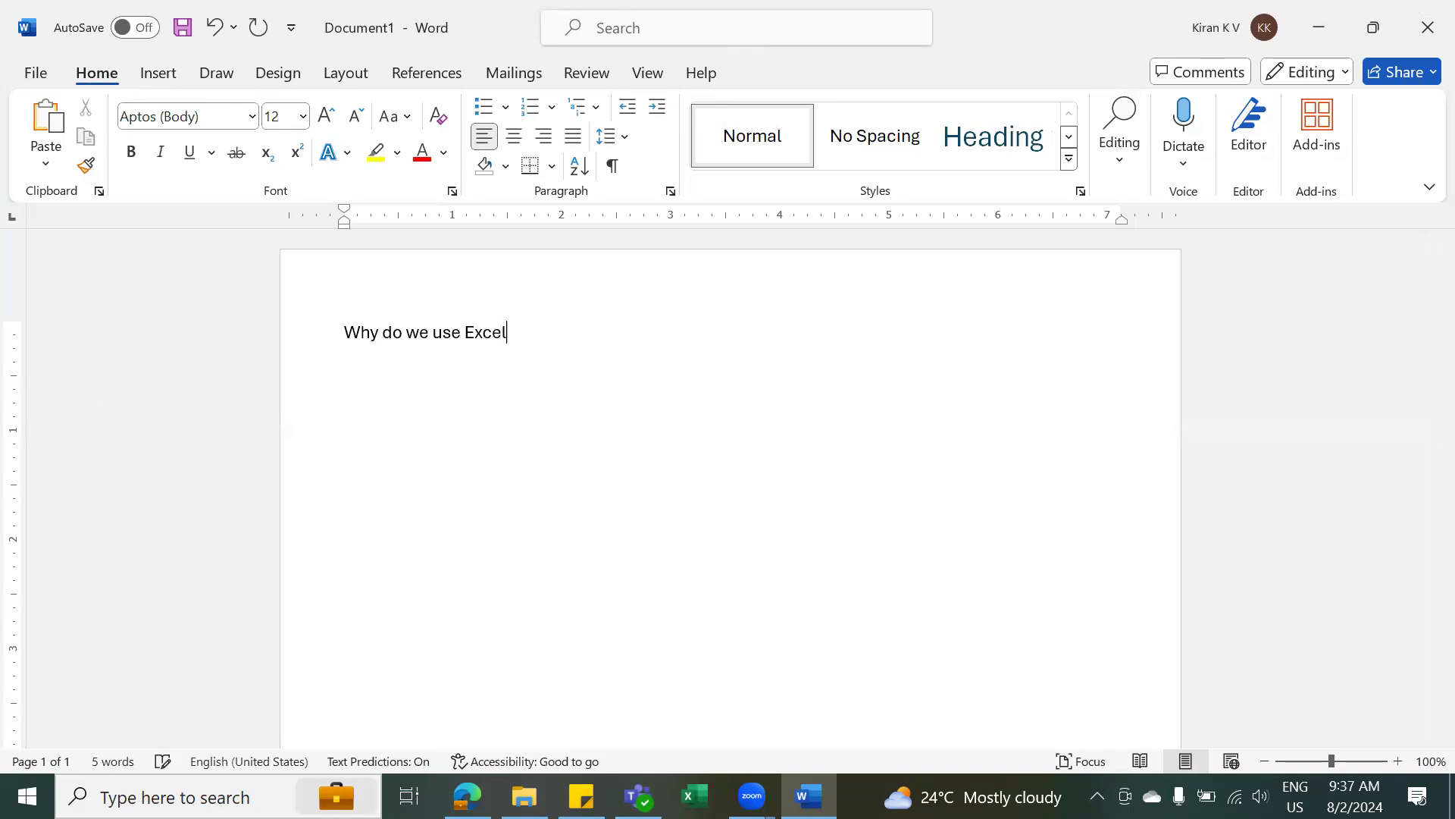
text(?)
Add the lines "Store Data" and "Calculation" below the question and select both of them.
key(Return)
text(So)
key(BackSpace)
text(tore DAta)
key(Return)
text(Calculation)
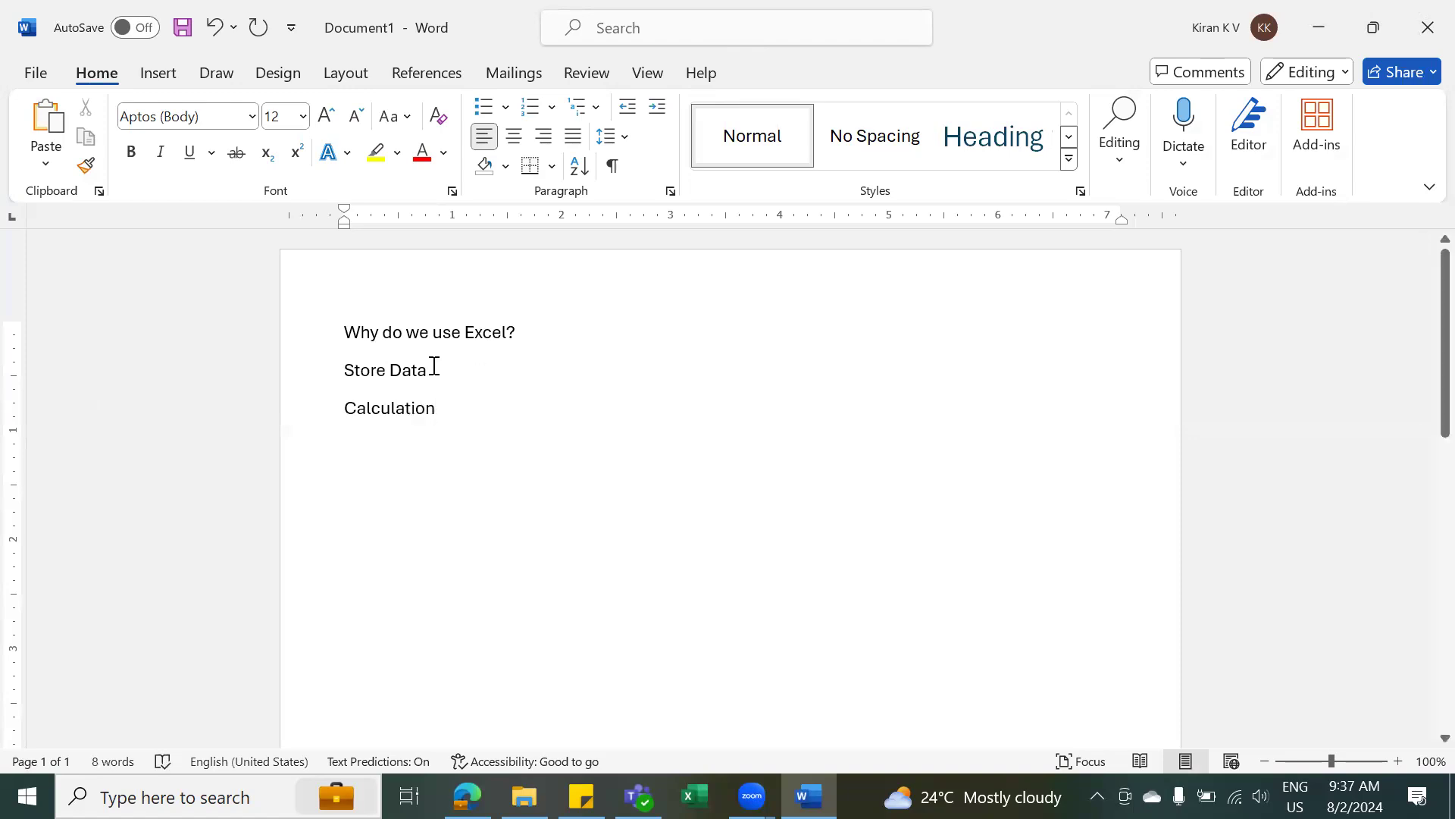
drag(434, 402, 325, 376)
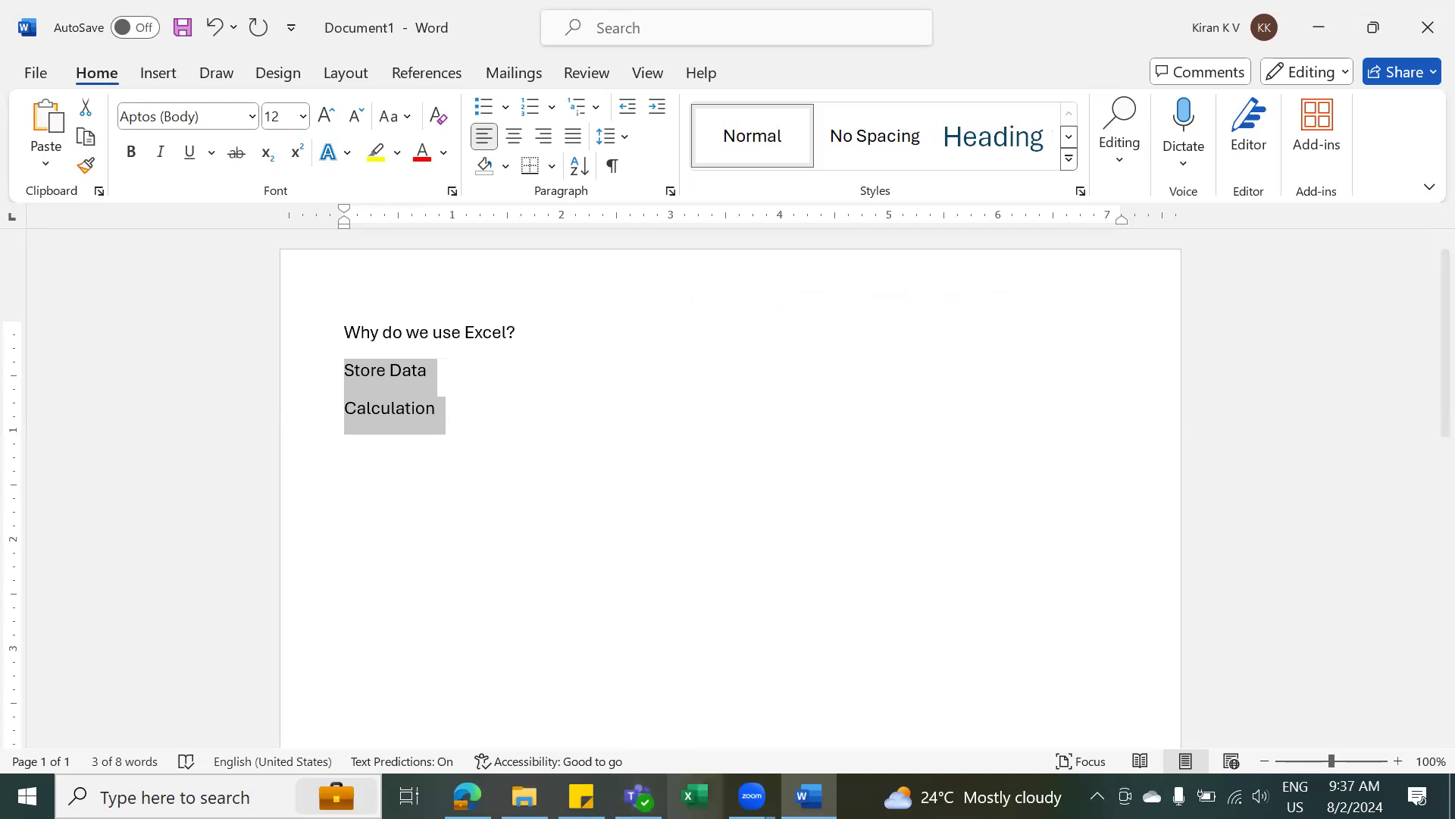
Switch to Excel and open the recent workbook "V Look Up Practice Test".
click(694, 796)
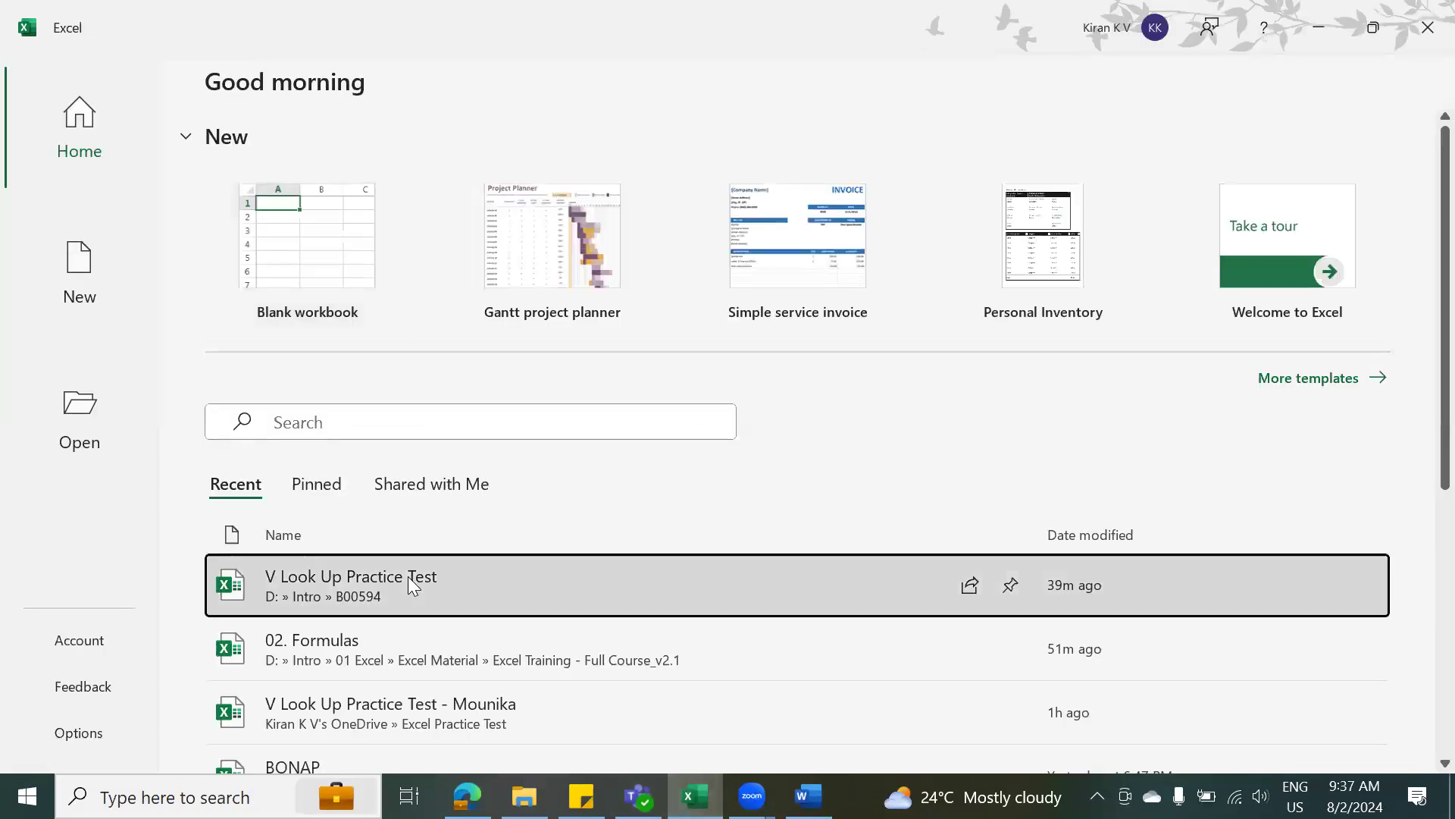
click(408, 576)
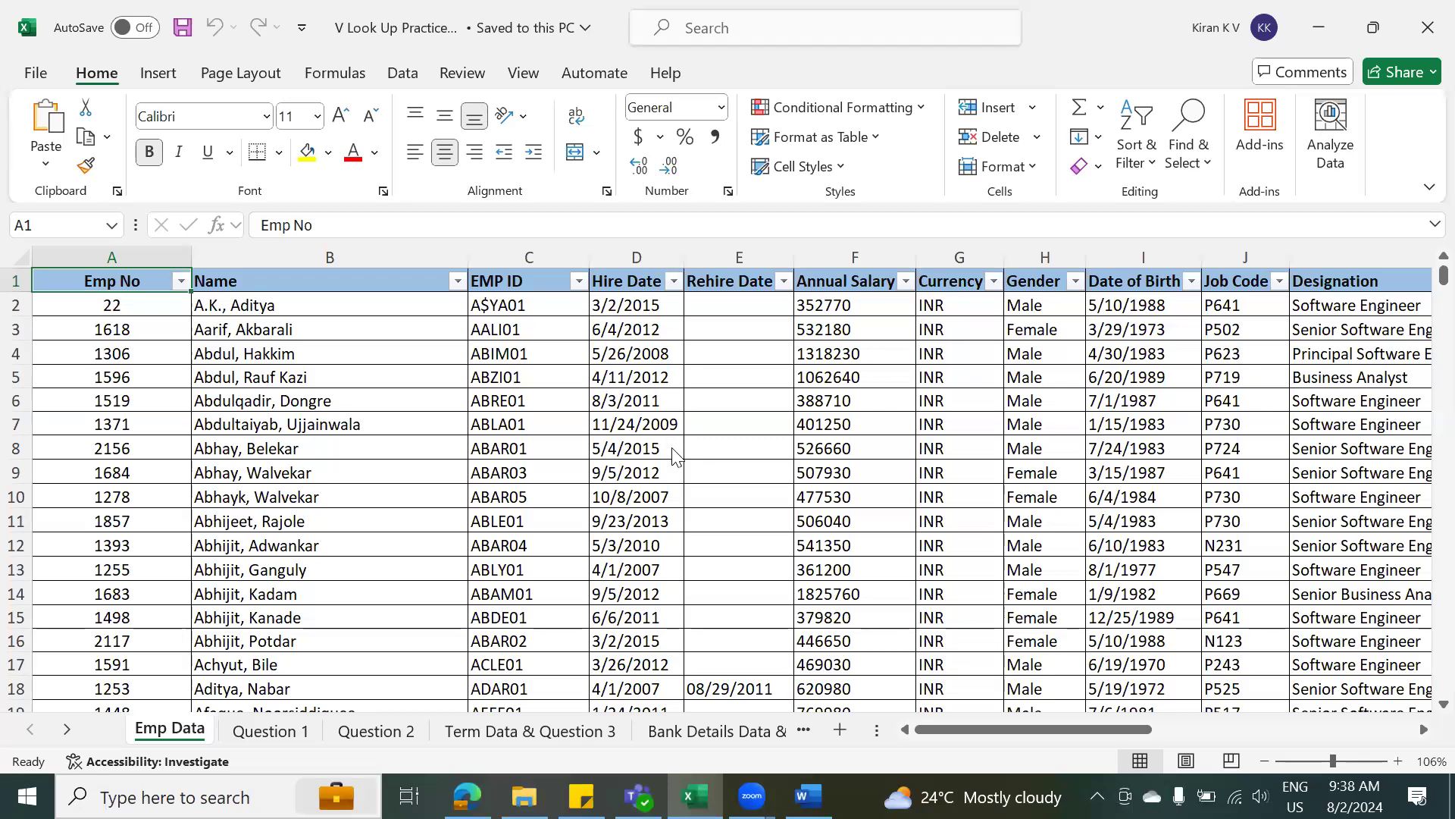
Return to the Word document and add the lines "Server", "Database" and "Table" below "Calculation", separated by a blank line.
key(alt+Tab)
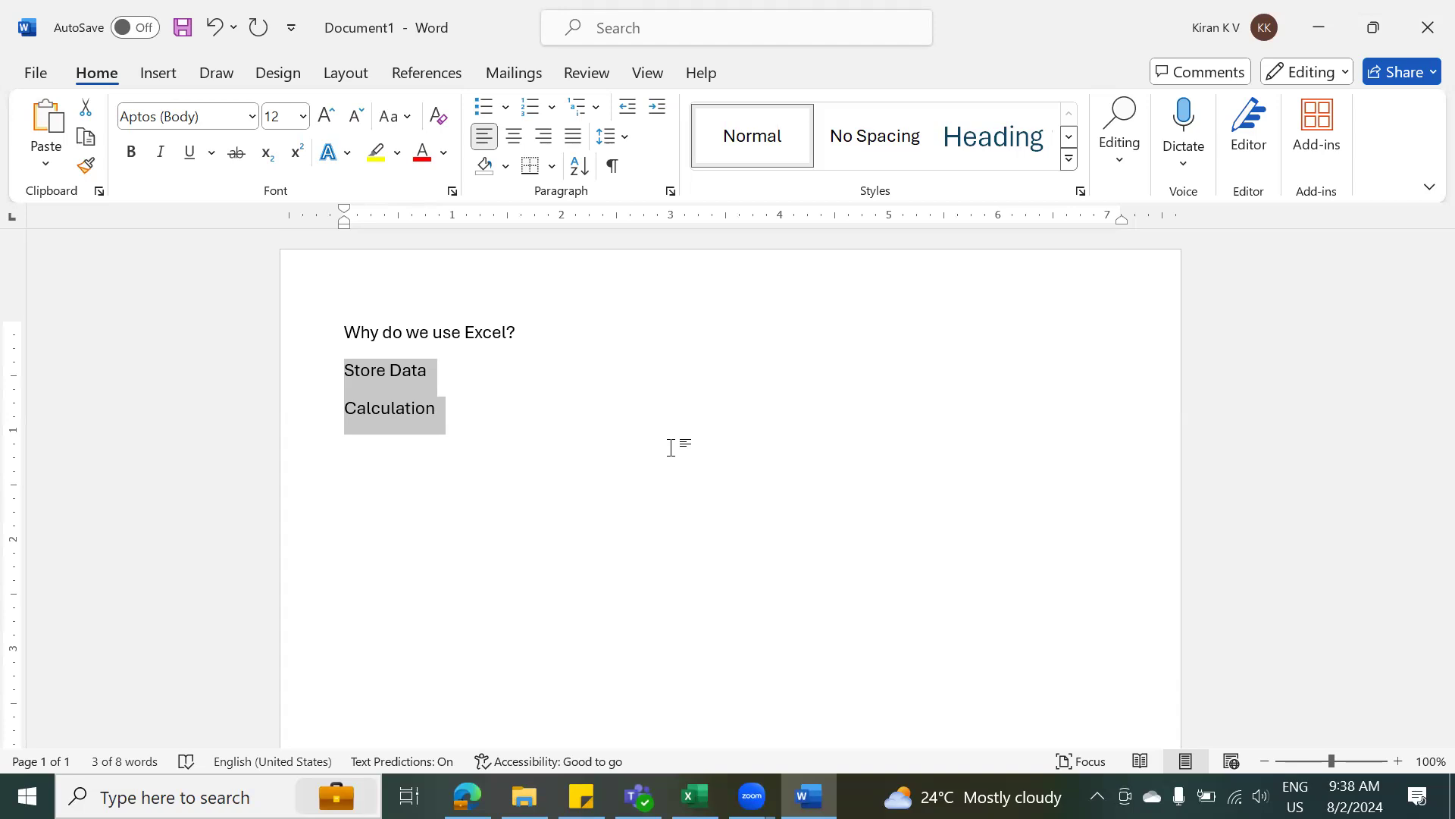
click(475, 414)
key(Return)
key(Return)
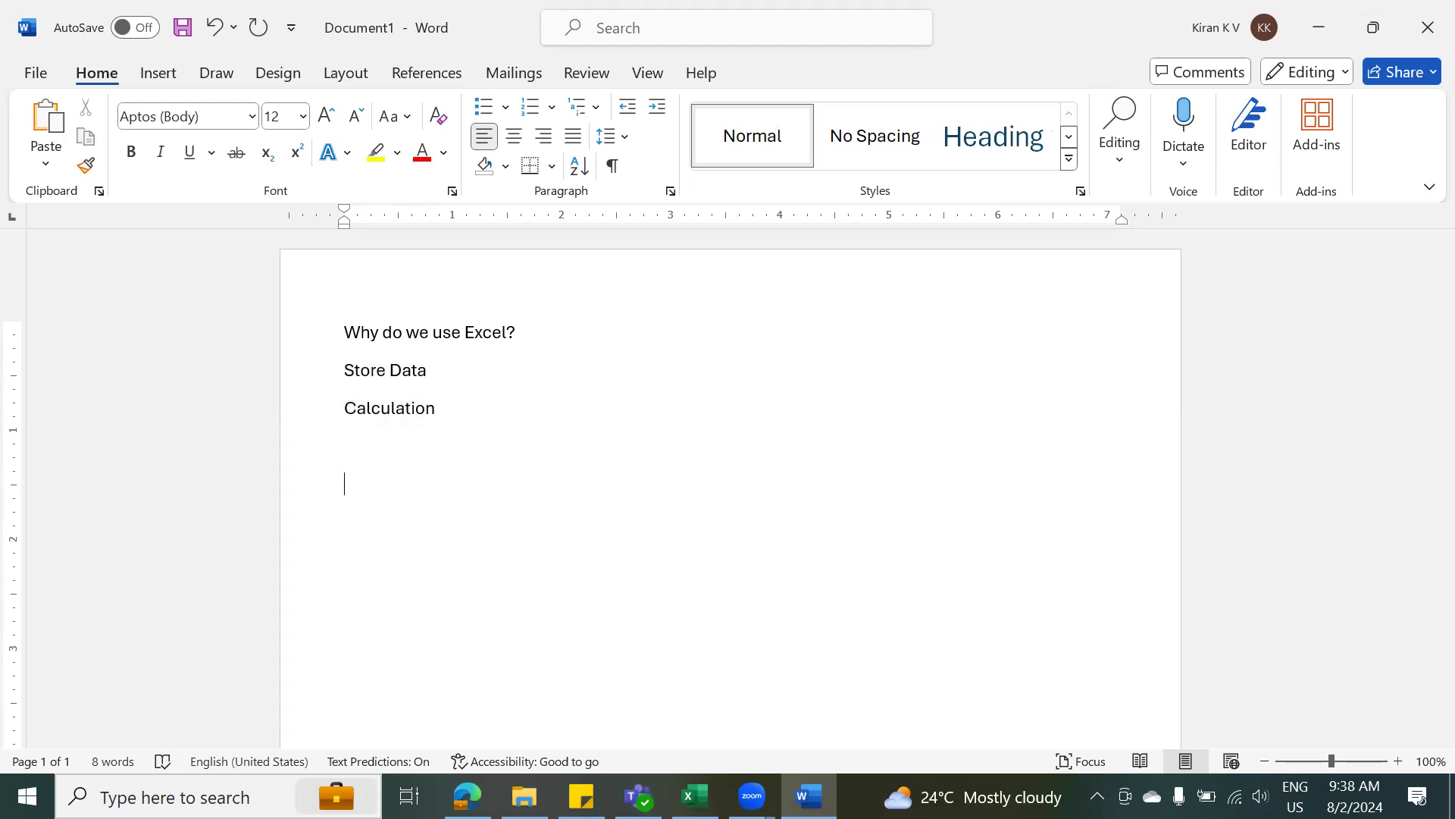
text(Server )
text(Database)
key(Return)
text(Table)
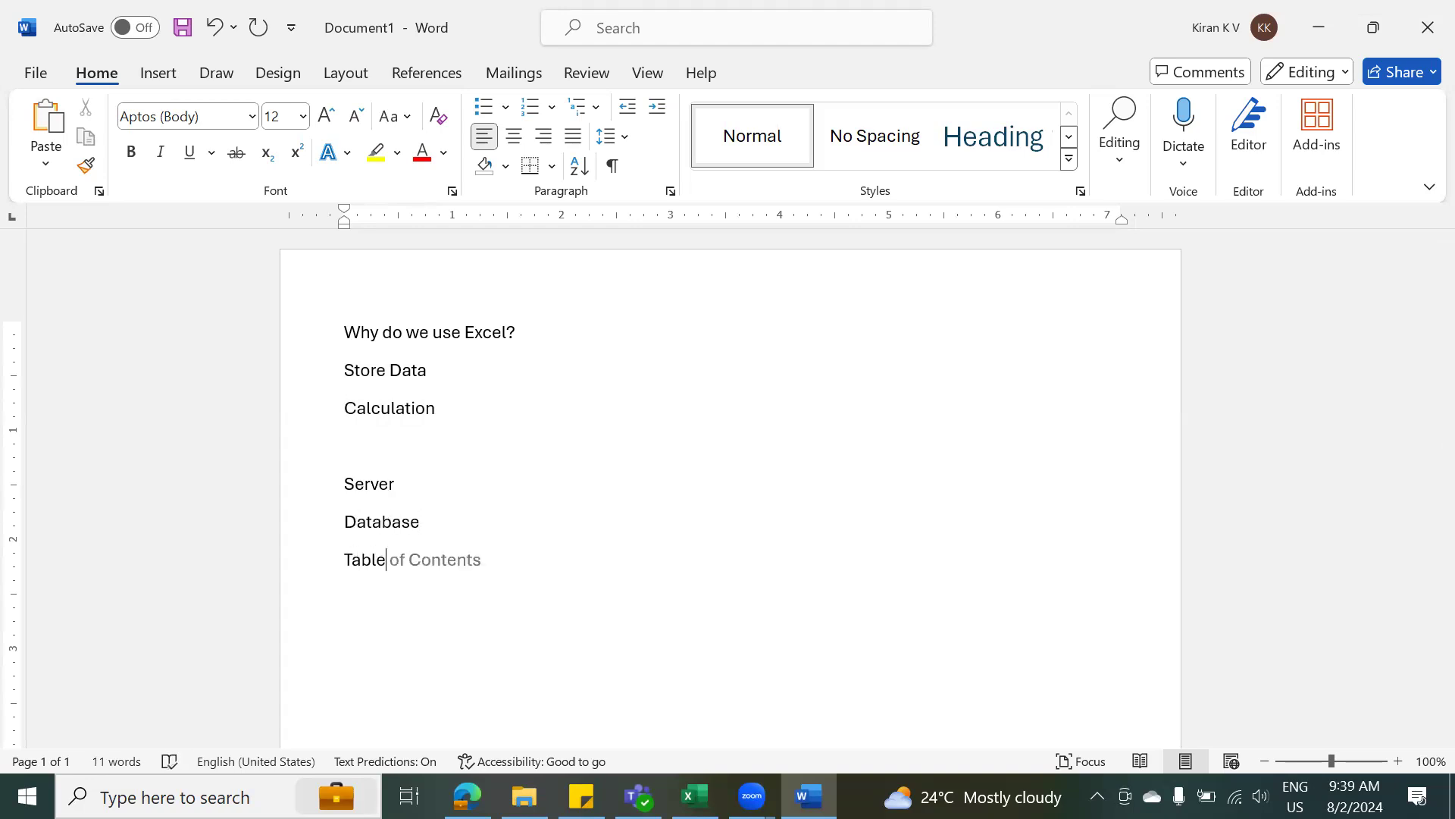
key(Escape)
Check the Excel employee data, then insert the line "Data Security" between "Calculation" and "Server" in the Word notes, with blank lines around it.
key(alt+Tab)
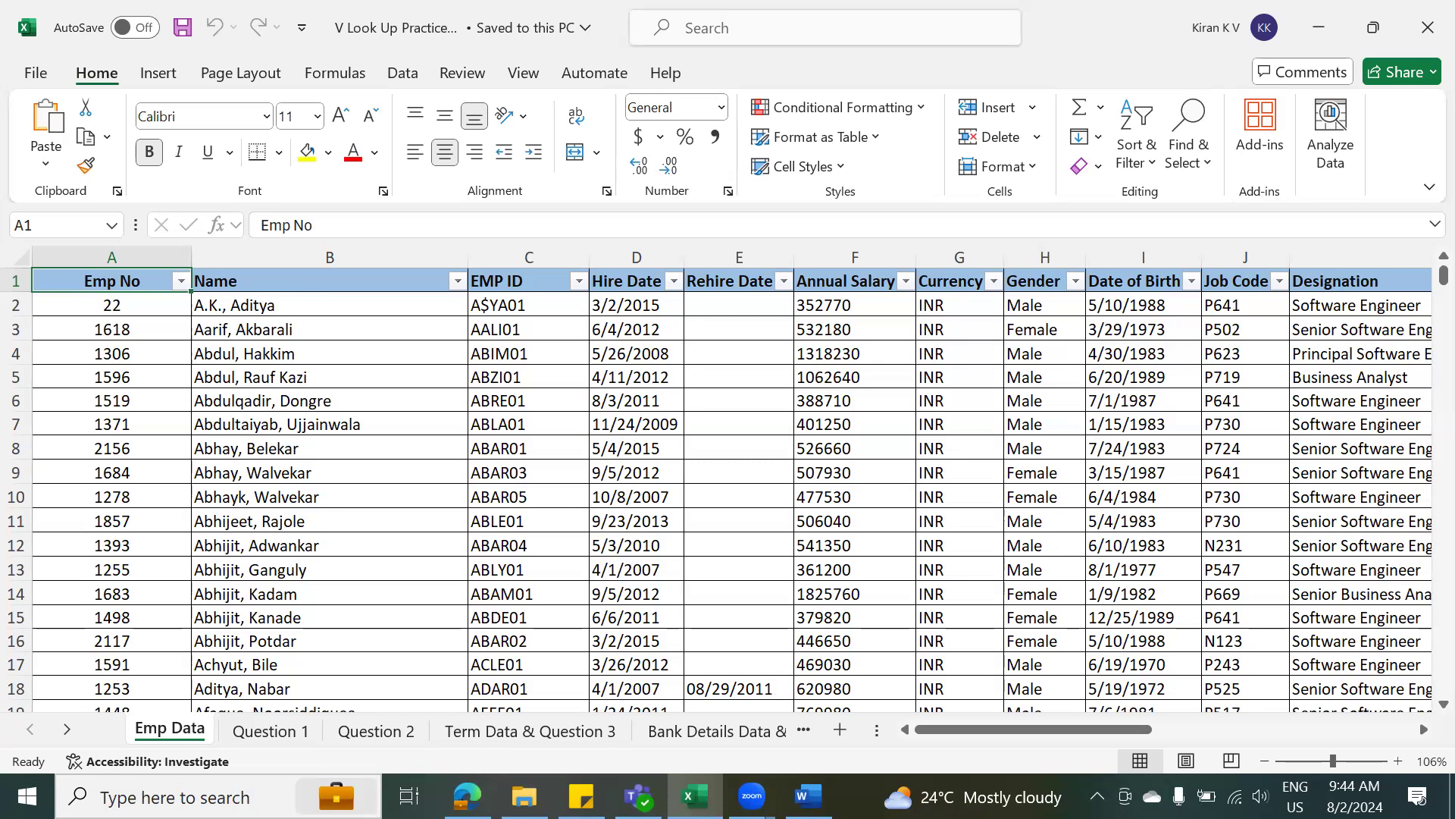
click(752, 796)
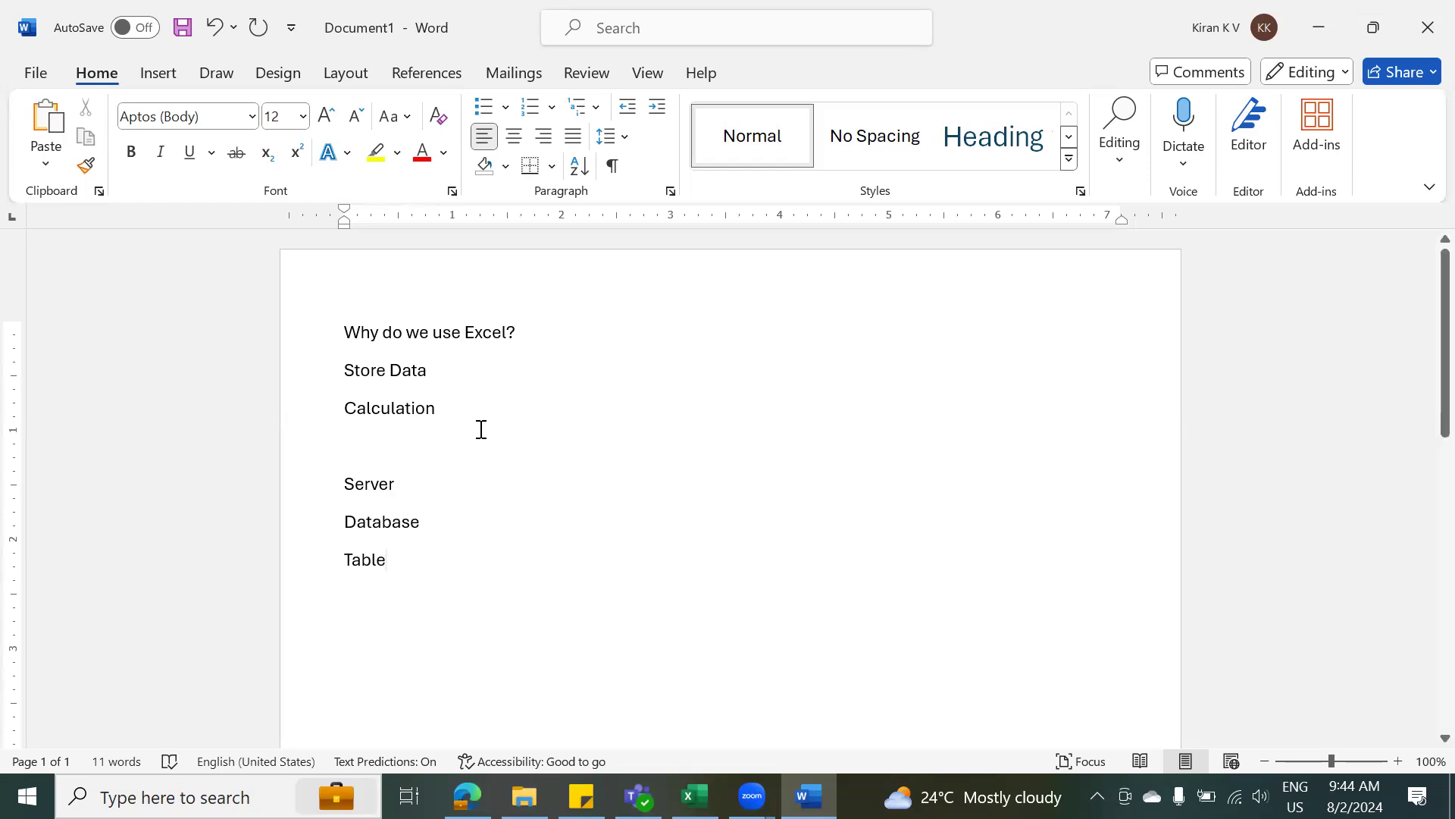
key(Return)
key(Return)
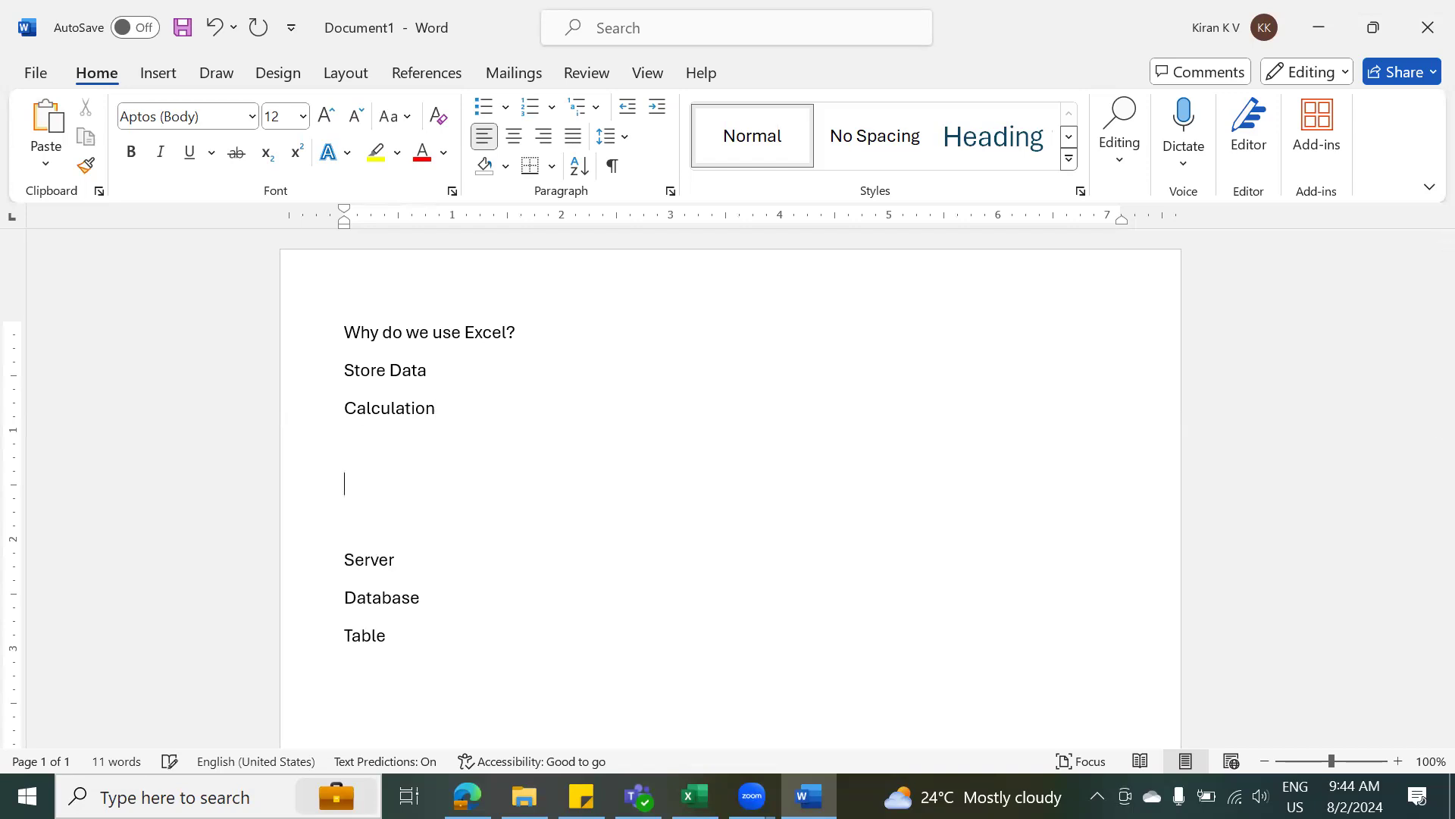
text(Data Security)
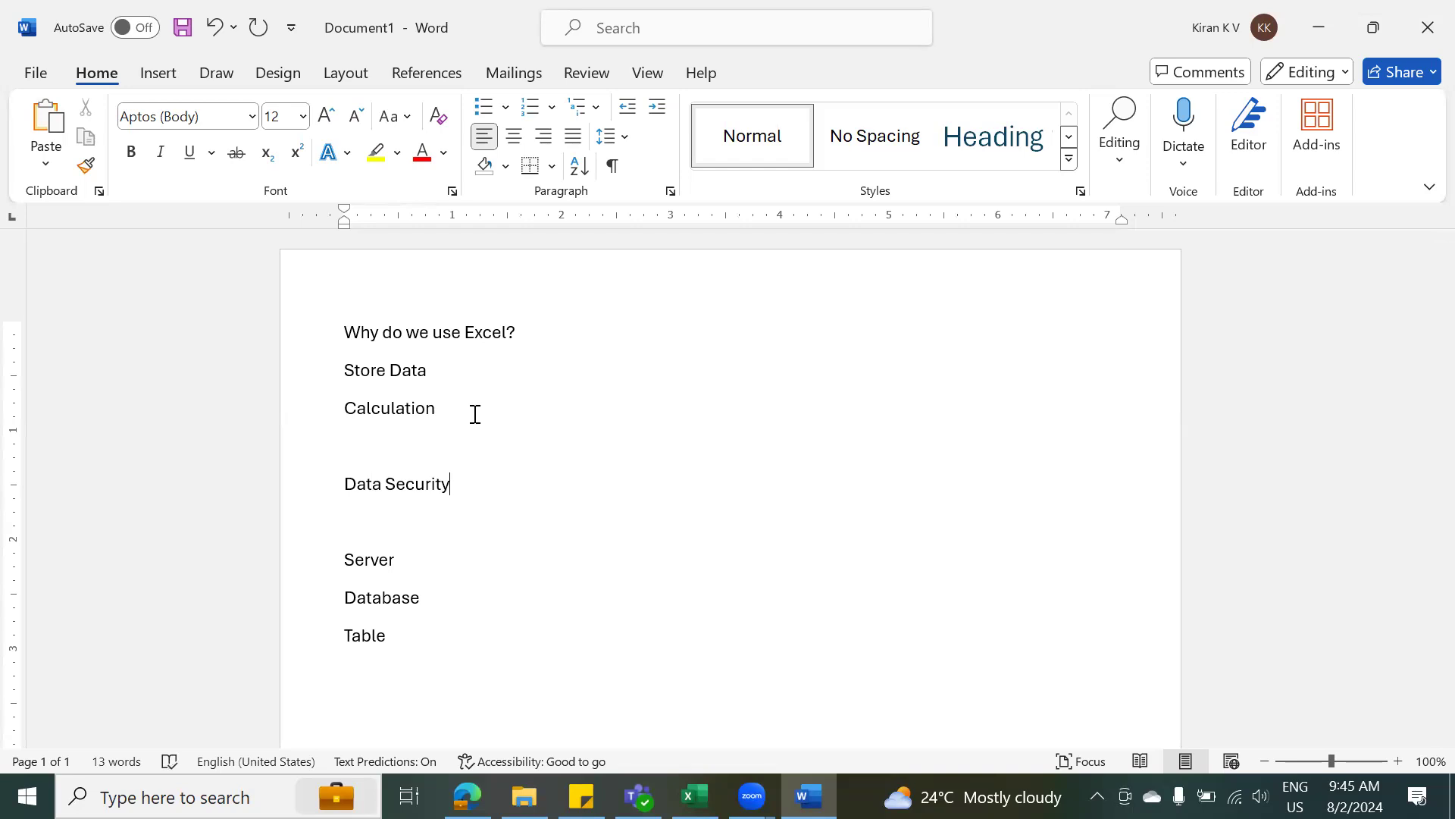
key(alt+Tab)
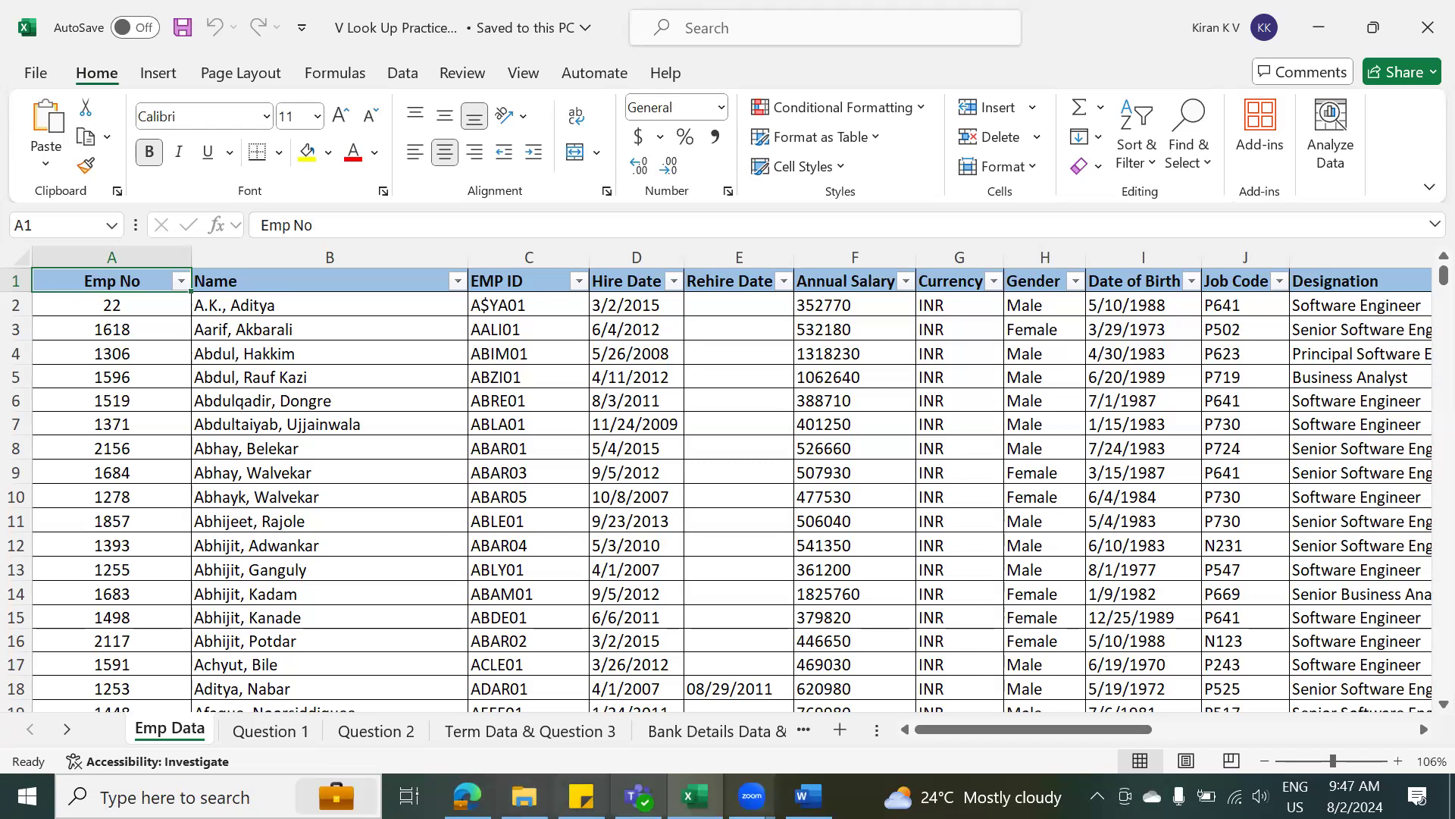
click(808, 796)
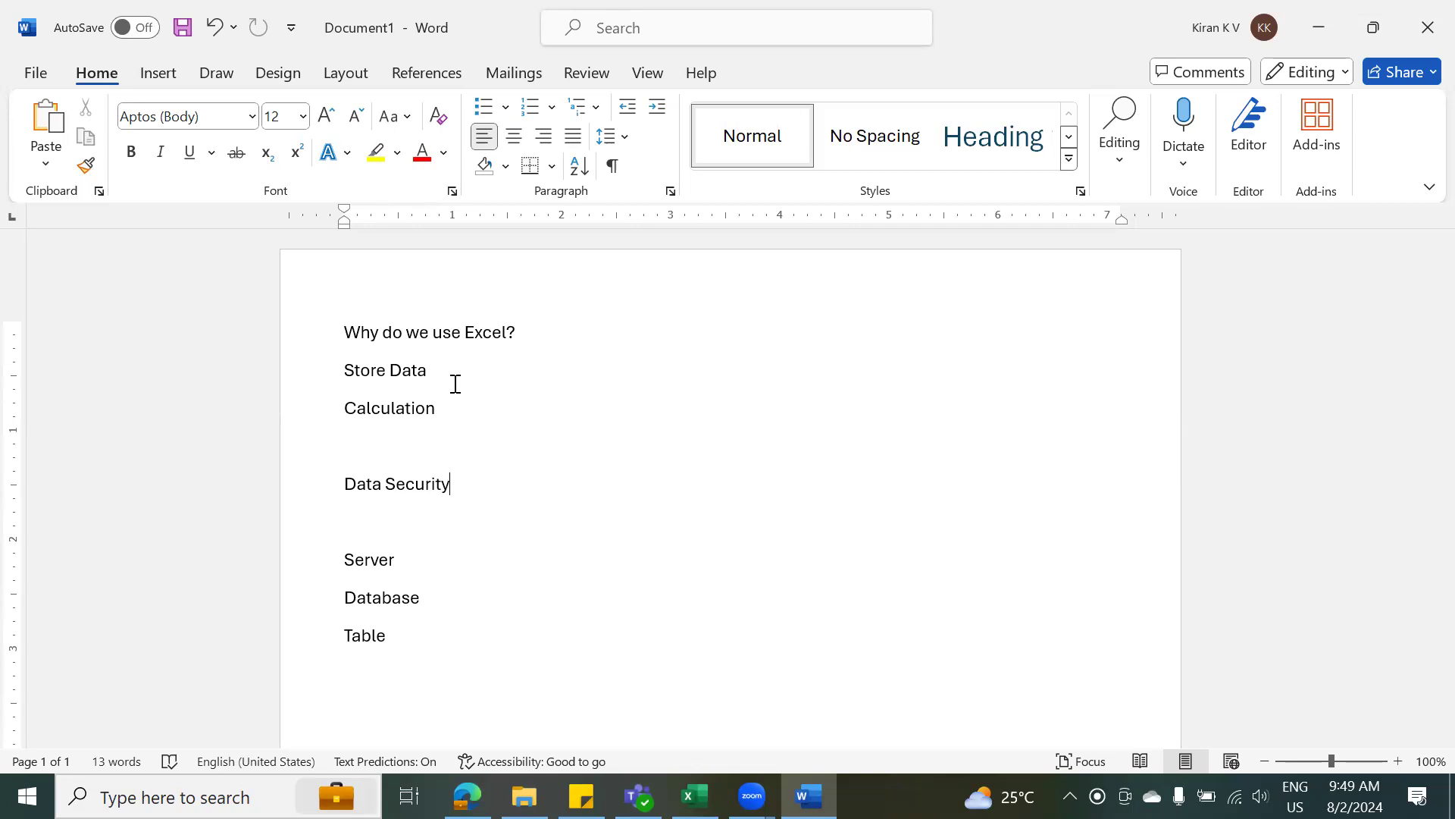
key(alt+Tab)
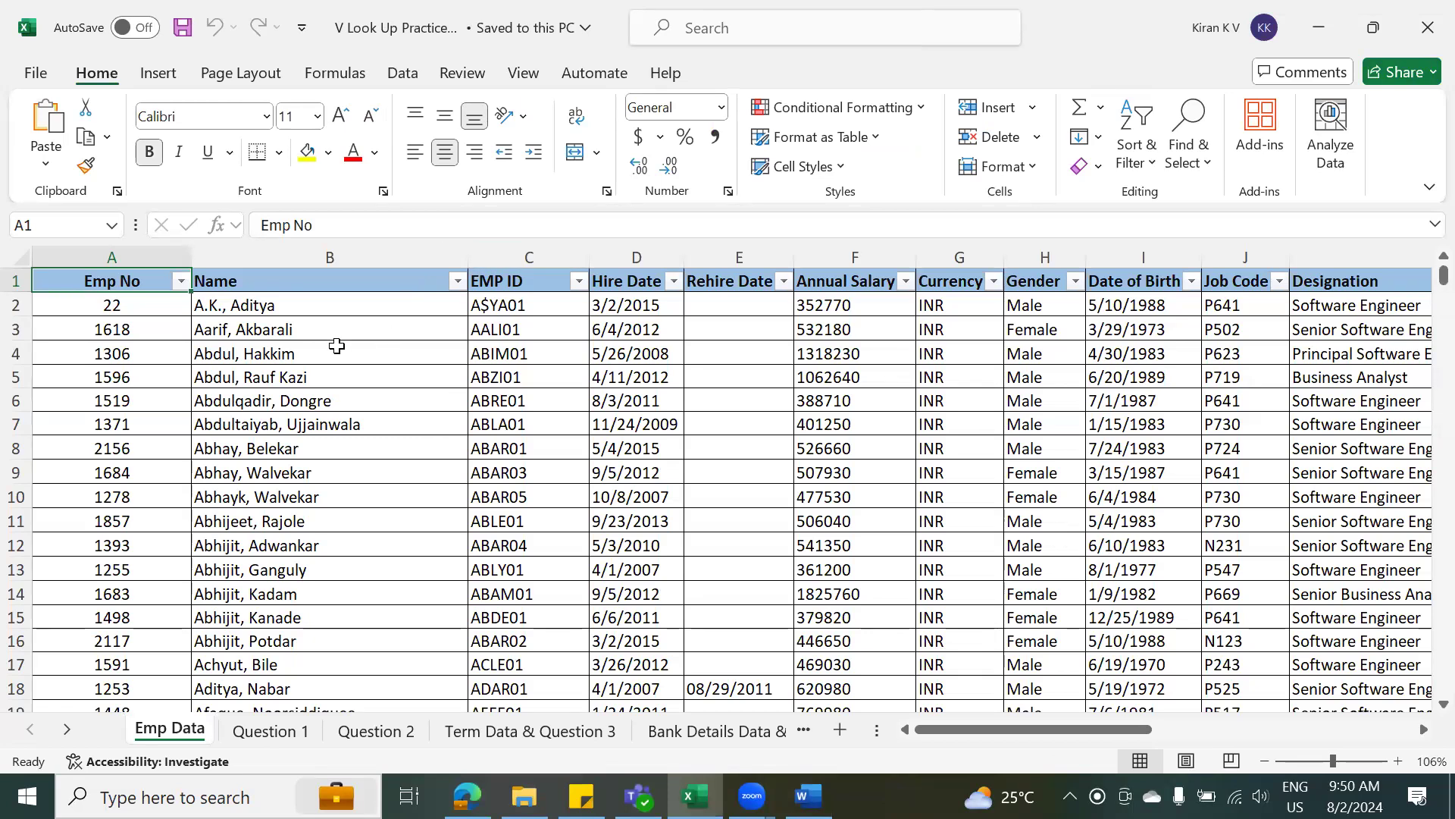
click(808, 795)
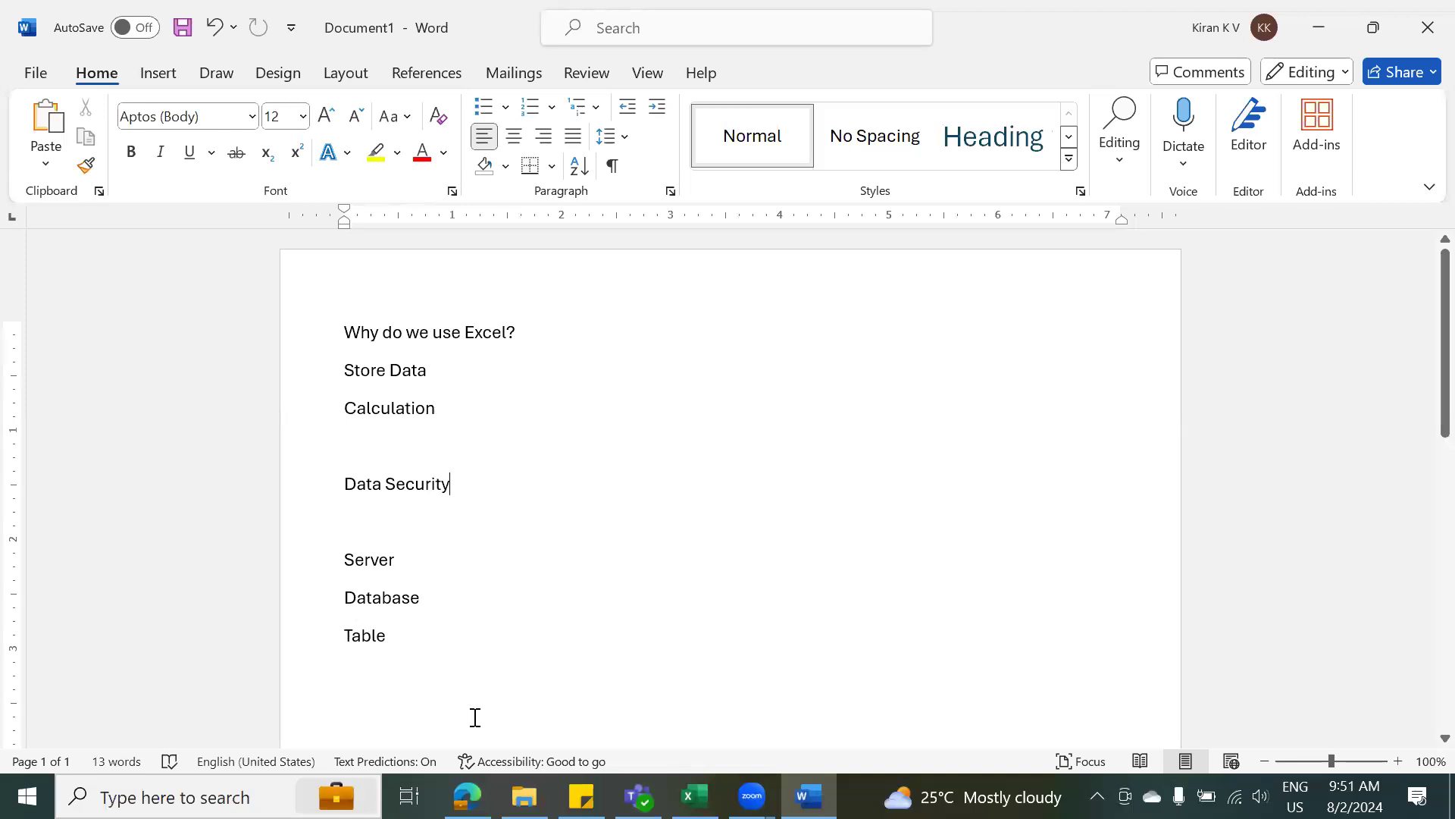
Switch to the Excel workbook and filter the Gender column of the Emp Data sheet to show only Female.
click(696, 795)
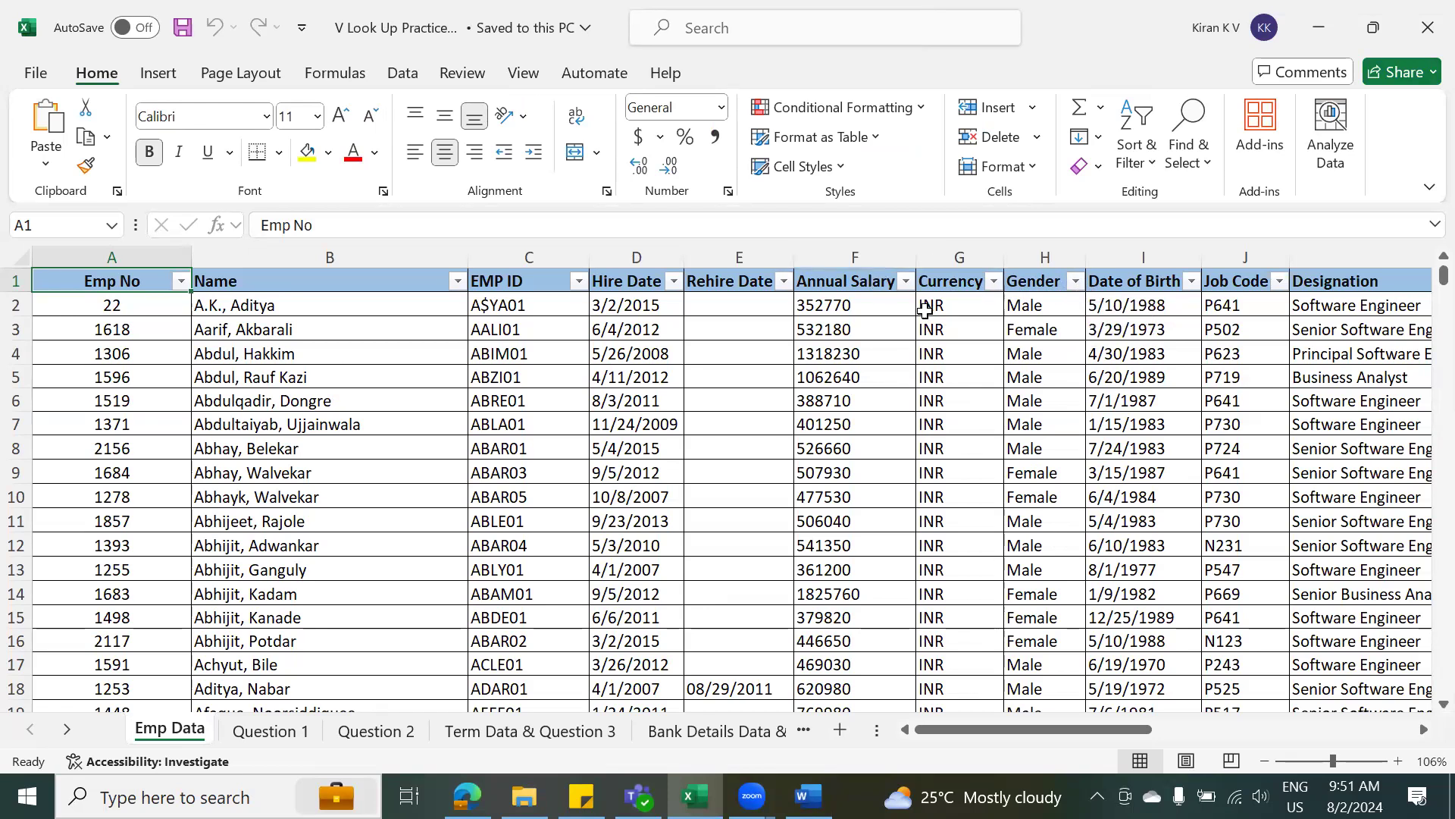
click(1076, 282)
click(841, 531)
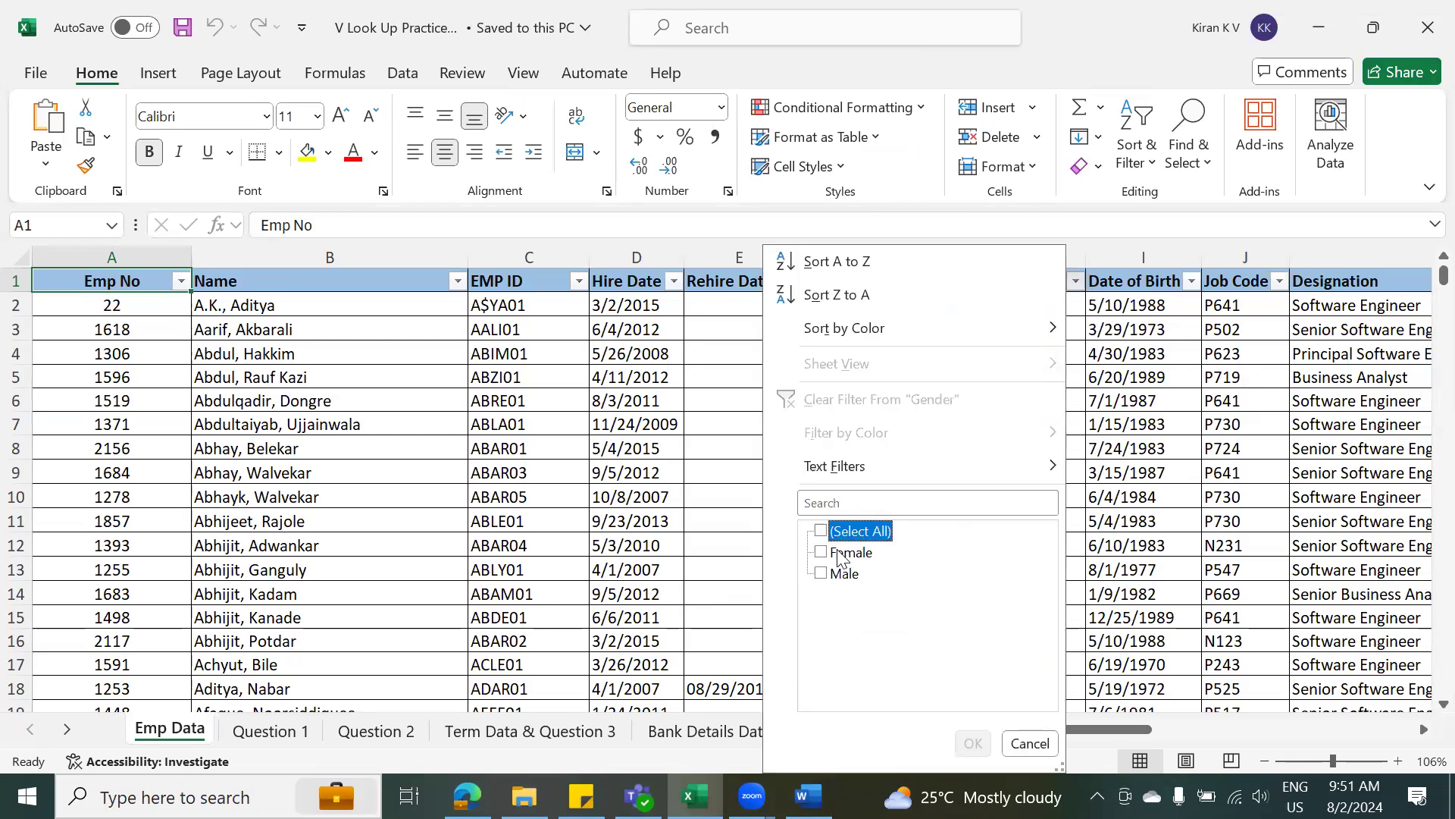
click(840, 553)
click(974, 745)
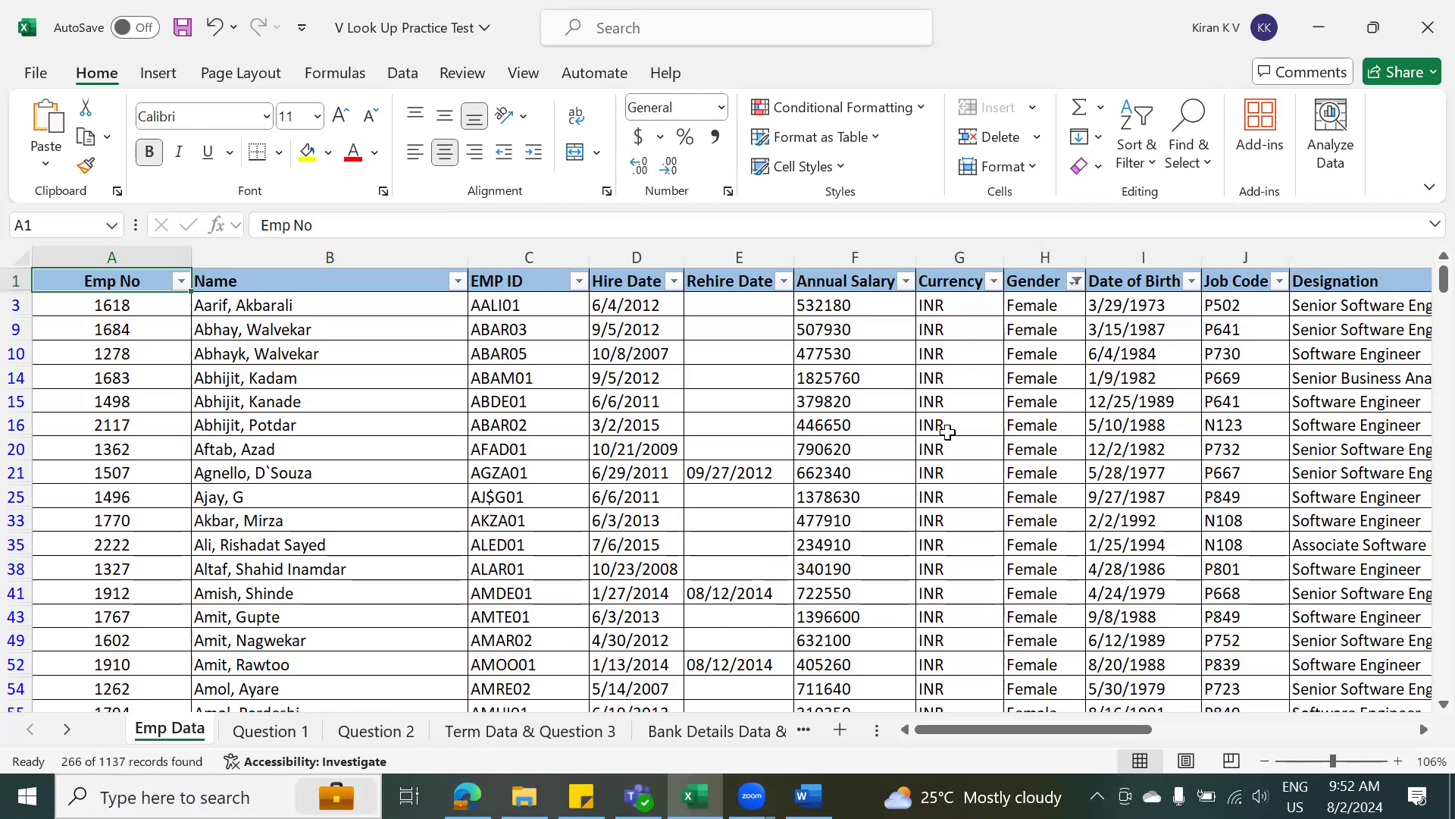
Switch to the Word notes and add "SQL - Language we use to communicate with Database" below "Table", leaving a blank line between.
key(alt+Tab)
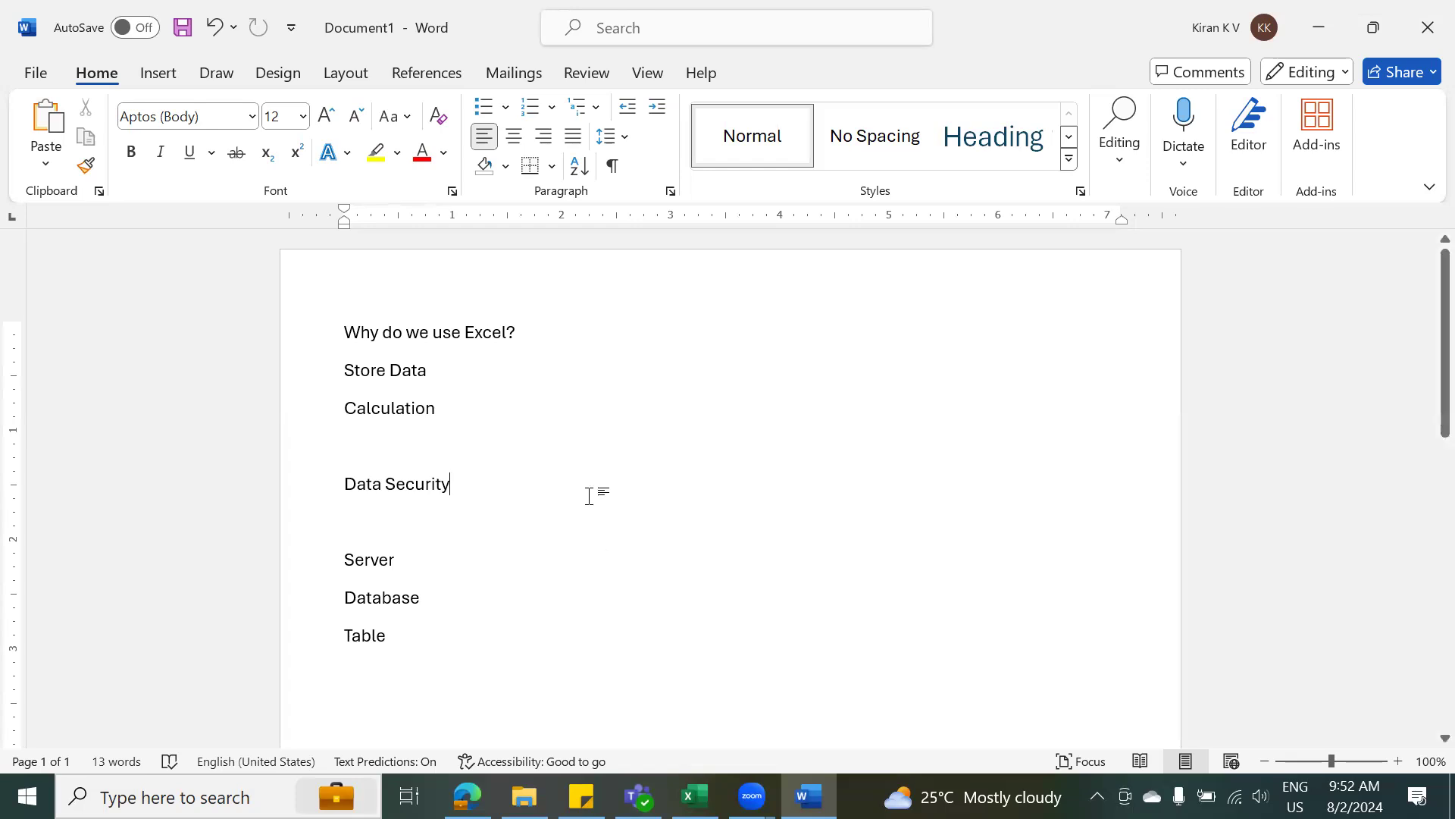
click(408, 621)
key(Return)
key(Return)
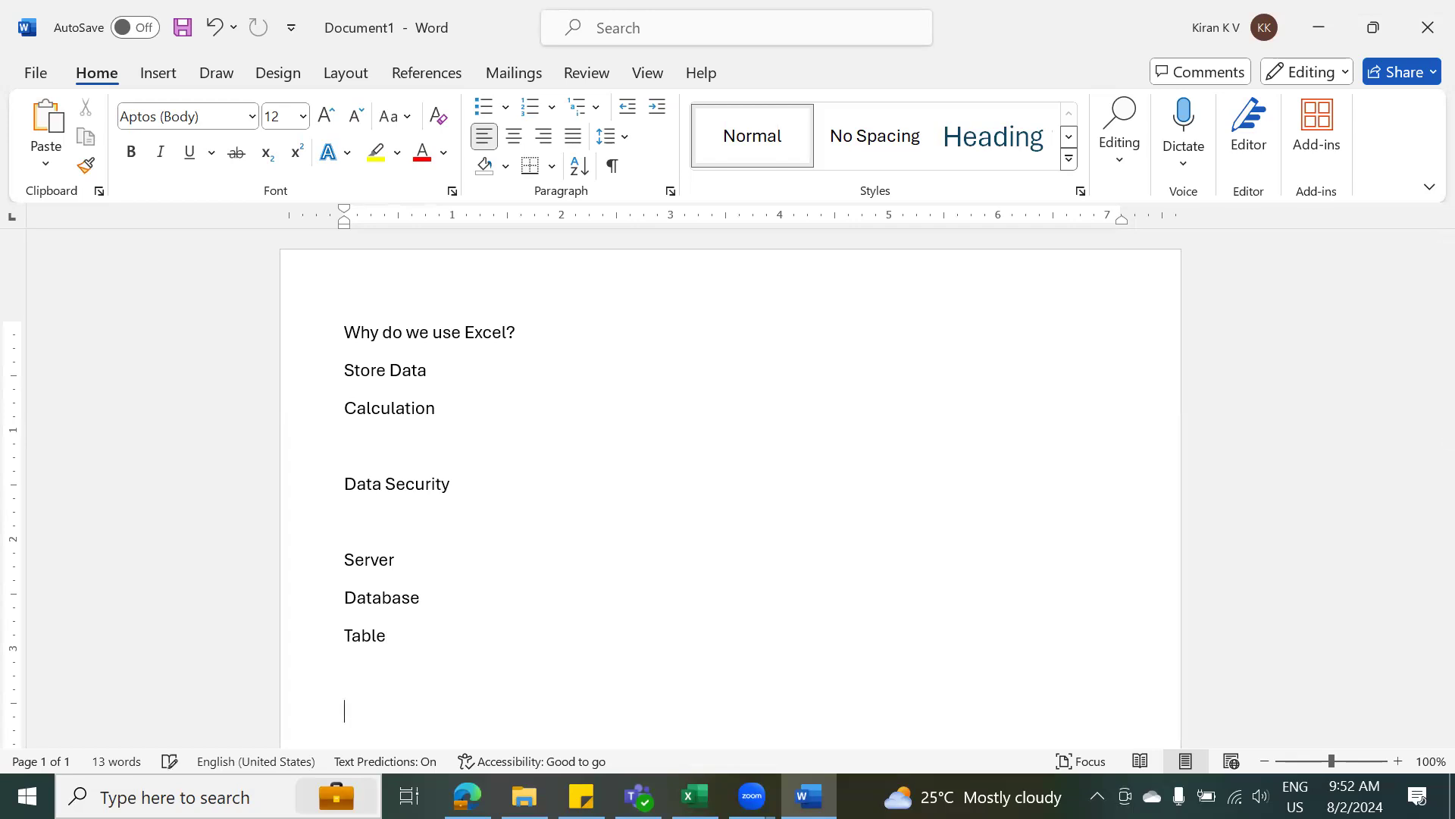
text(SQL)
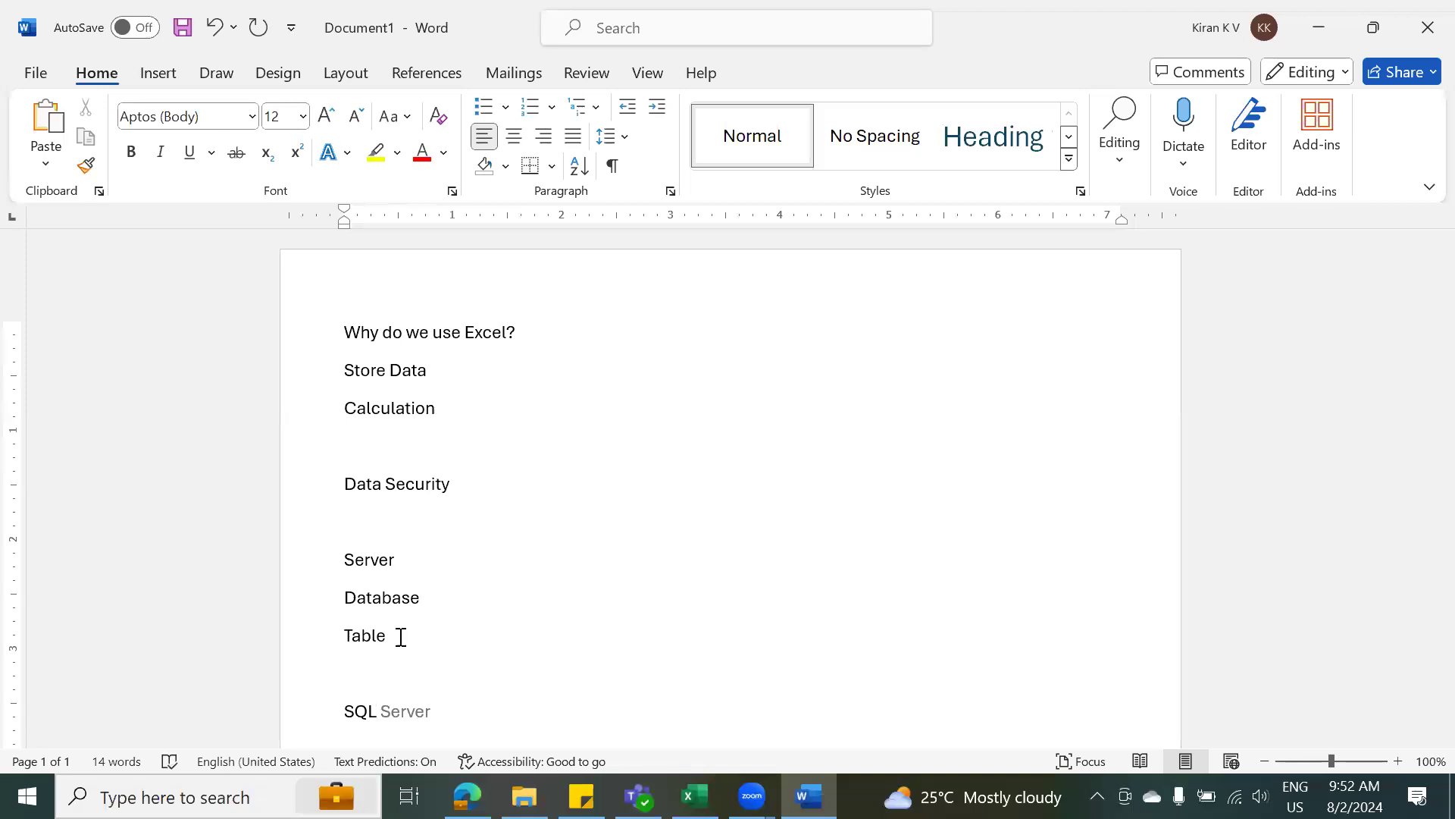
key(Escape)
text(- Language we use to commun)
key(BackSpace)
text(nicate)
key(Tab)
text(DAtabase)
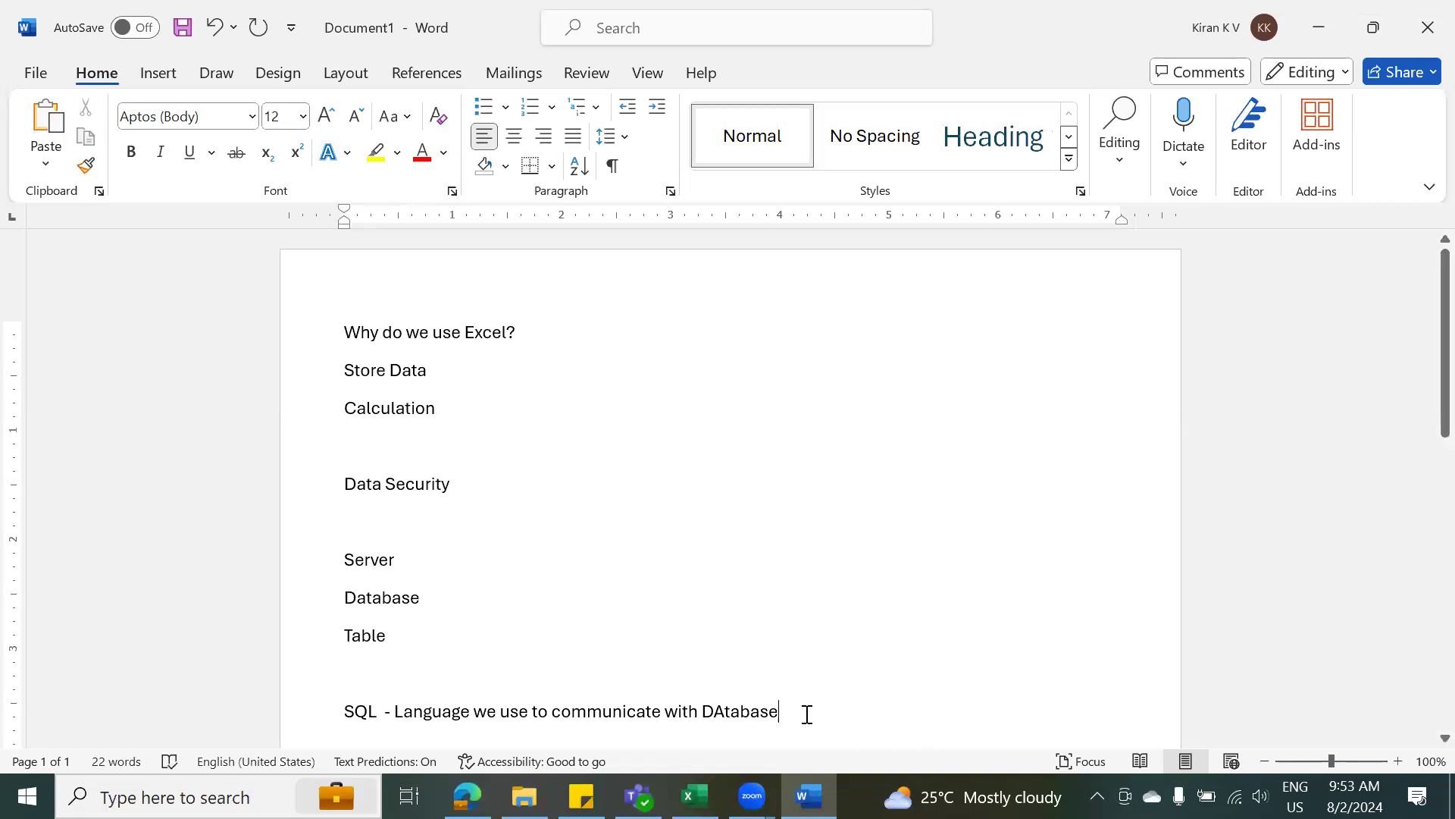
Insert ten empty lines below the SQL definition to make room for more notes.
key(Return)
key(Return)
key(Return)
key(Return)
key(Return)
key(Return)
key(Return)
key(Return)
key(Return)
key(Return)
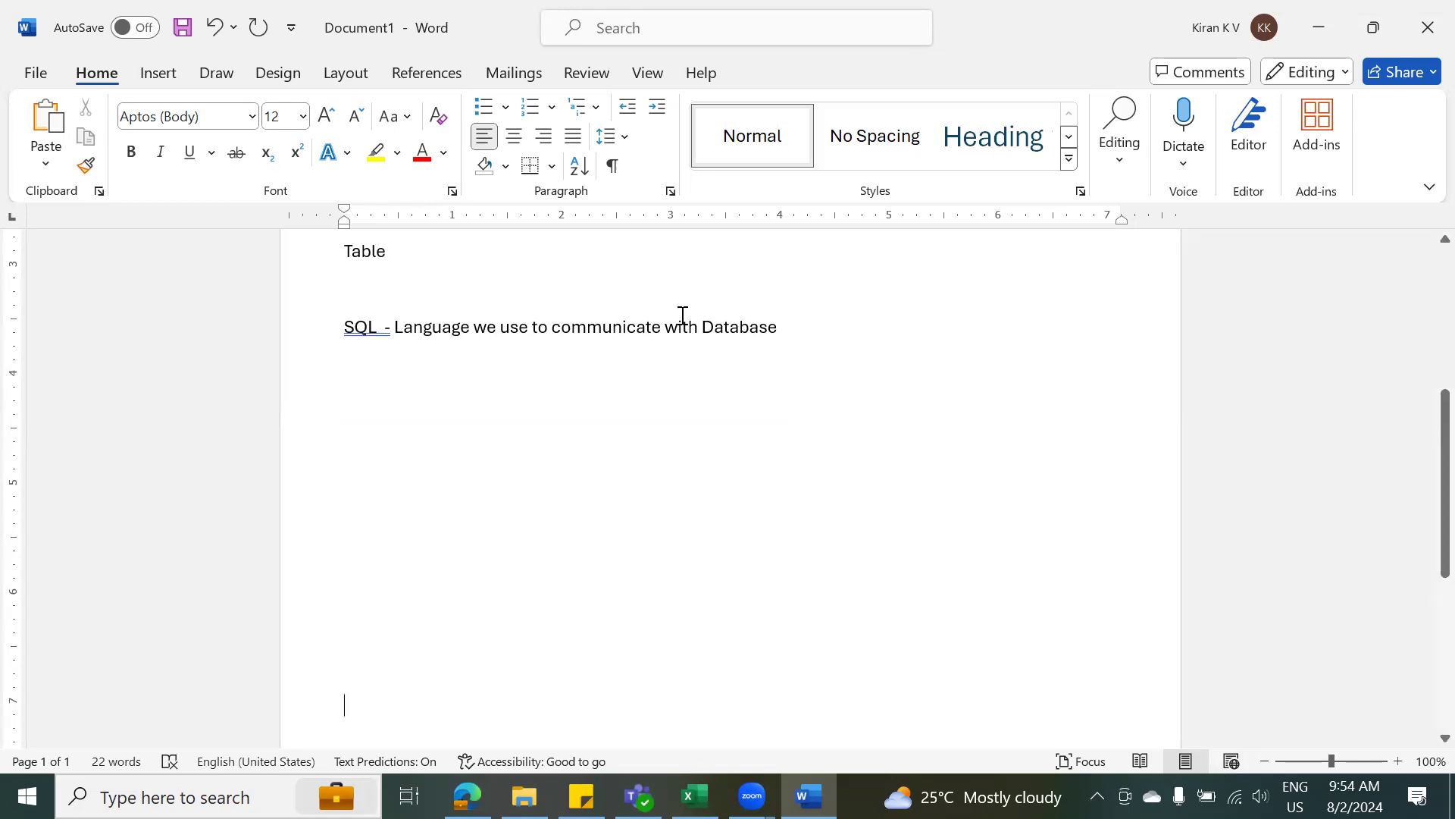
Write "SQL Server" below the SQL definition, leaving one blank line between them.
drag(391, 327, 342, 327)
key(Return)
key(Return)
text($QL Ser)
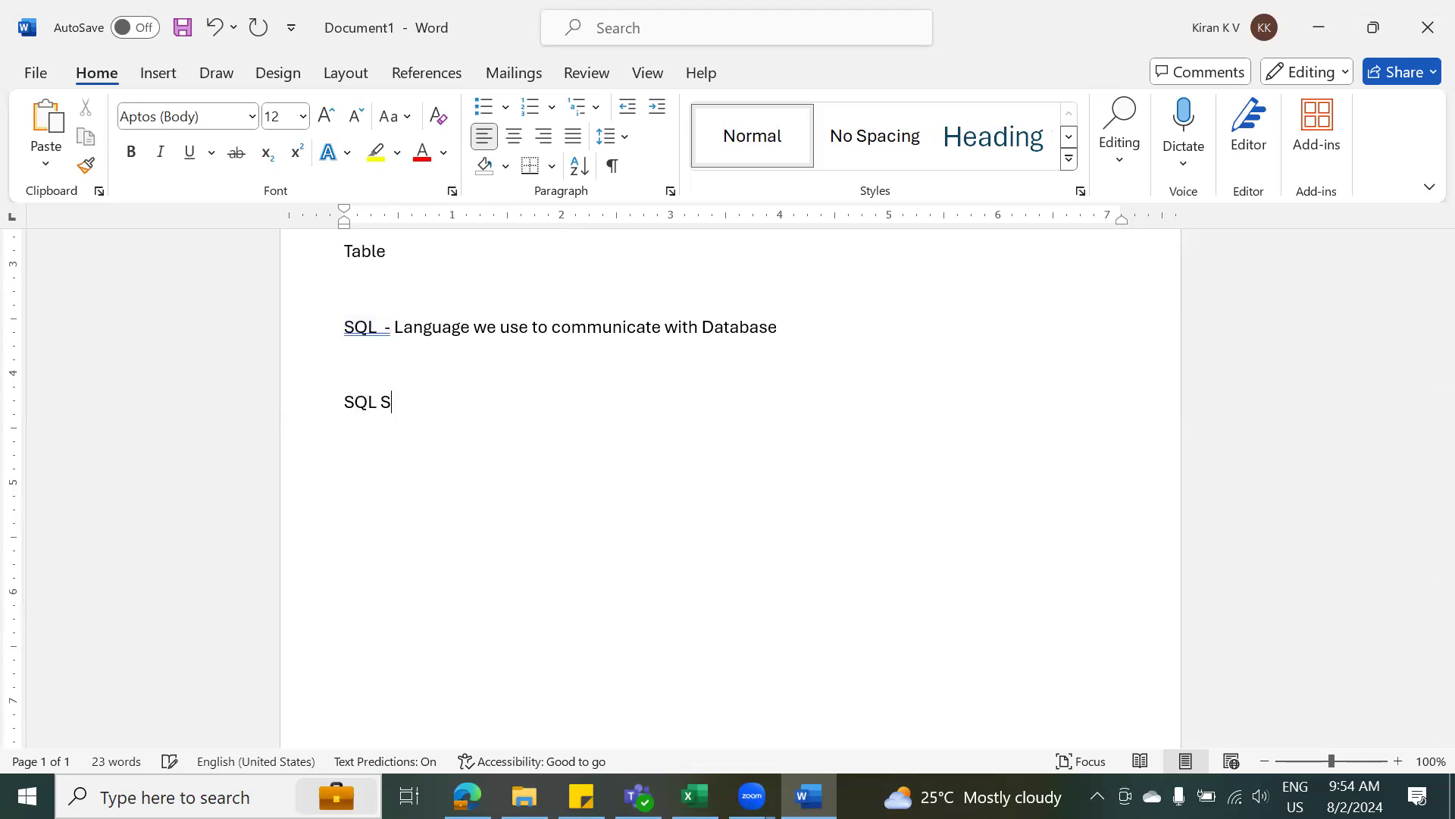
text(ver)
Extend the "SQL Server" line with "– Microsoft".
key(Up)
key(Up)
key(Up)
key(Up)
key(Up)
key(Up)
key(Up)
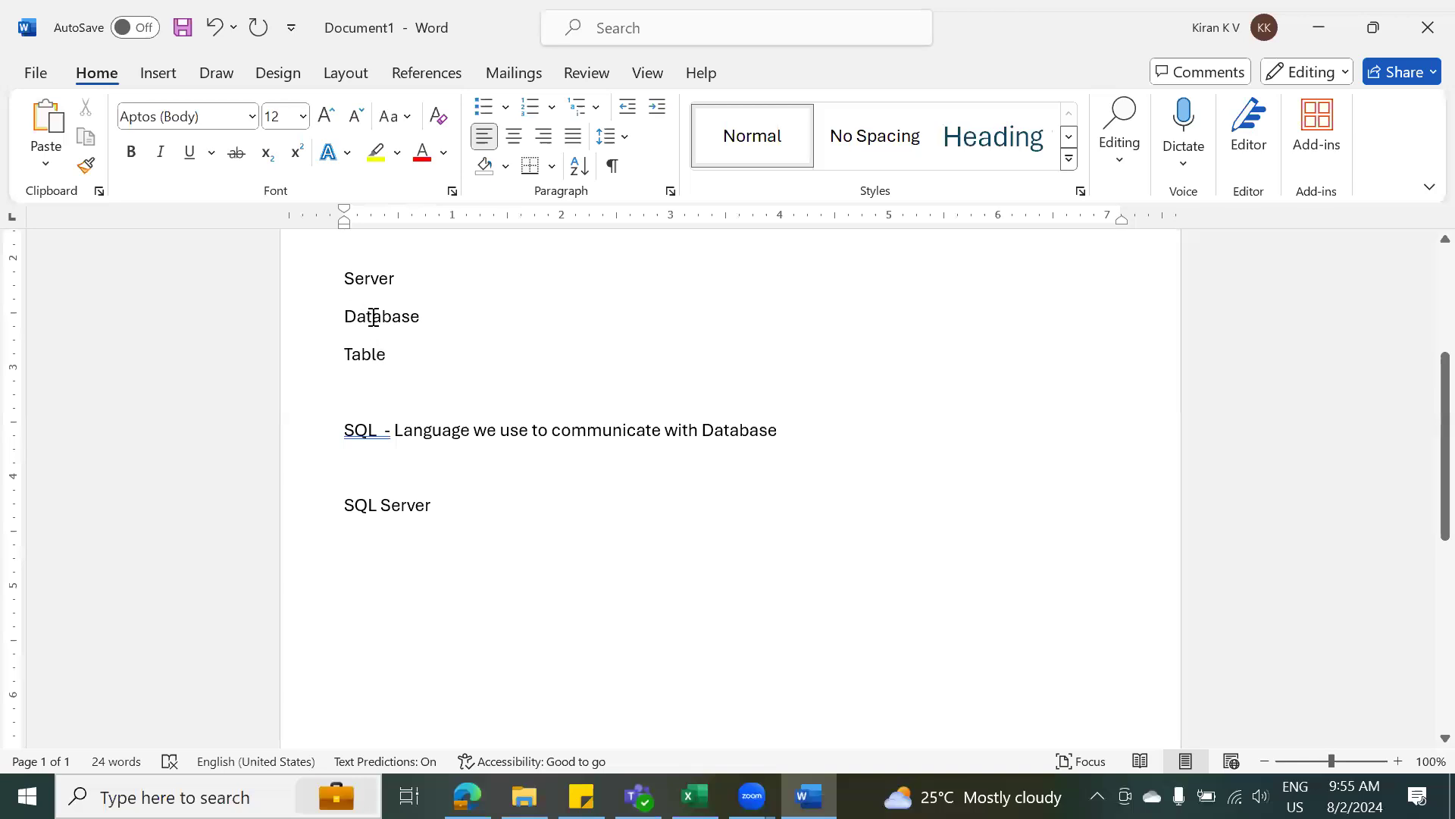
click(455, 502)
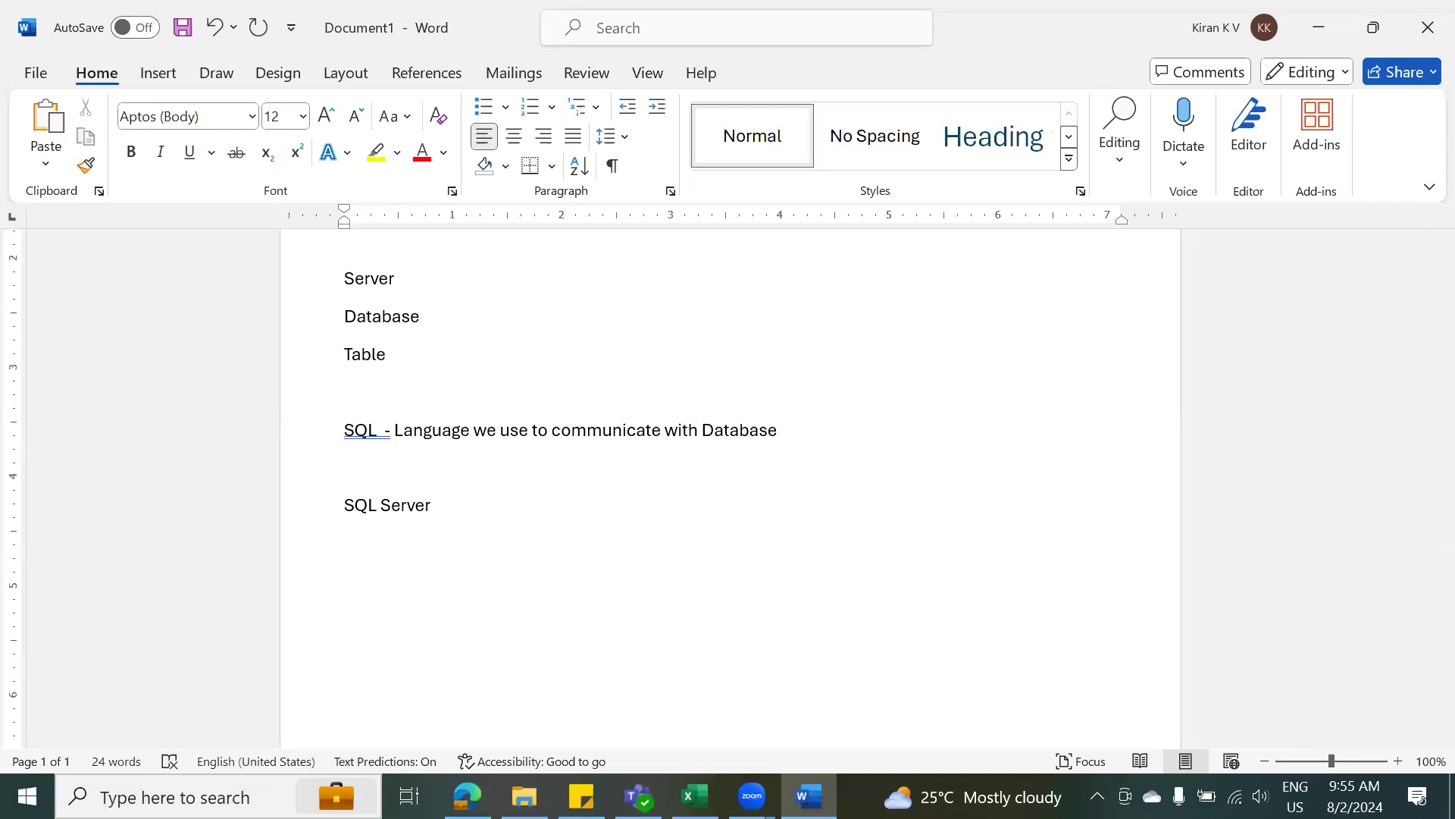
text(- Mir)
key(BackSpace)
text(cosoft)
key(BackSpace)
key(BackSpace)
key(BackSpace)
key(BackSpace)
key(BackSpace)
key(BackSpace)
text(rosoft)
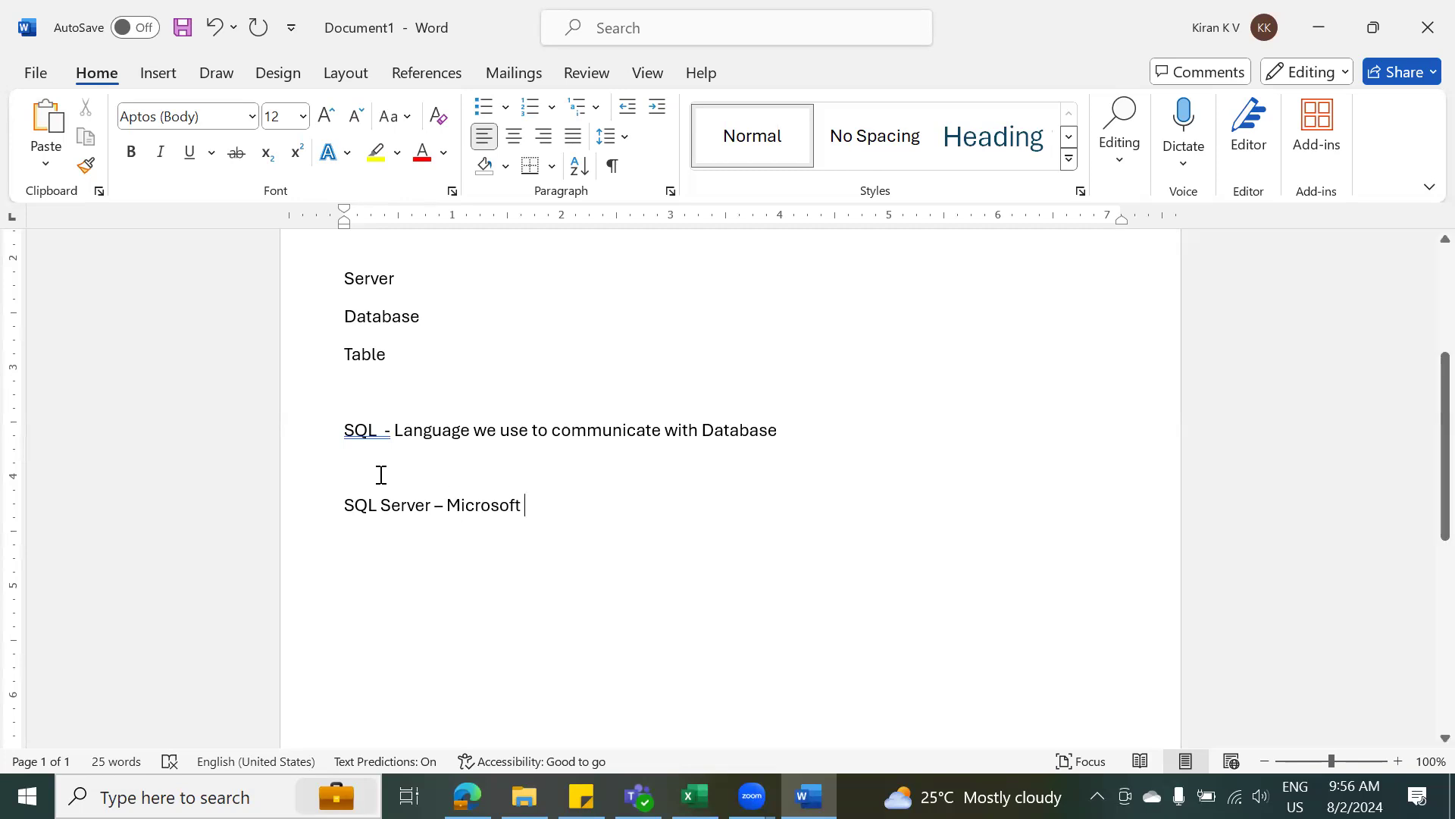
Add the line "Oracle - Oracle Server" directly below the SQL Server line.
key(Return)
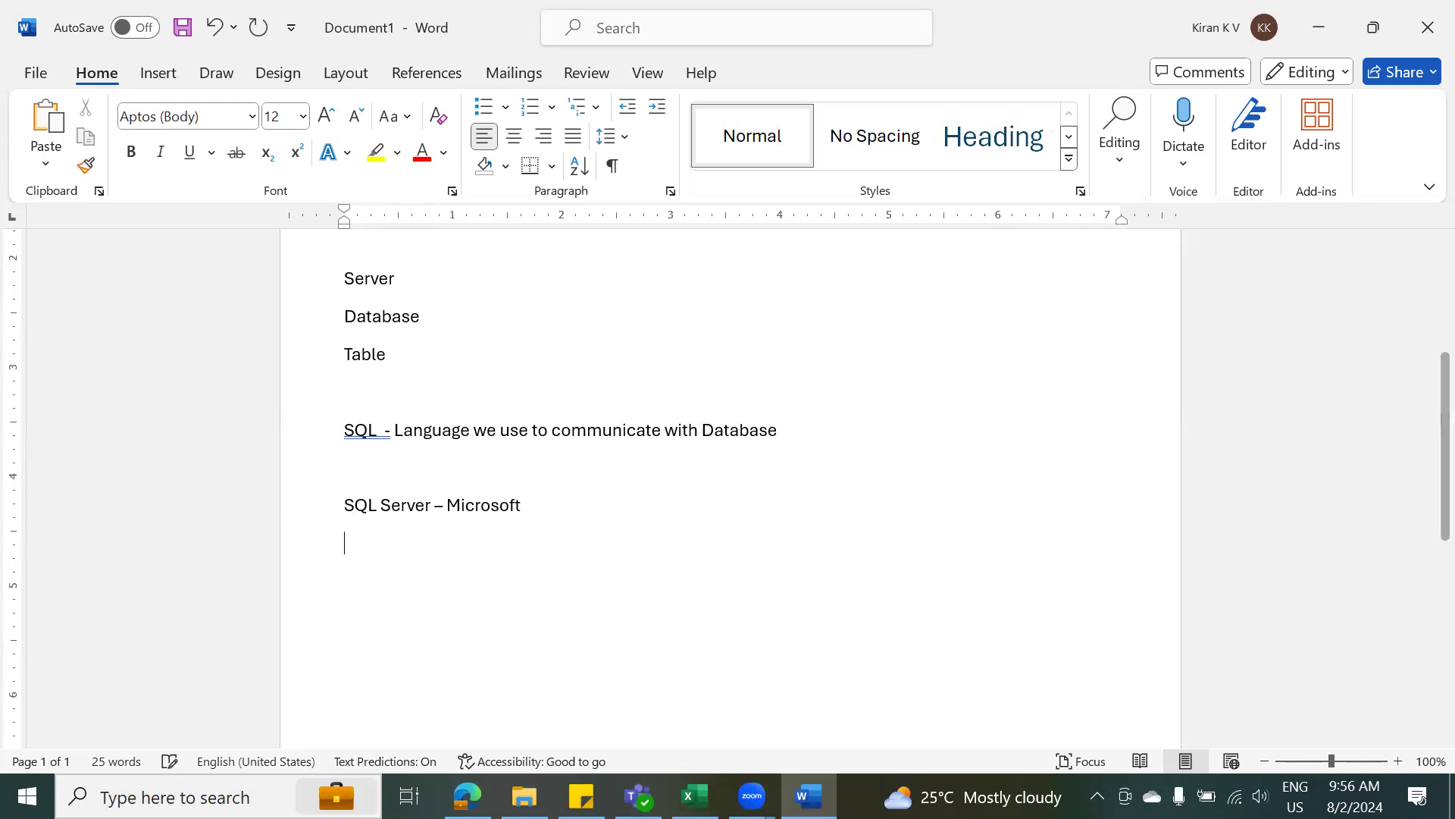
text(Oracle)
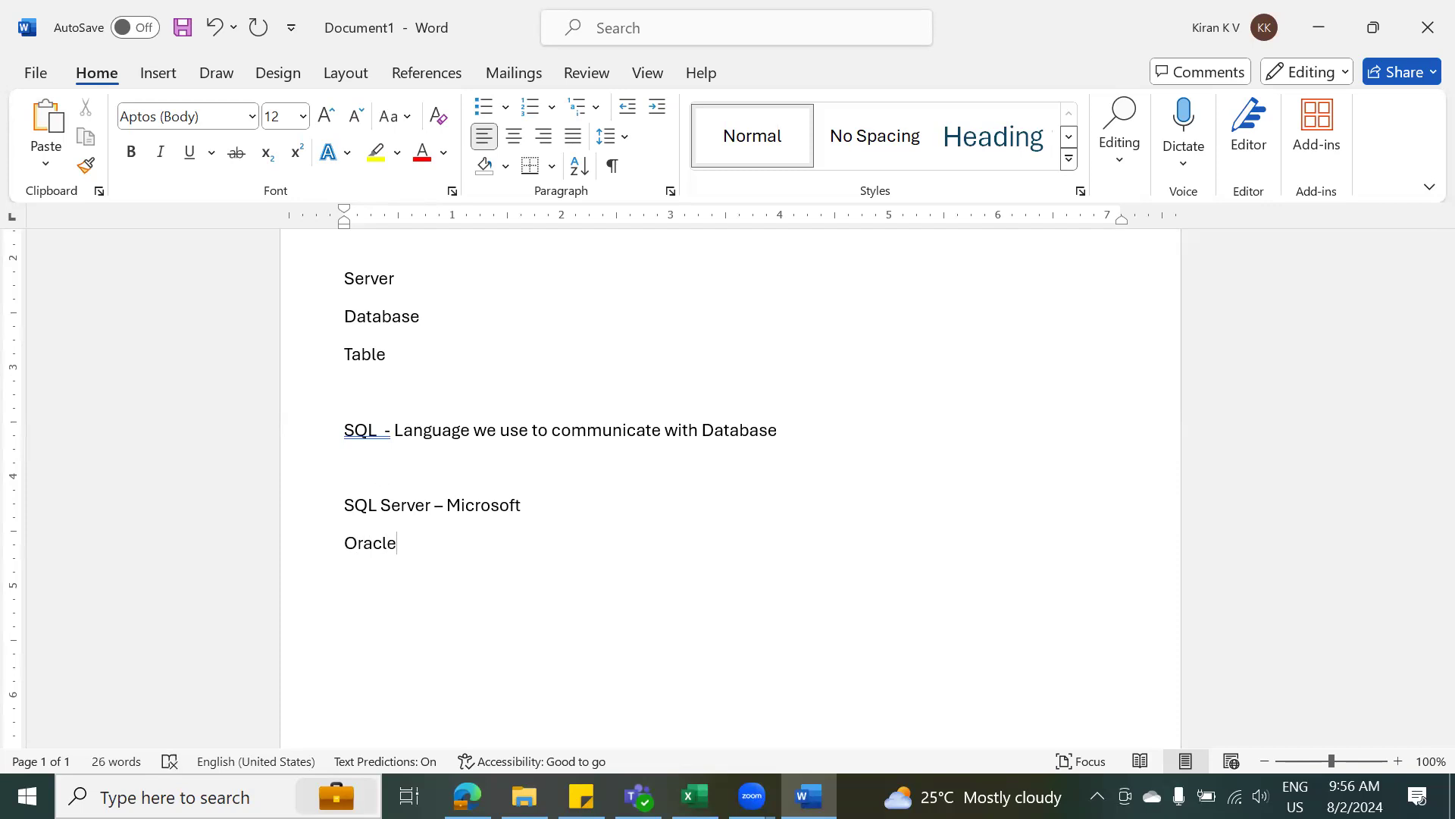
text(  - Oracle Server)
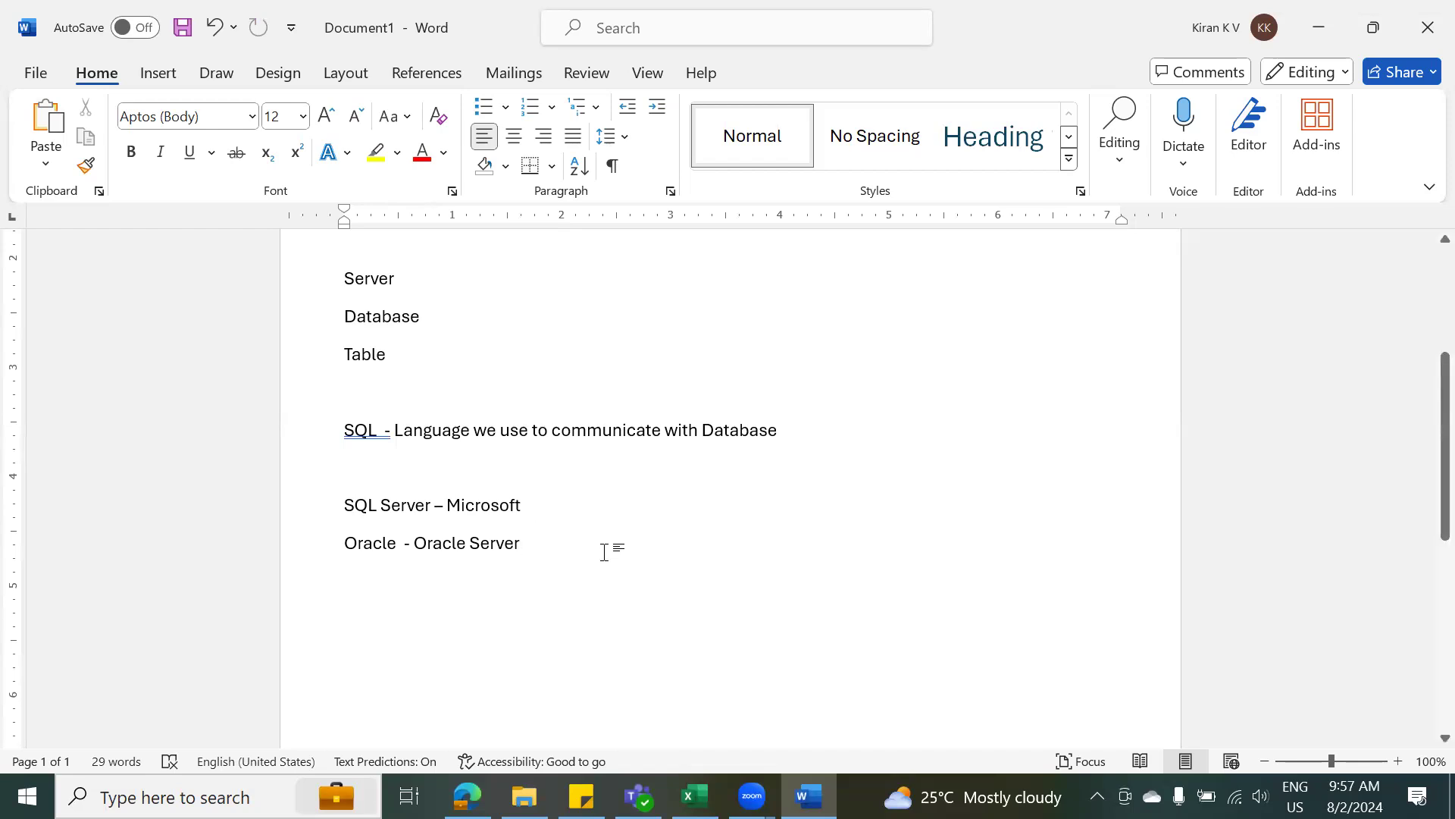
Add the line "SSMS" below the Oracle line, leaving one blank line between them.
key(Return)
key(Return)
text(SSMS)
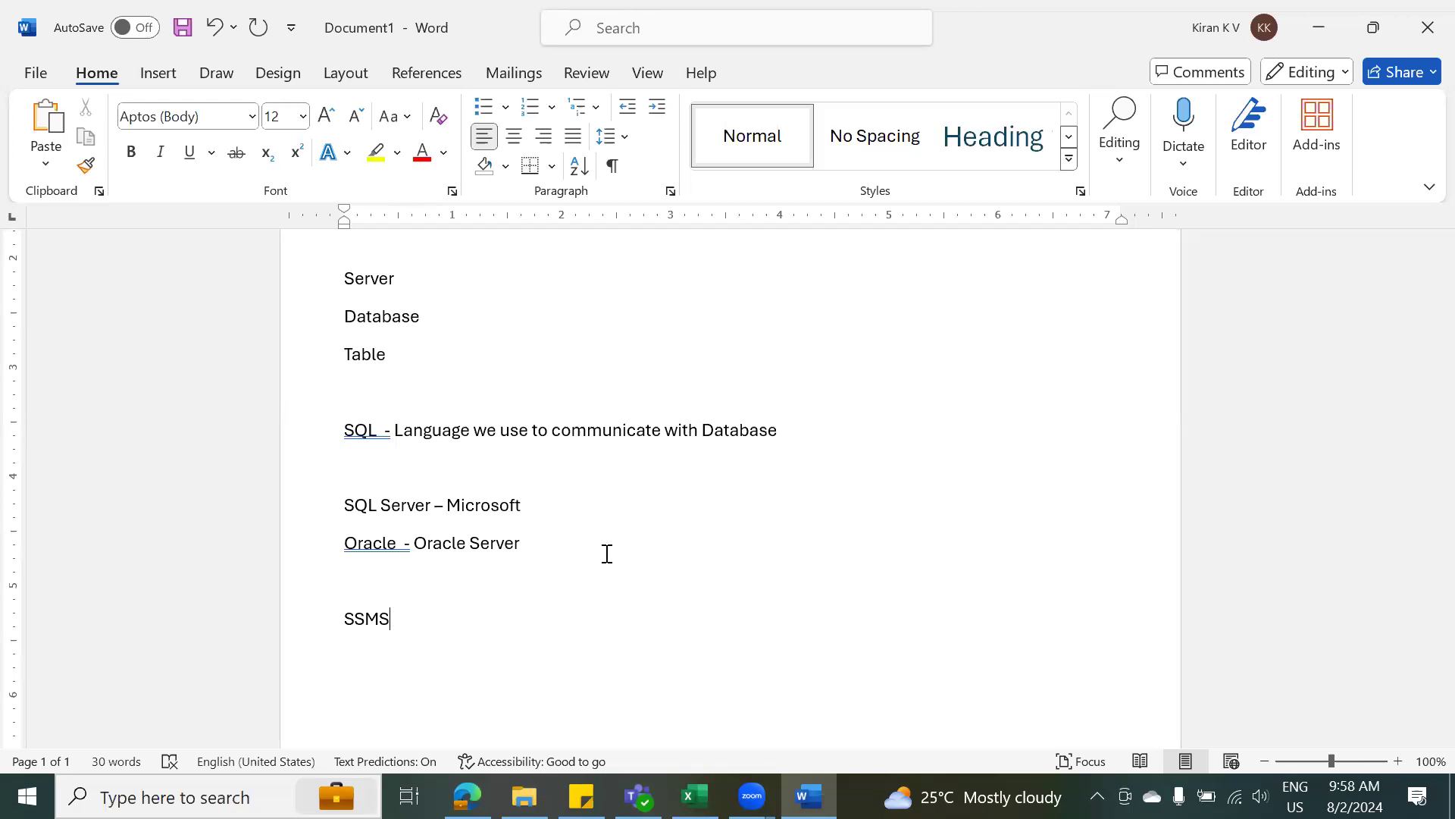
Extend the "SSMS" line with "- SQL Sever Management Studio - IDE".
text(- SQL Sever Manag)
key(Tab)
text(St)
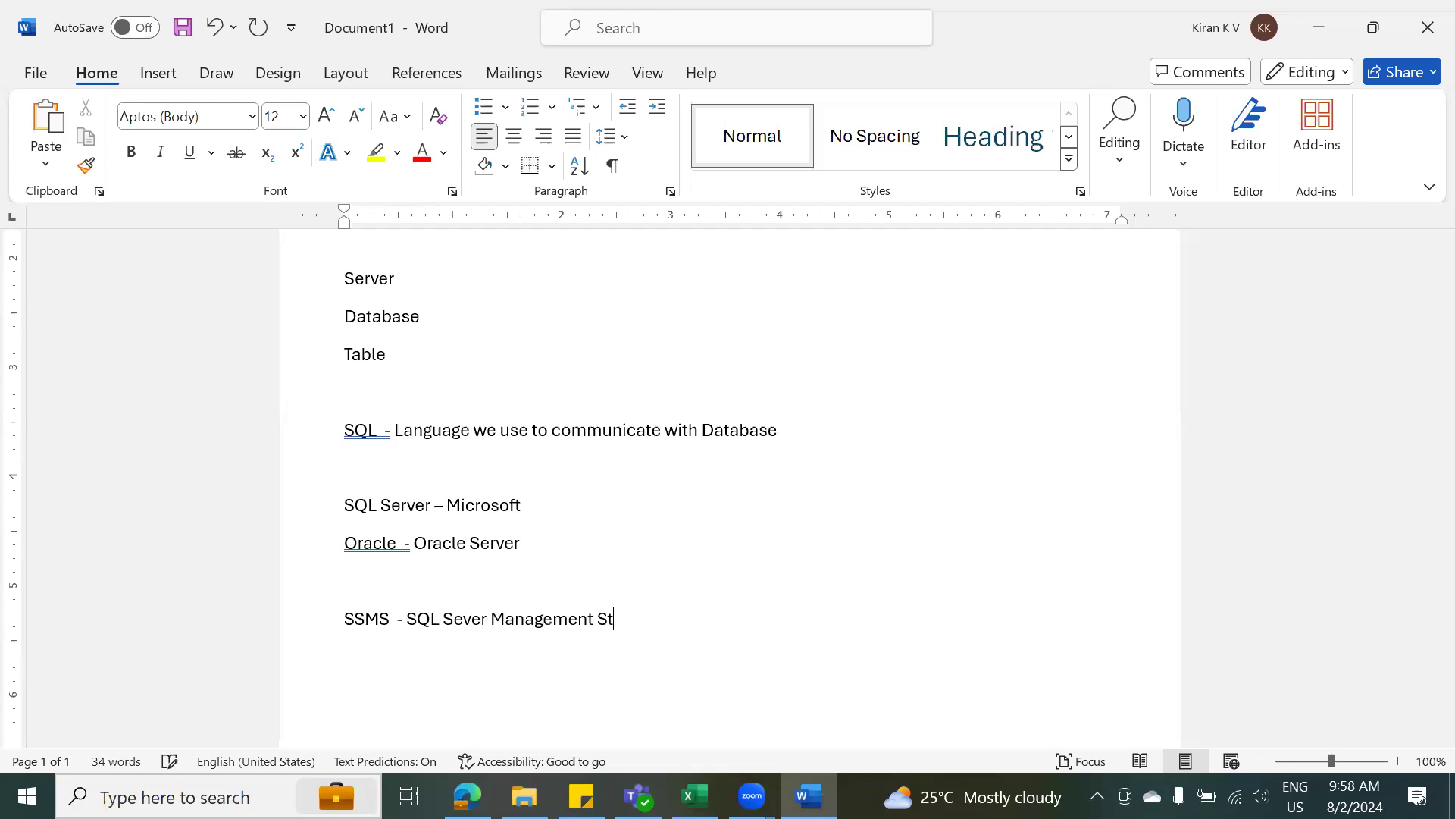
text(udio)
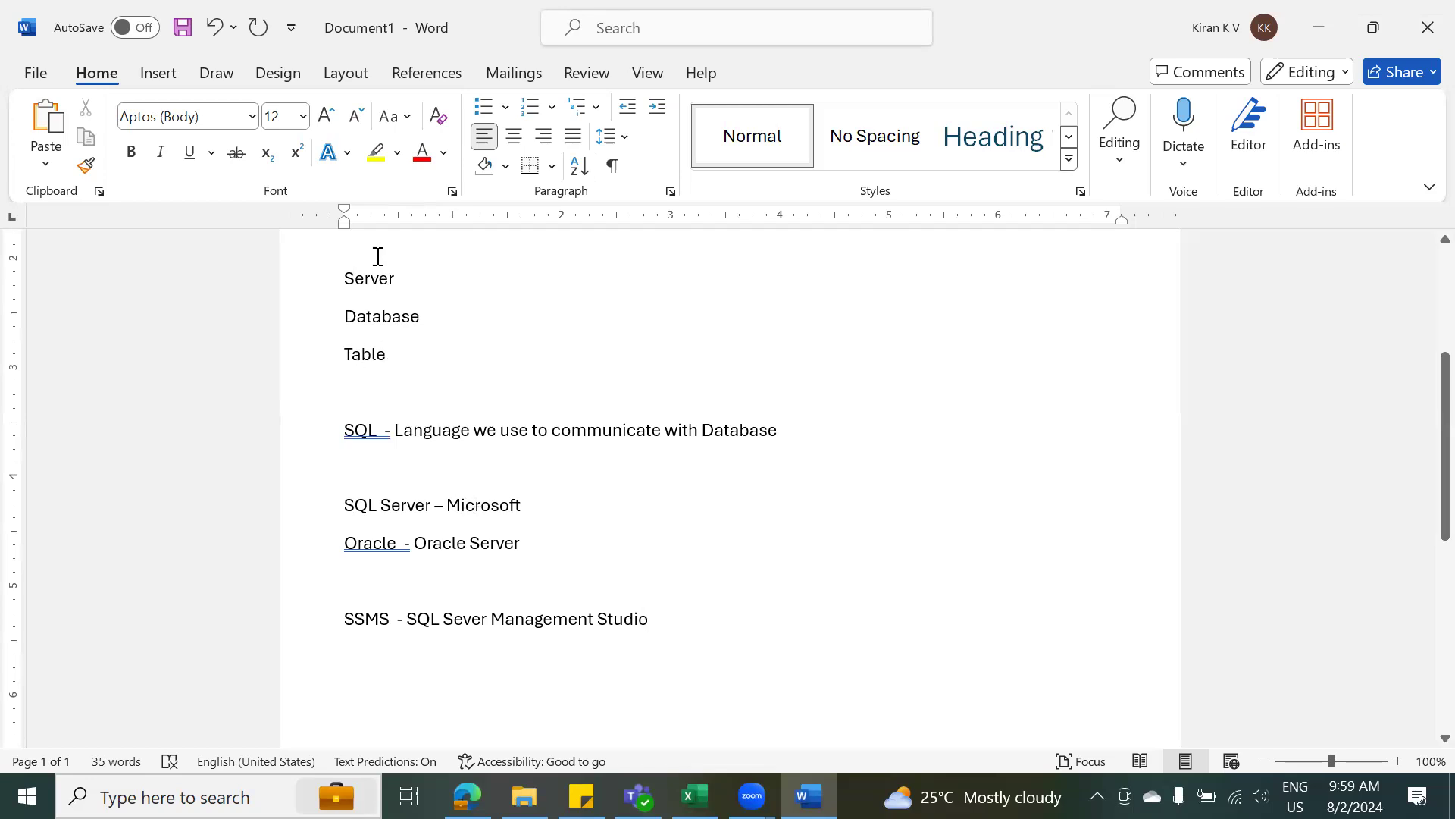
double_click(364, 429)
text(- IDE)
drag(361, 611, 391, 613)
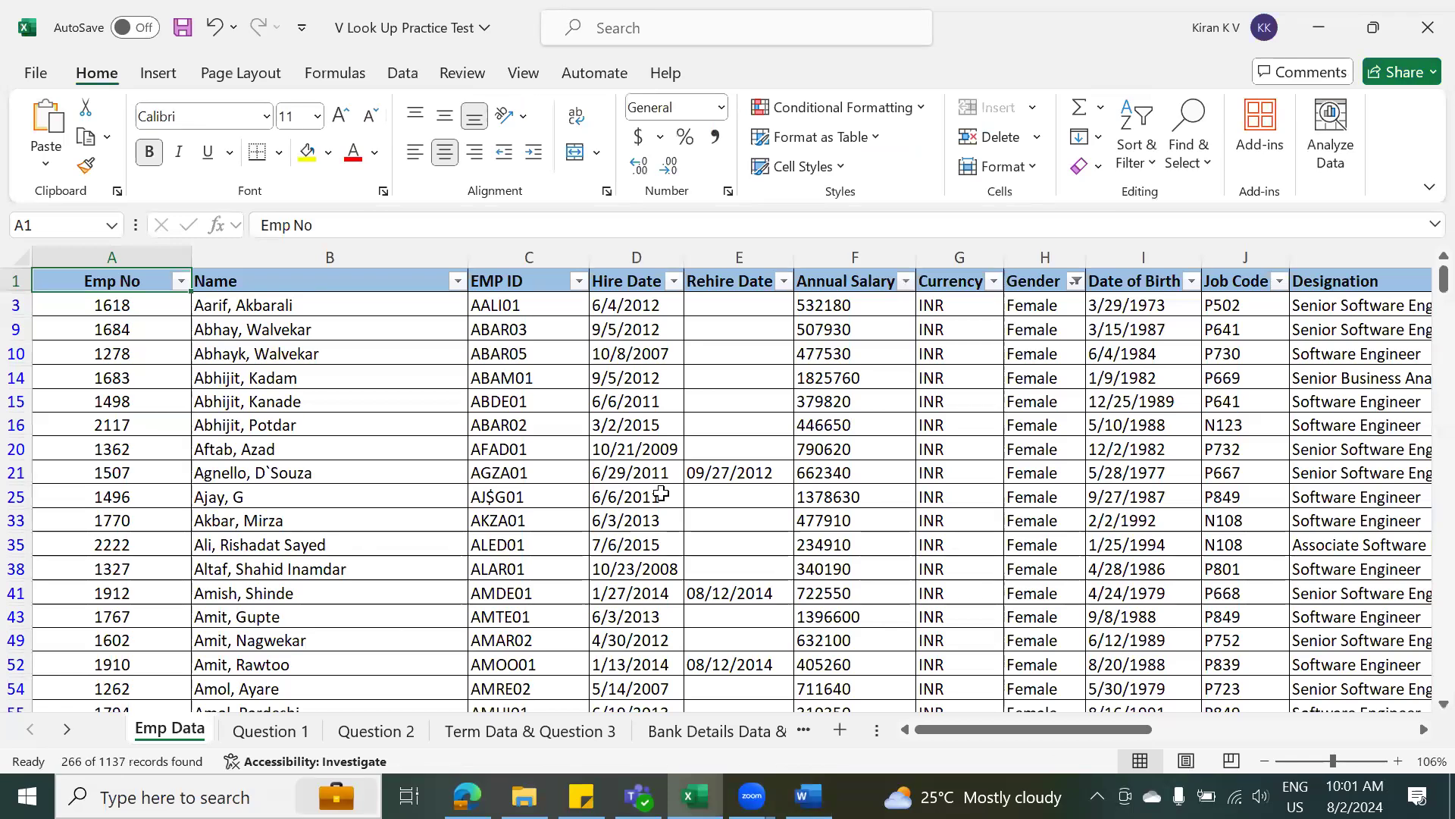
Open the Visual Basic editor for the V Look Up Practice Test workbook in Excel and insert a new module.
key(alt+F11)
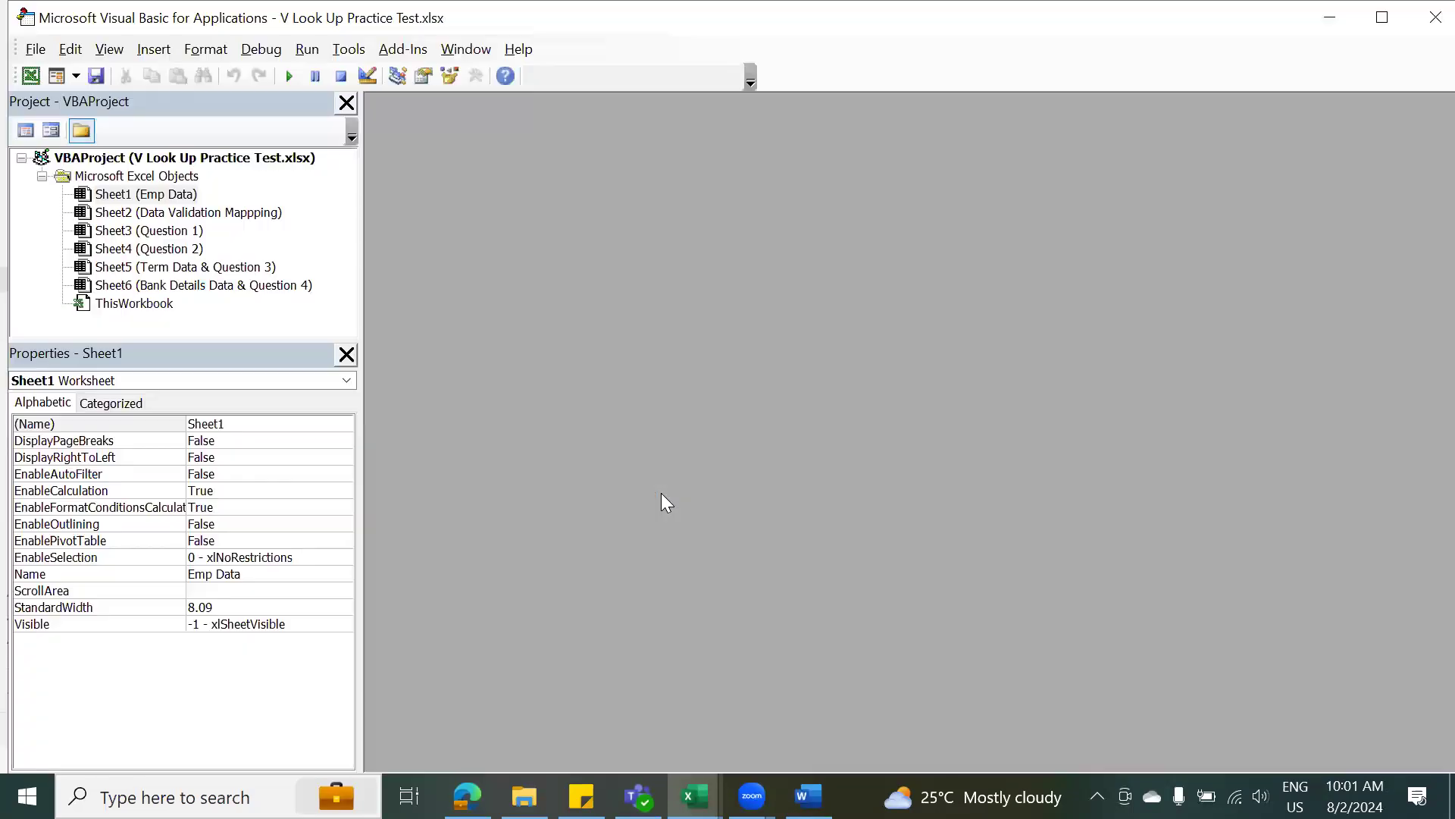
click(141, 303)
right_click(141, 303)
mouse_move(216, 426)
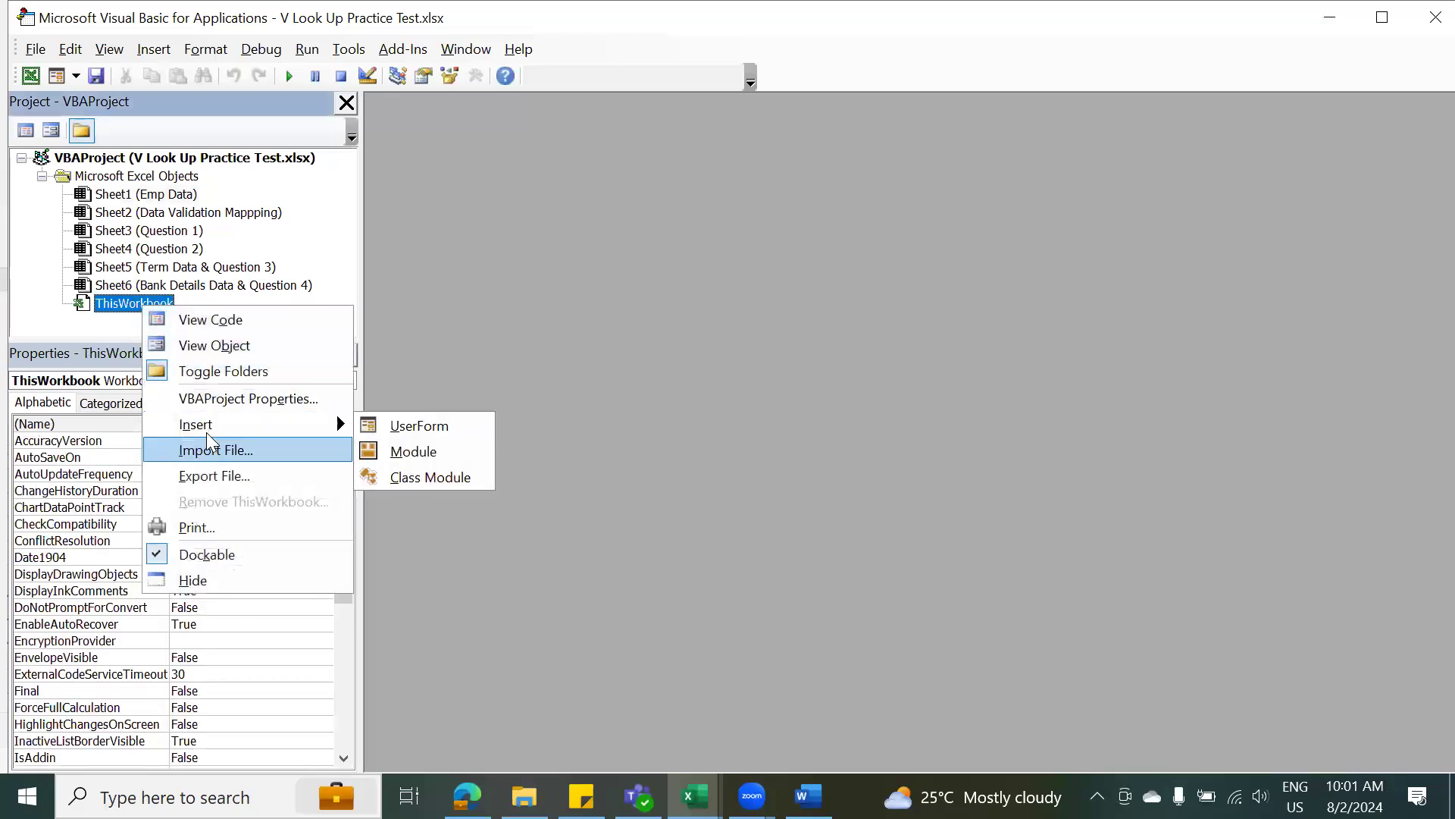
click(395, 451)
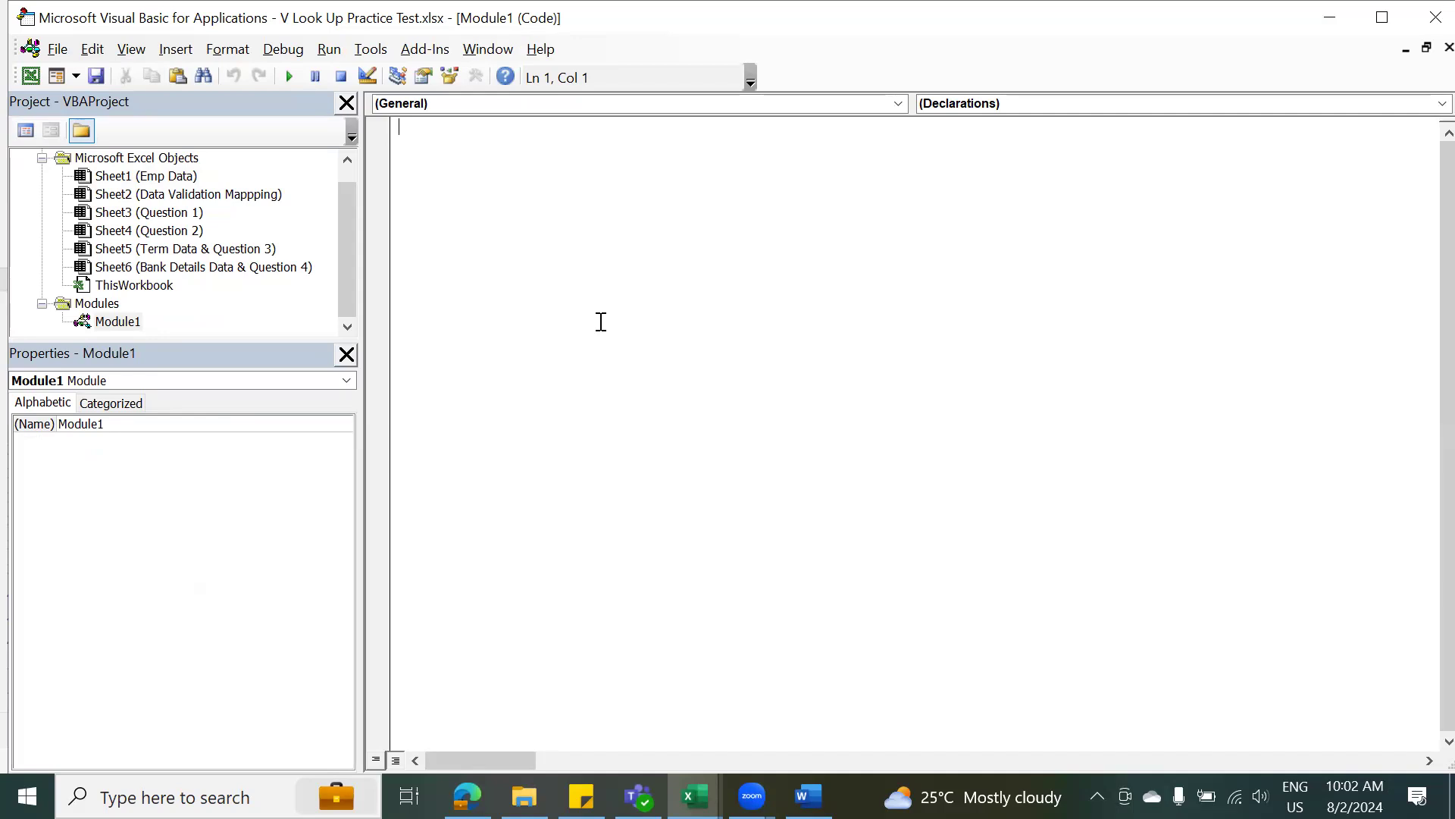
Switch back to the Word notes and add the line "Server – SQL server" below the SSMS line, leaving one blank line between them.
key(alt+Tab)
key(alt+Tab)
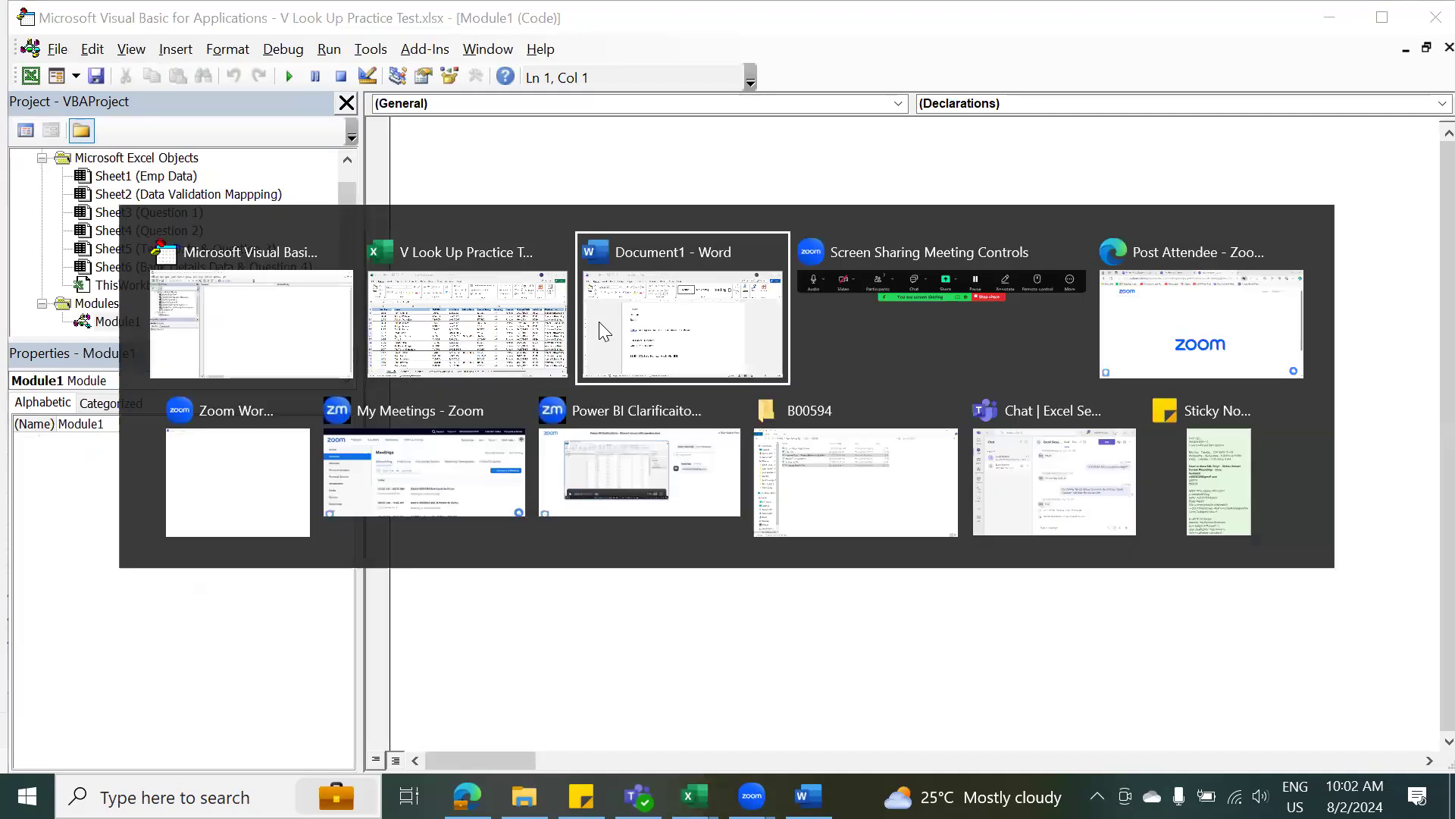
click(598, 321)
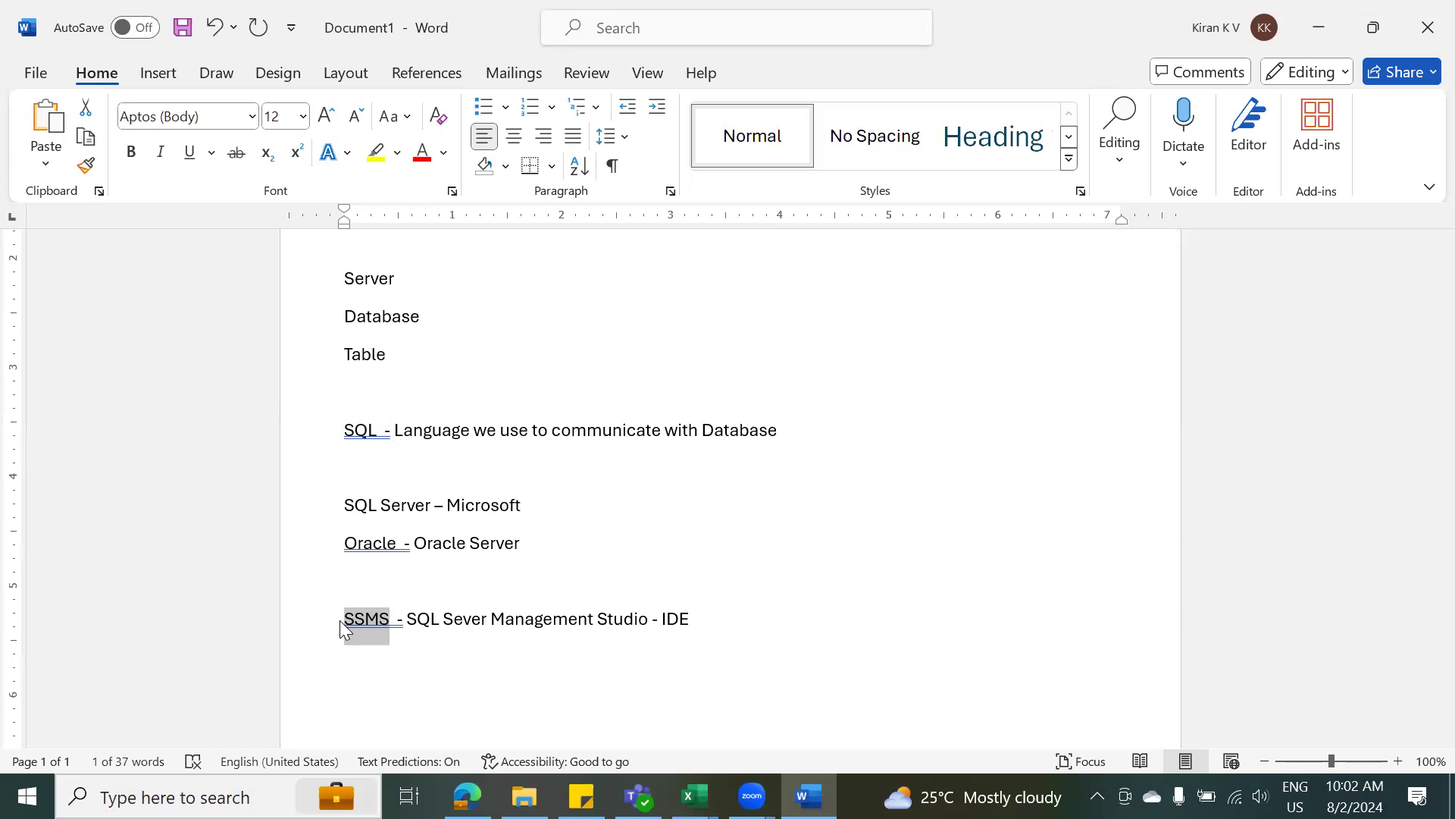
click(724, 618)
key(Return)
key(Return)
key(Return)
key(Return)
key(Return)
key(Return)
key(Return)
key(Return)
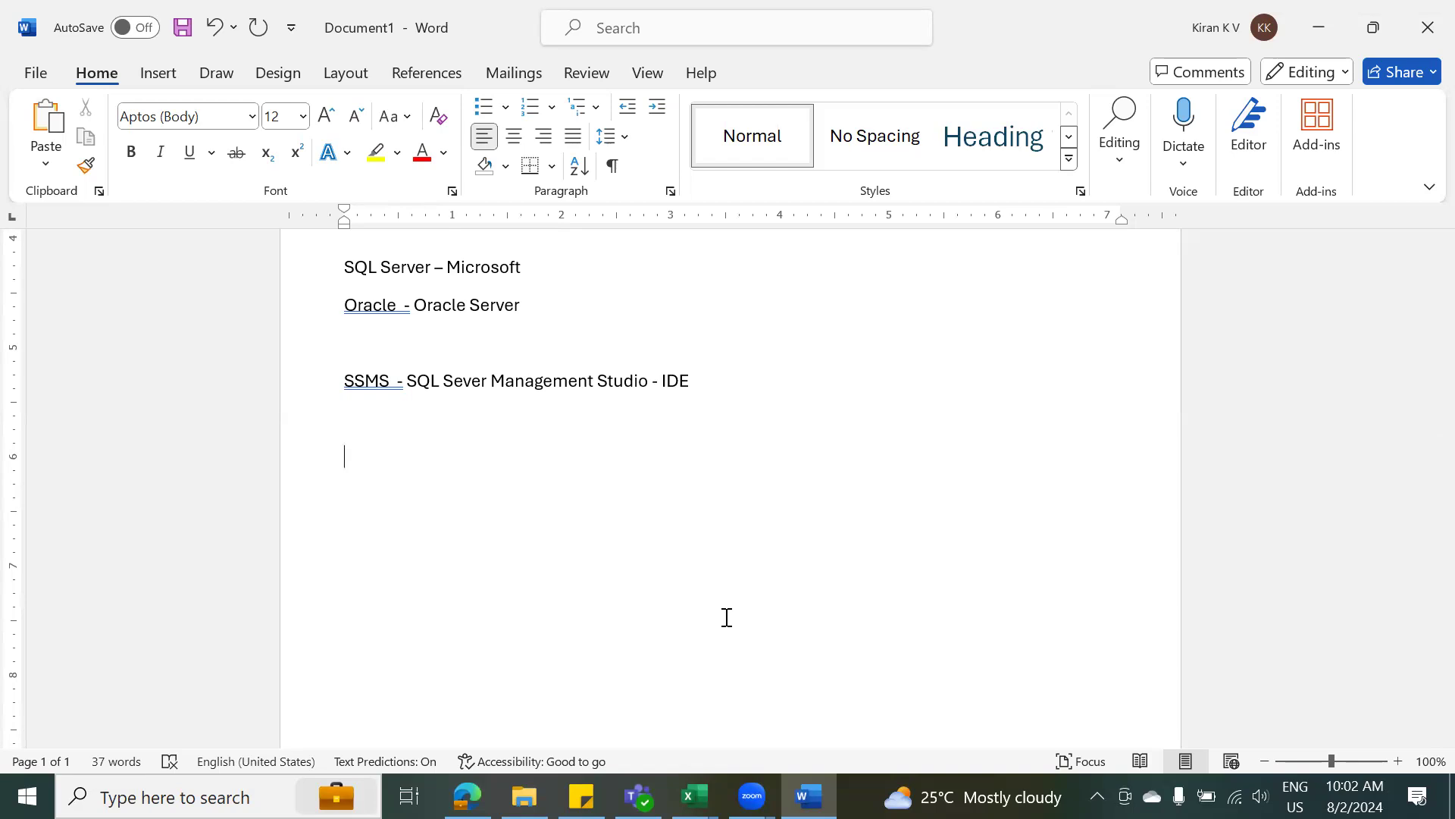
text(Server)
text( - SQL s)
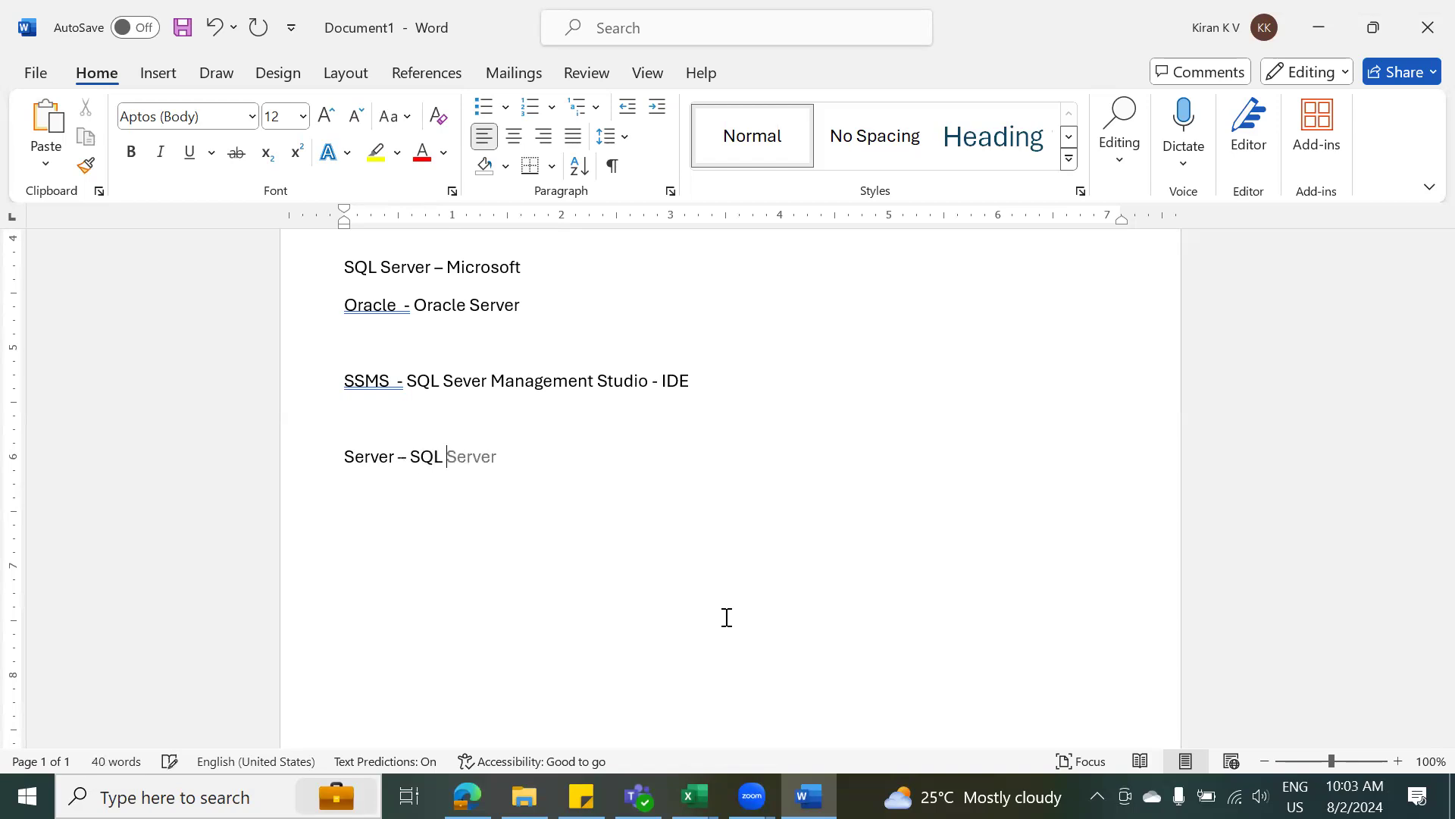
text(erver)
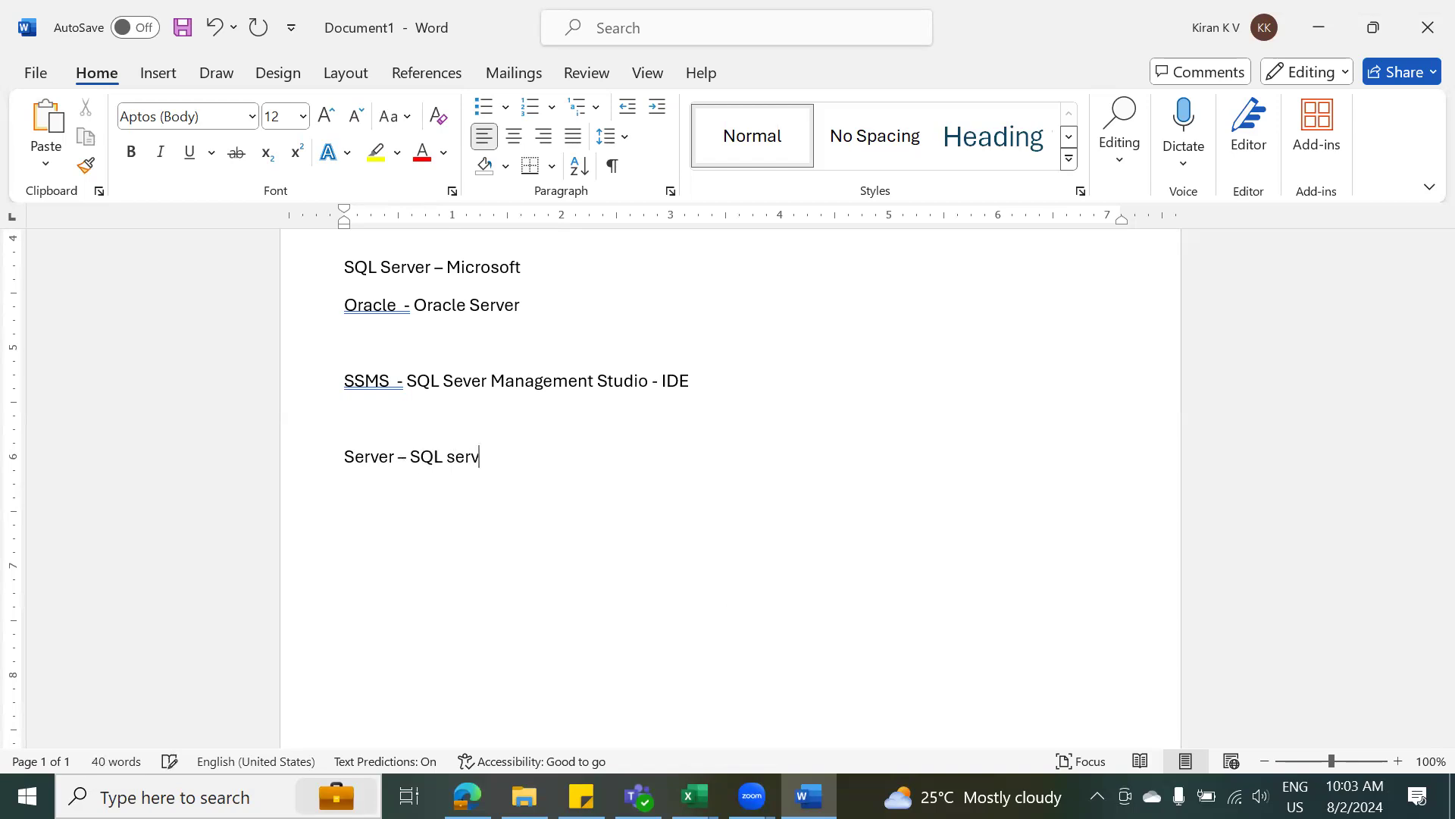
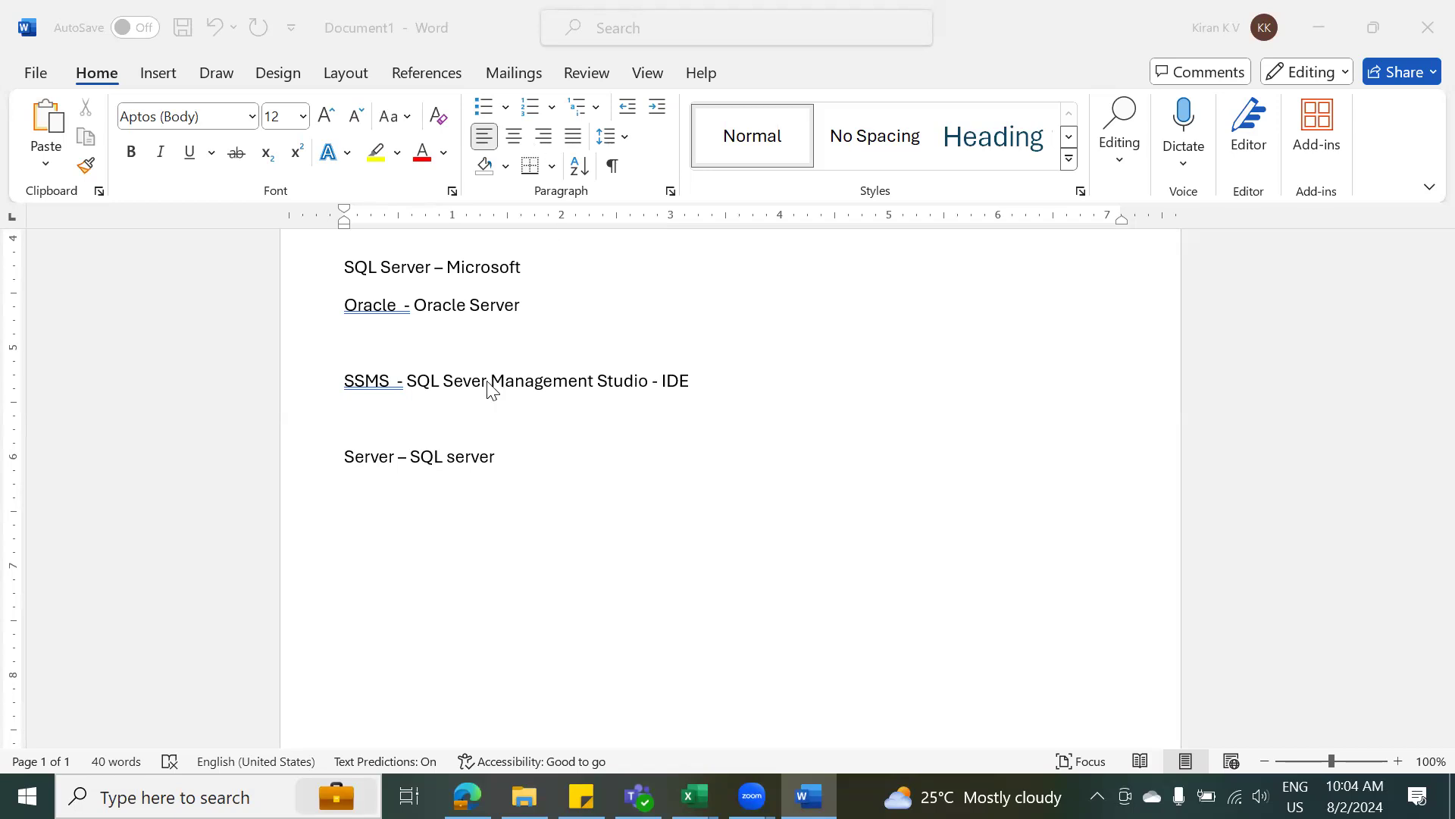
Extend the "Server – SQL server" line with "- Read & Write Developer Version".
click(524, 460)
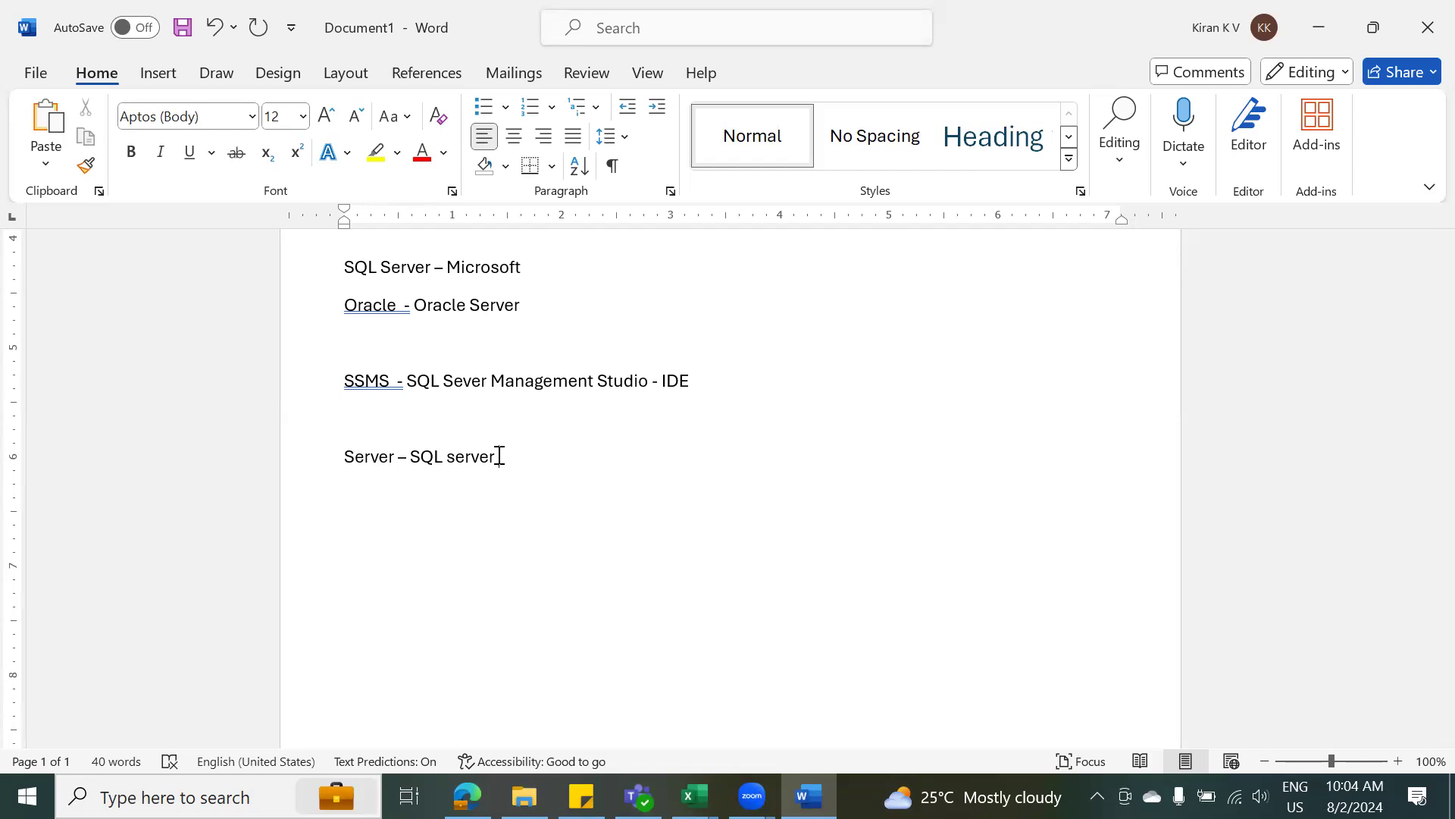
text(-  Read & Write)
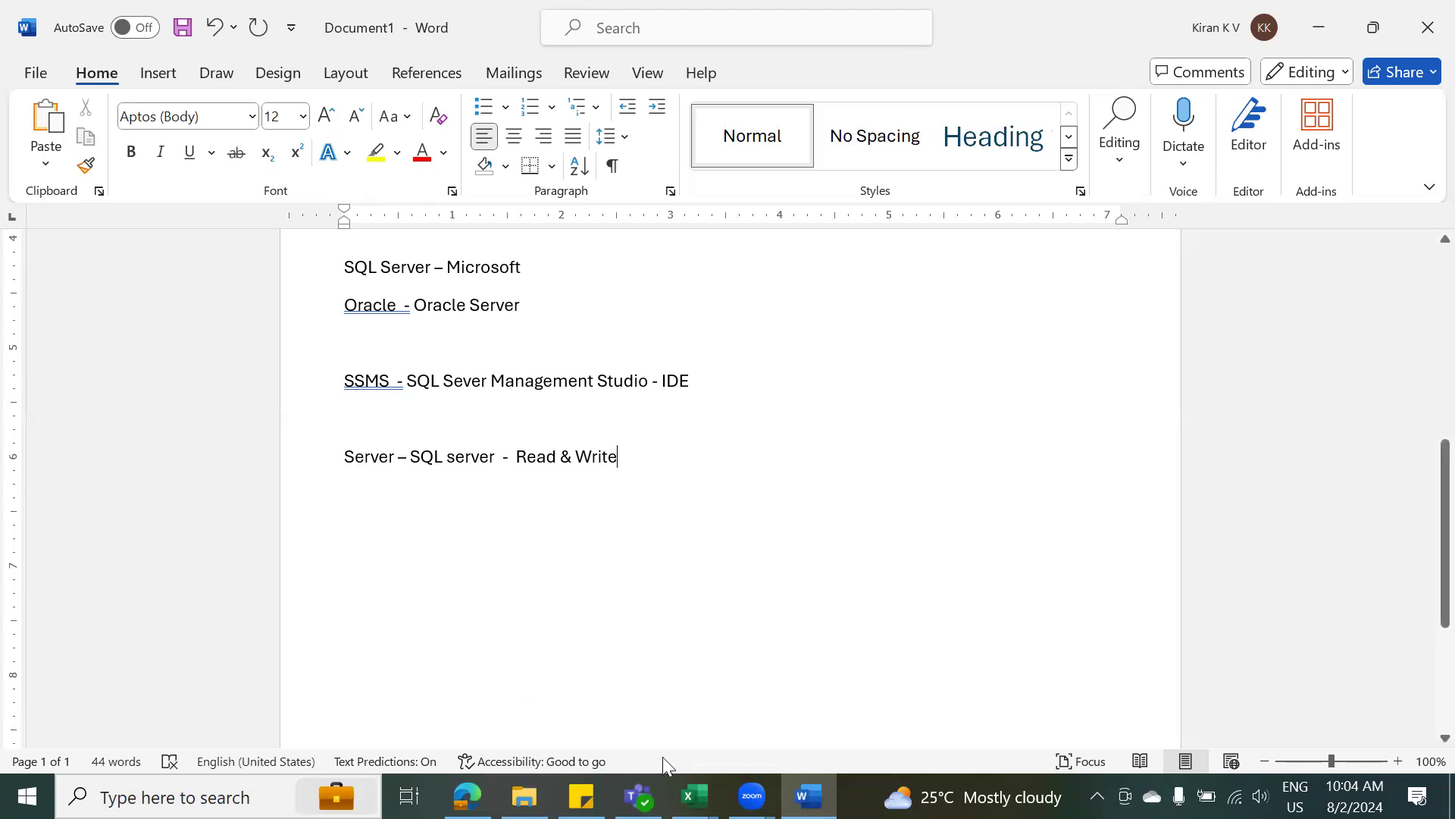
click(694, 796)
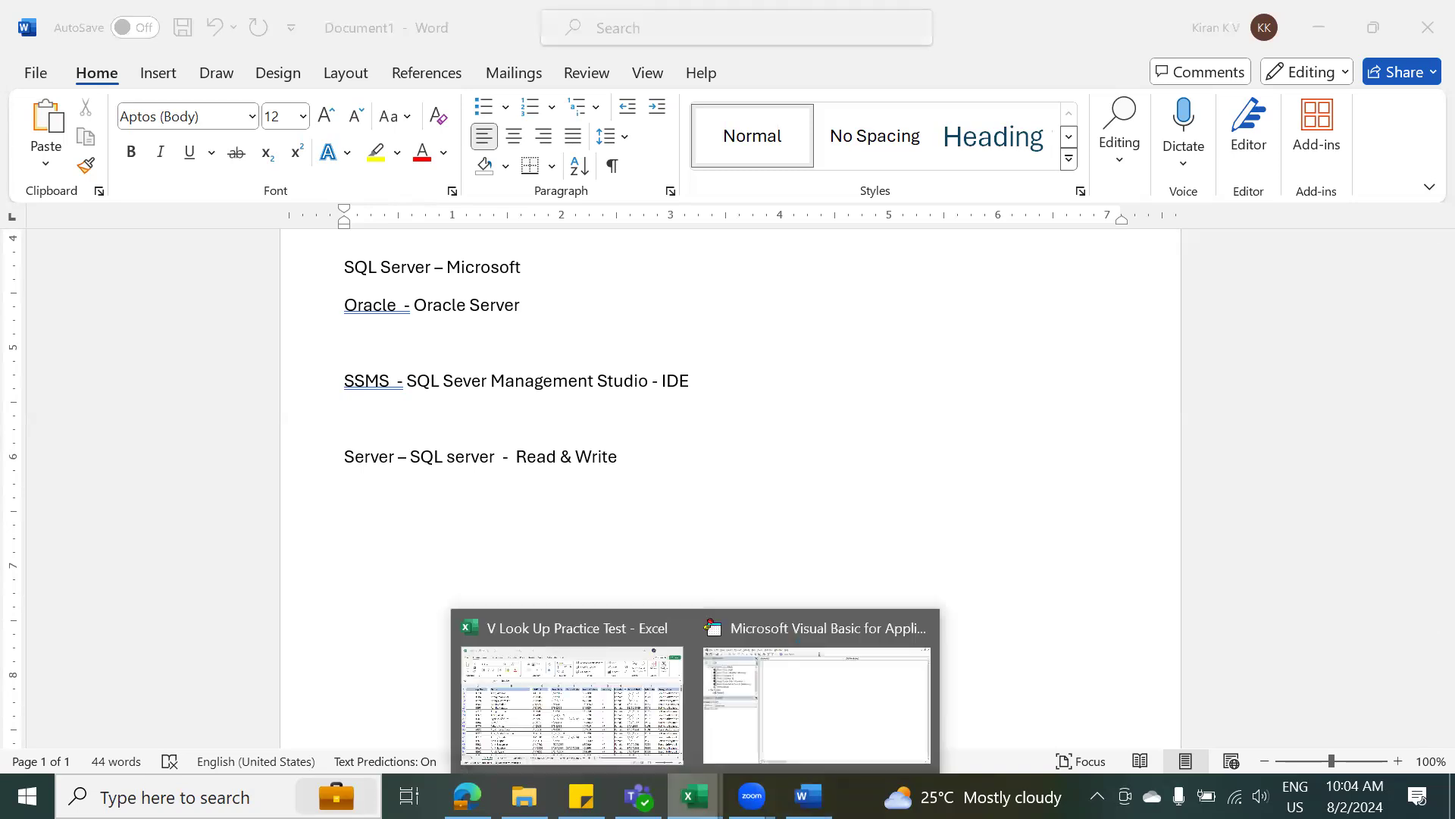
click(568, 692)
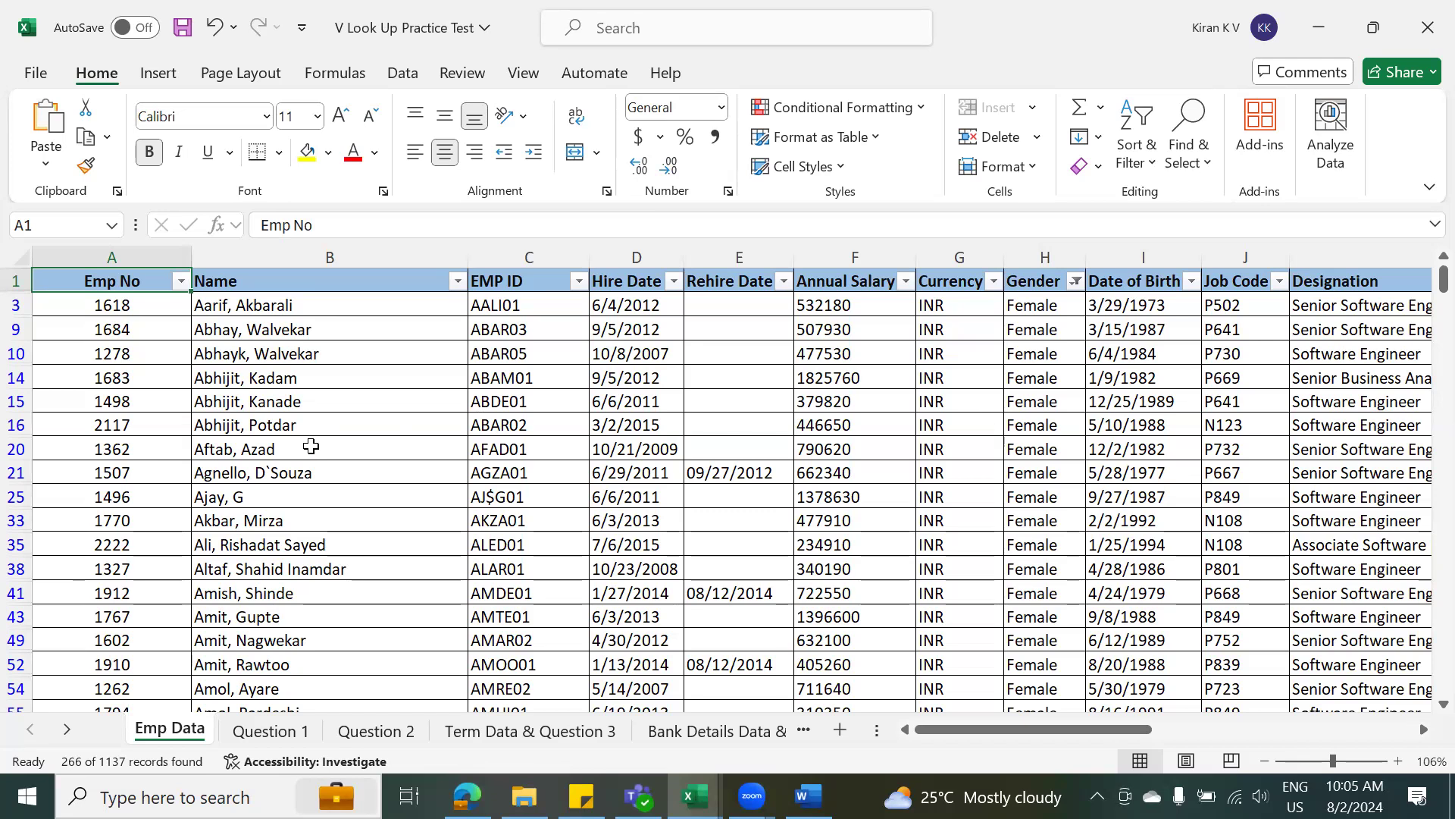
key(alt+Tab)
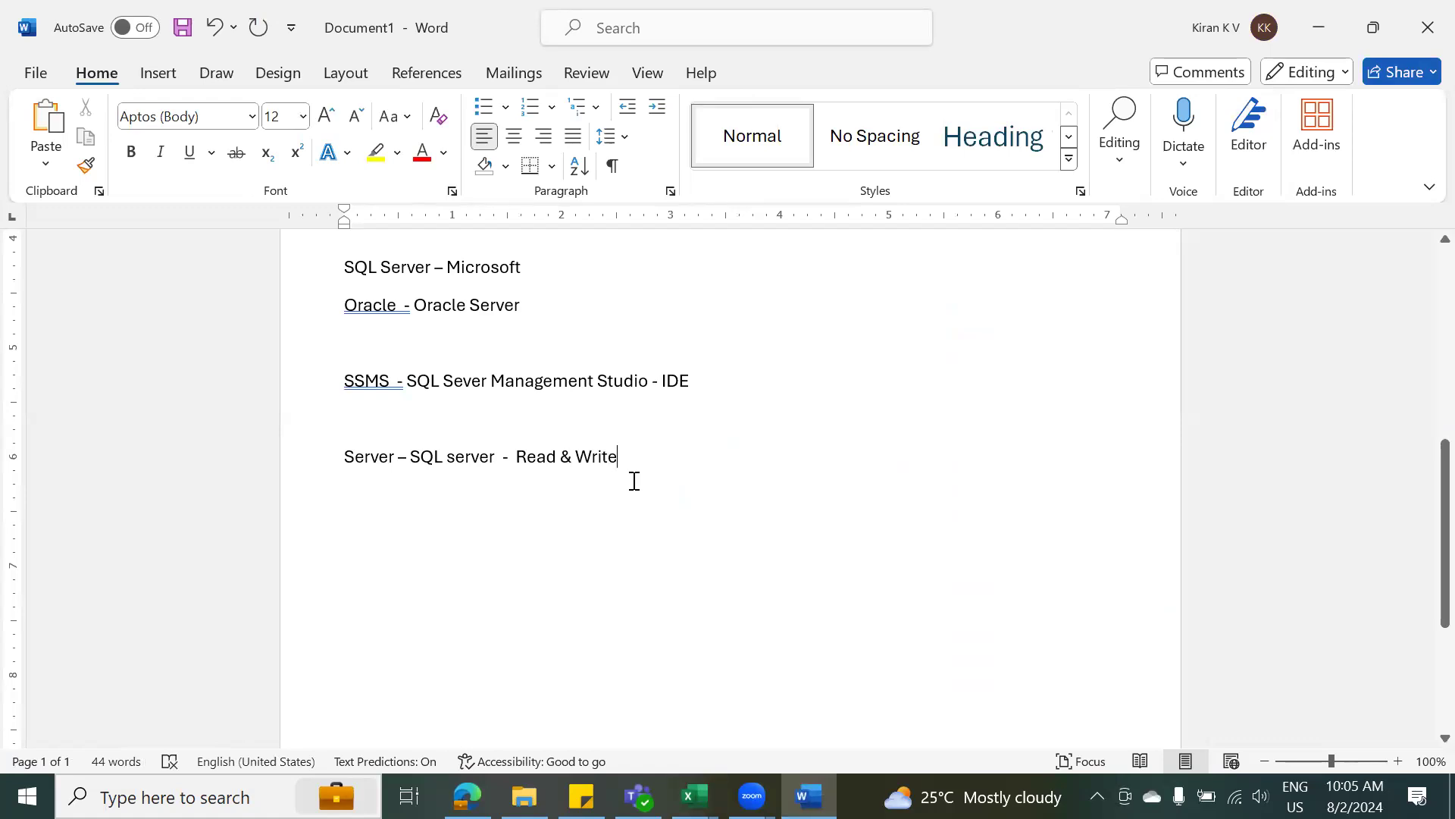
text(Developer Version)
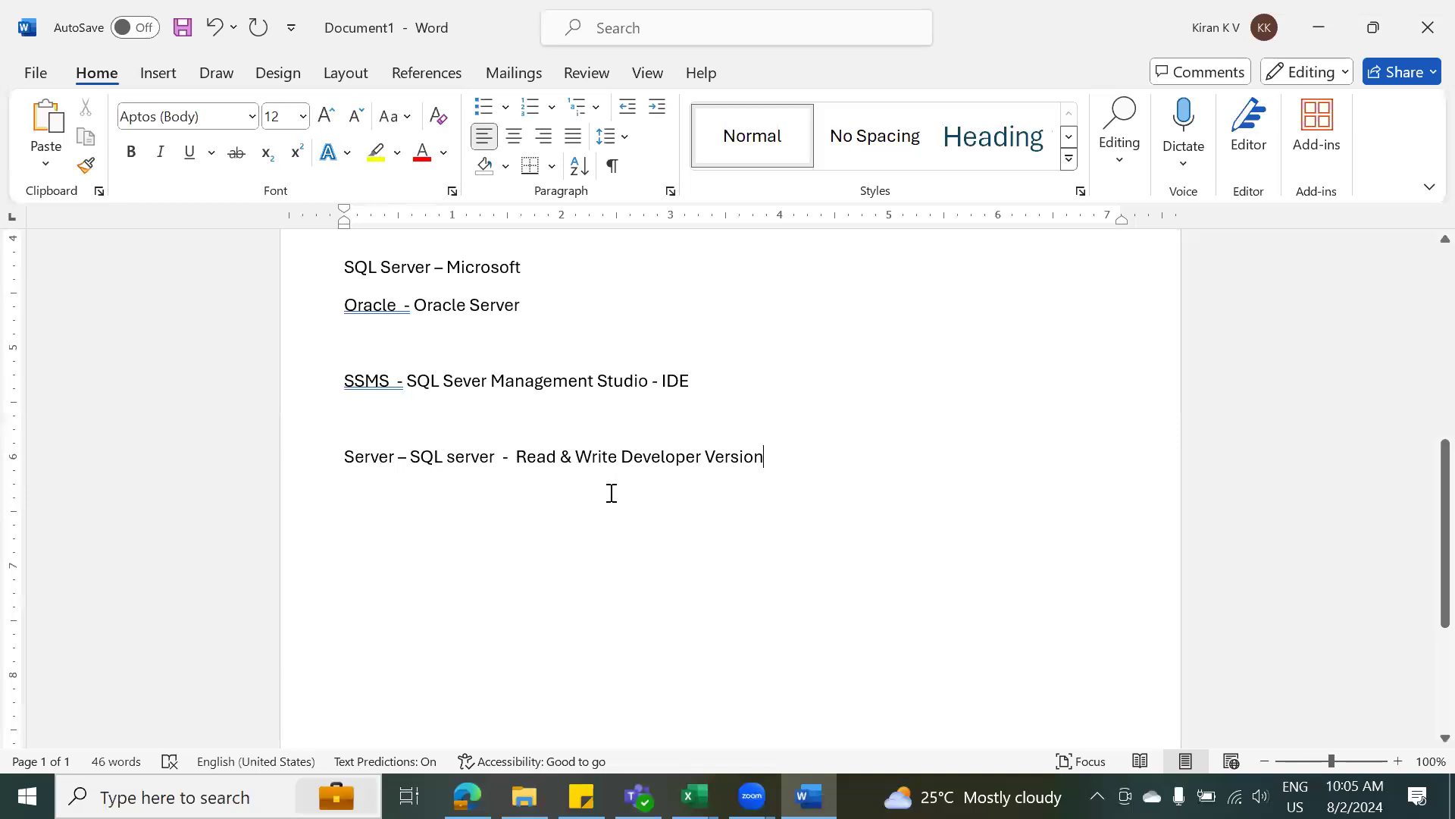
Add the line "SSMS" directly below the "Server – SQL server" line.
key(Return)
text(SSMS)
key(Return)
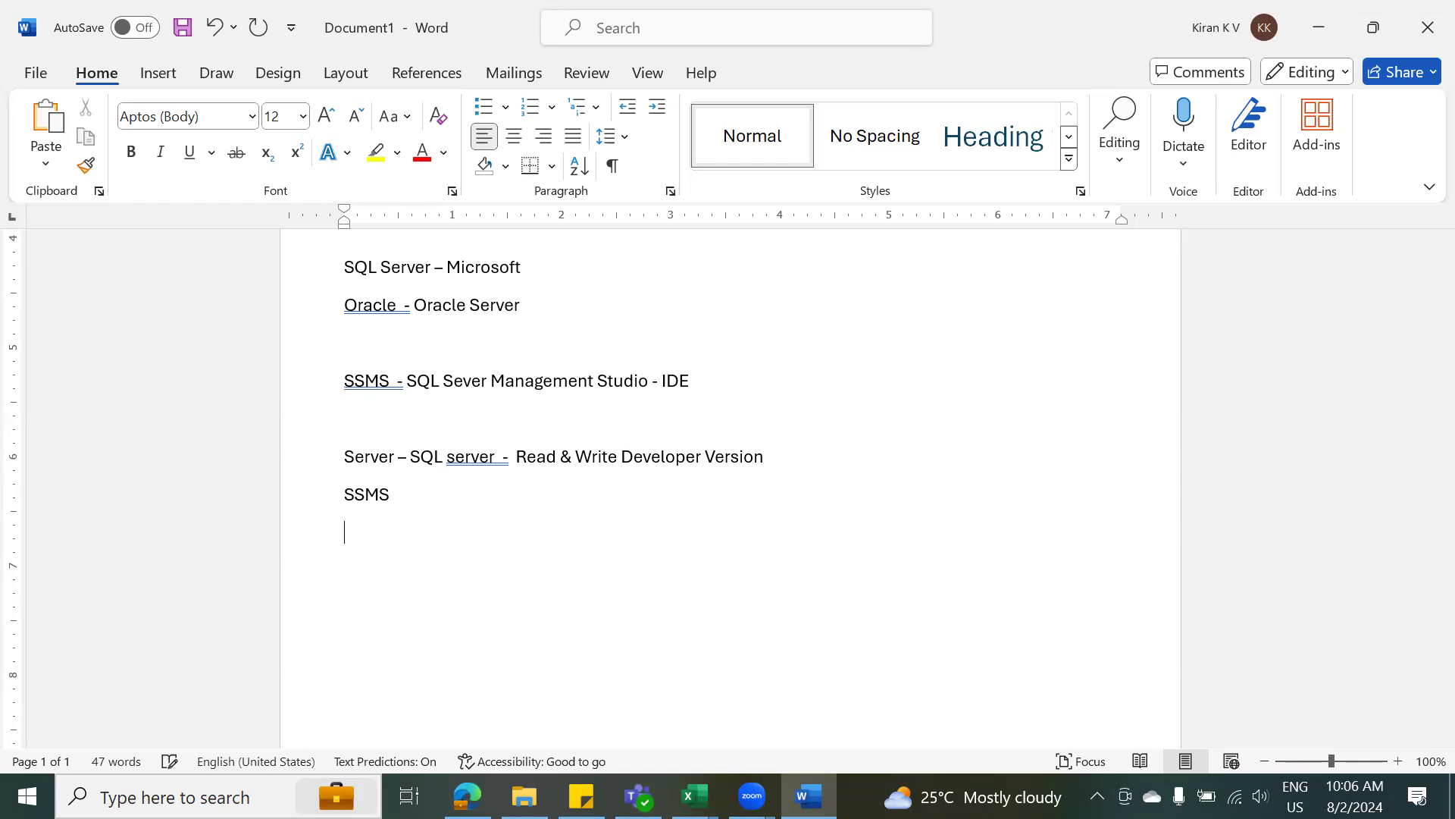
Add the lines "DBMS" and "RDBMS" below the last SSMS line, leaving two blank lines above them.
key(Return)
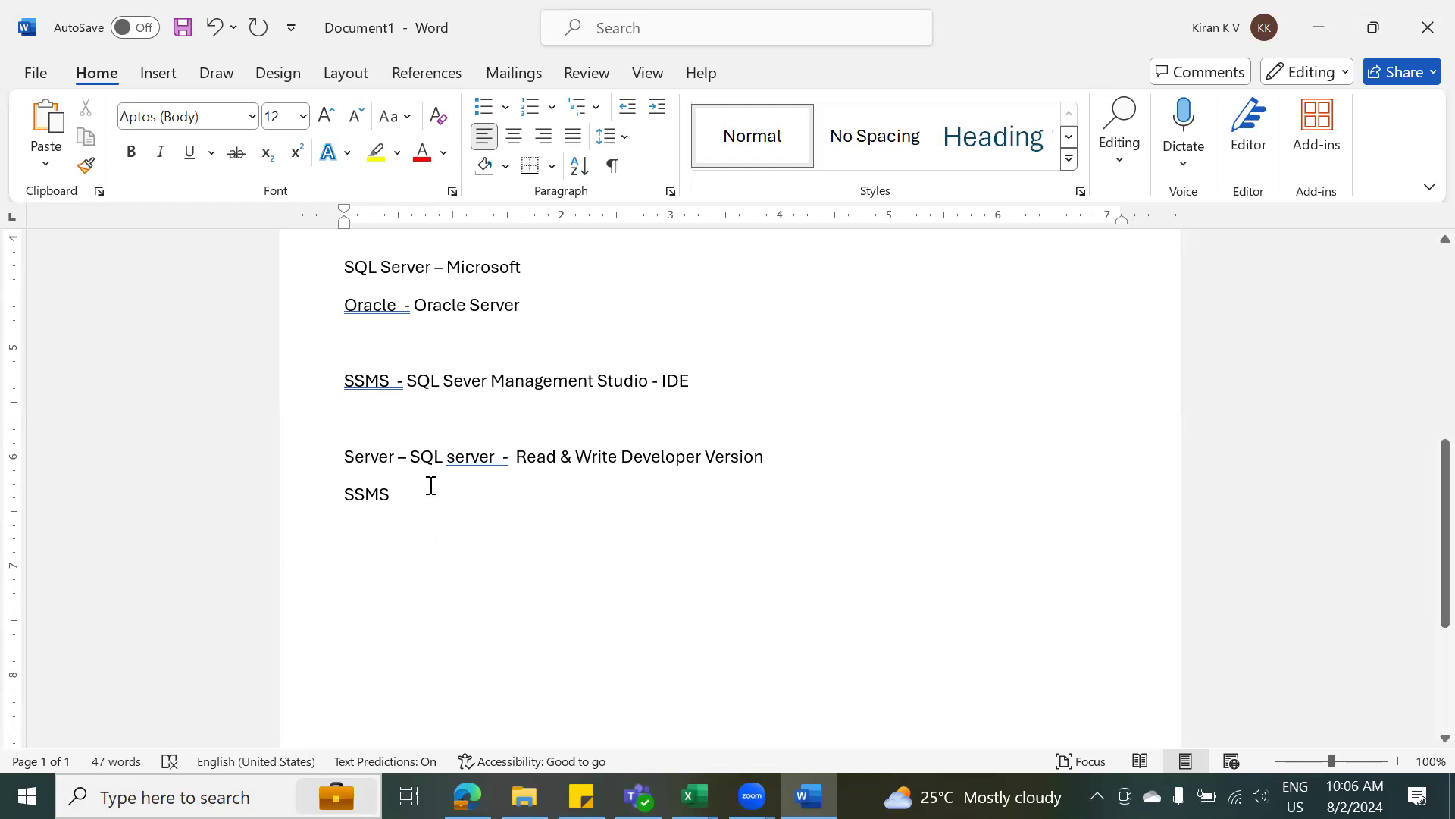
key(Return)
key(Return)
key(Return)
key(Return)
key(Return)
key(Return)
key(Return)
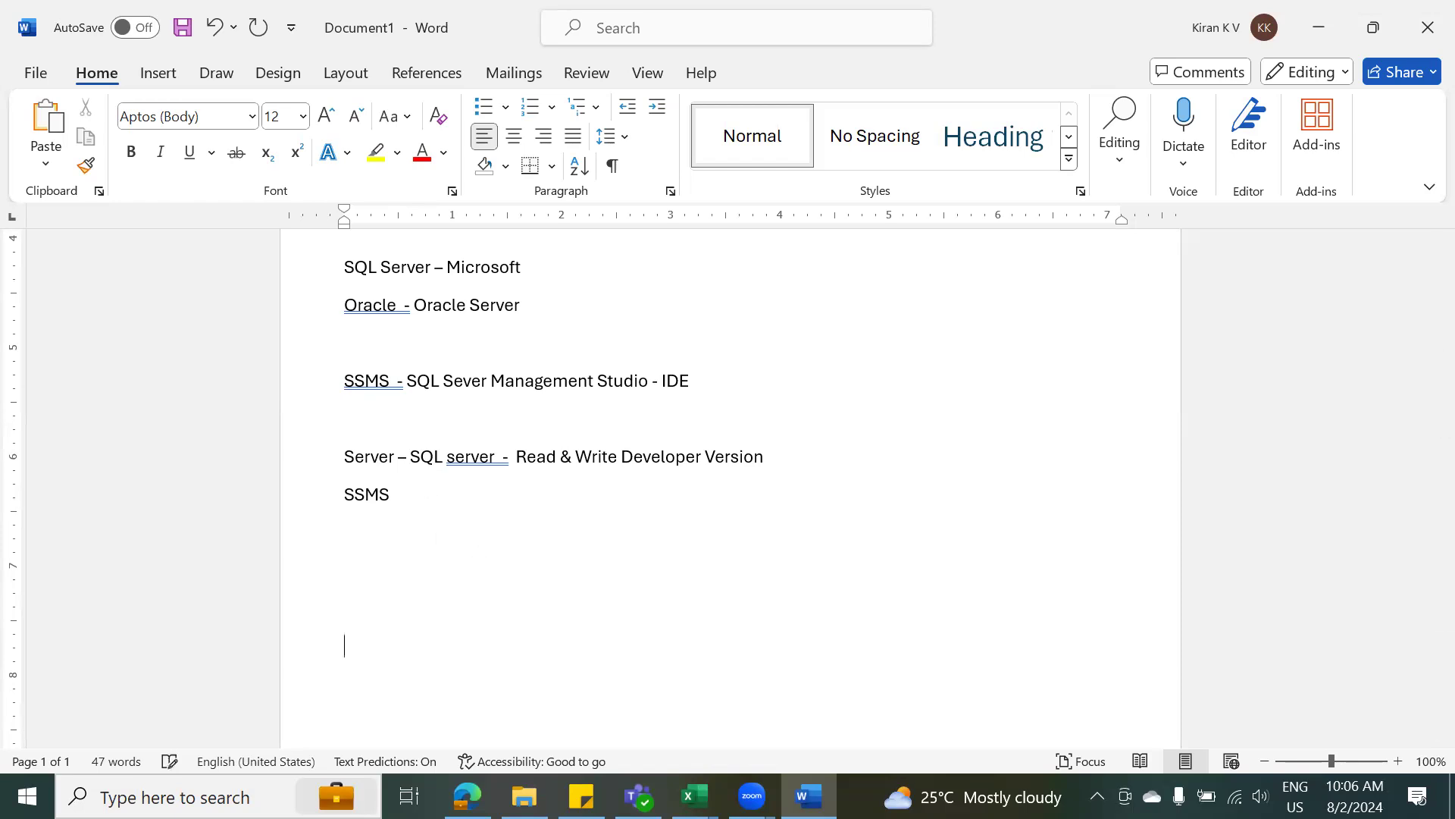
key(Up)
key(Up)
key(Up)
key(Up)
key(Up)
key(Up)
key(Up)
key(Up)
key(Up)
key(Up)
key(Up)
key(Up)
key(Up)
key(Up)
key(Up)
key(Up)
key(Up)
key(Up)
key(Up)
key(Up)
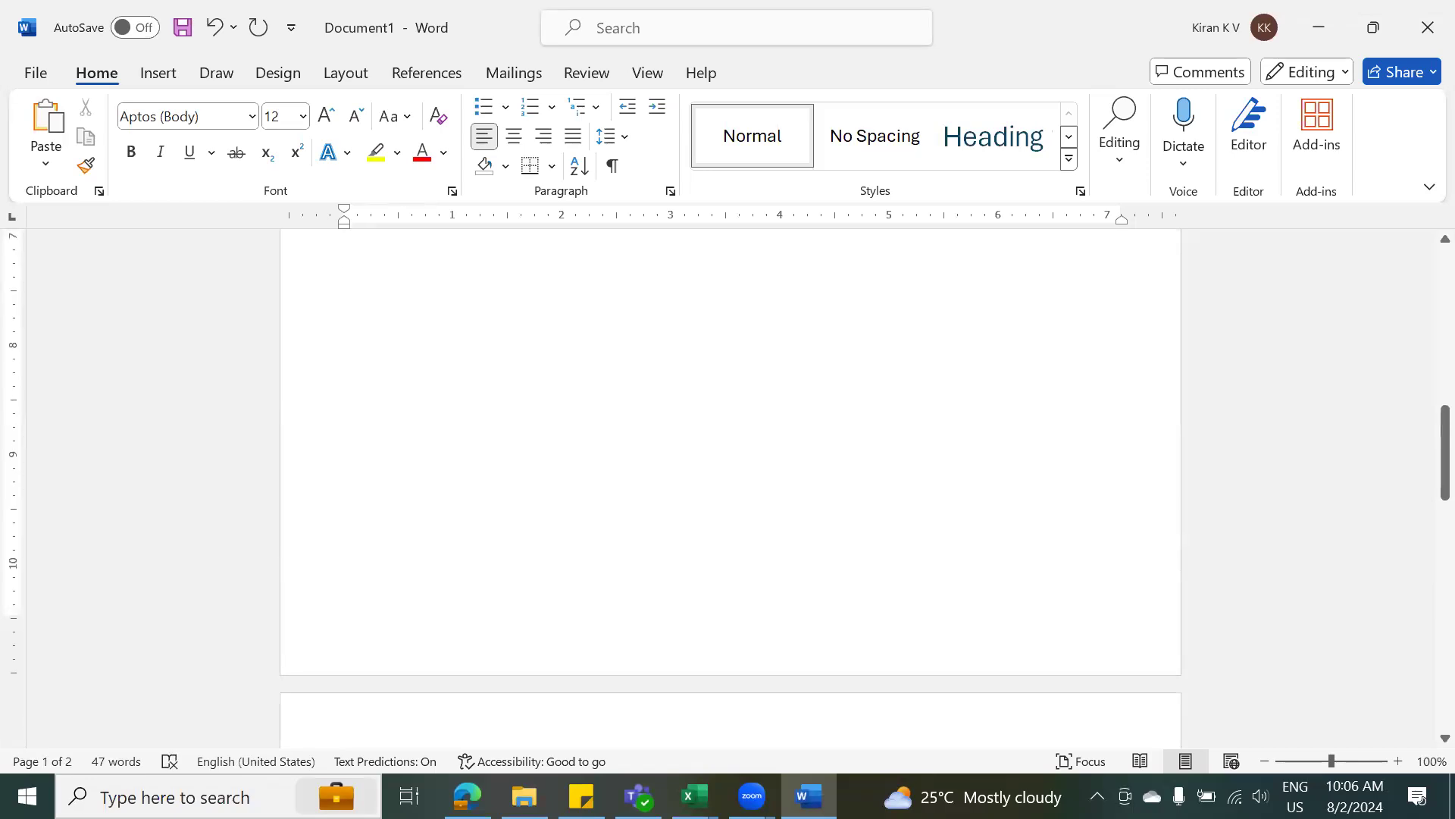
text(DBMS)
key(Return)
text(RD)
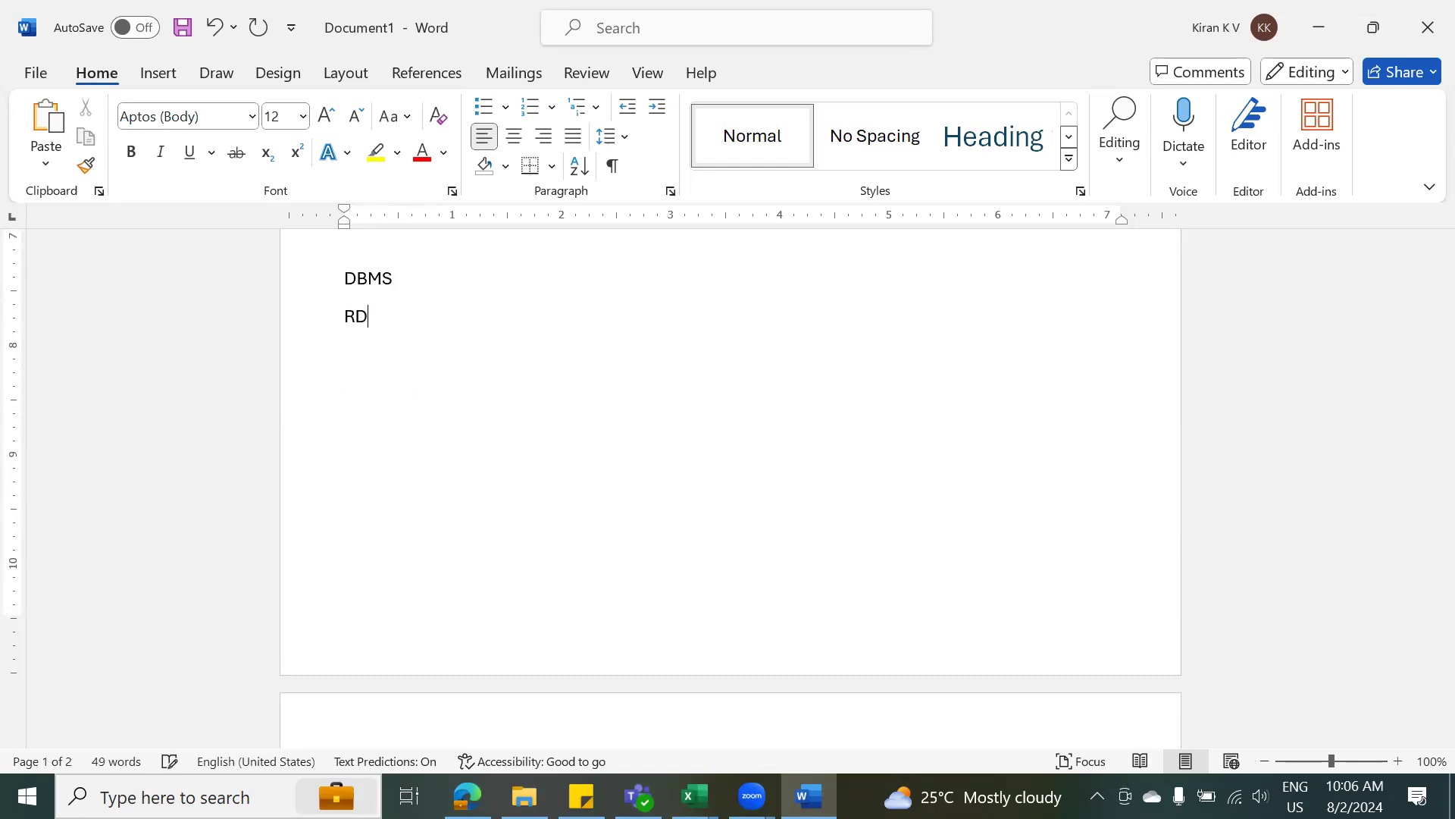
text(BMS)
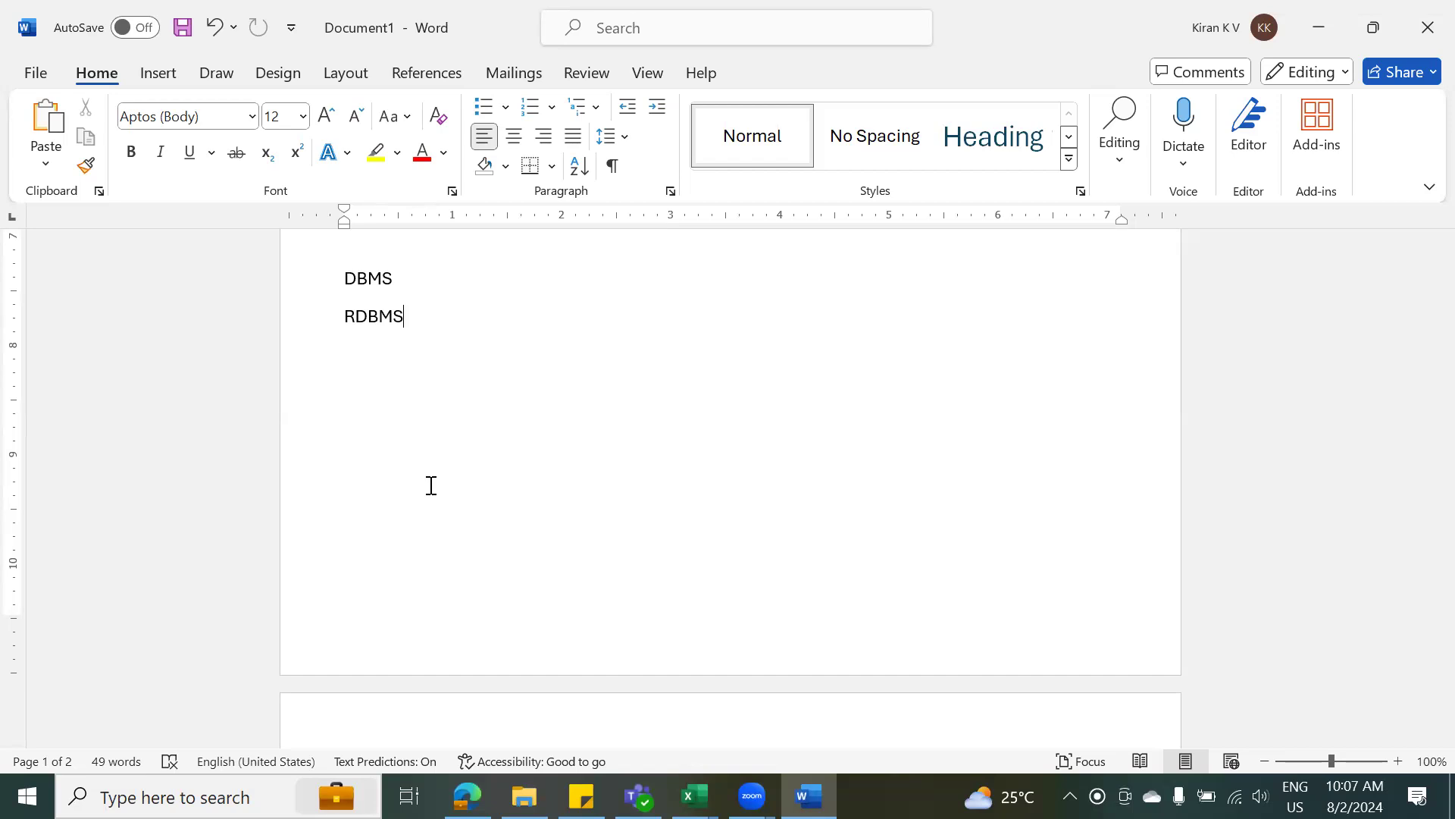
View the Emp Data sheet of the employee workbook in Excel, and return to the Word notes.
scroll(430, 486, up, 3)
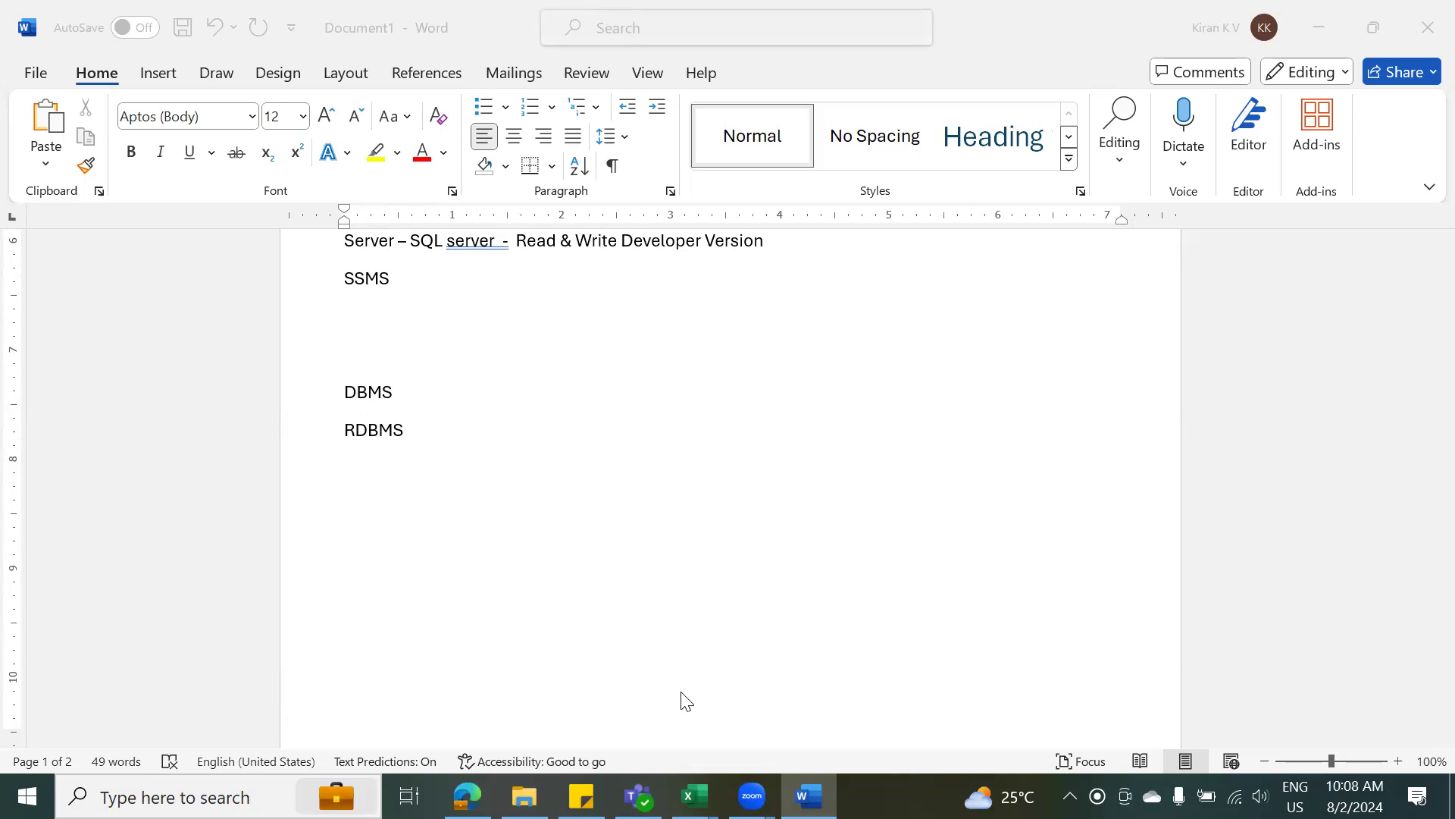
mouse_move(694, 796)
click(559, 650)
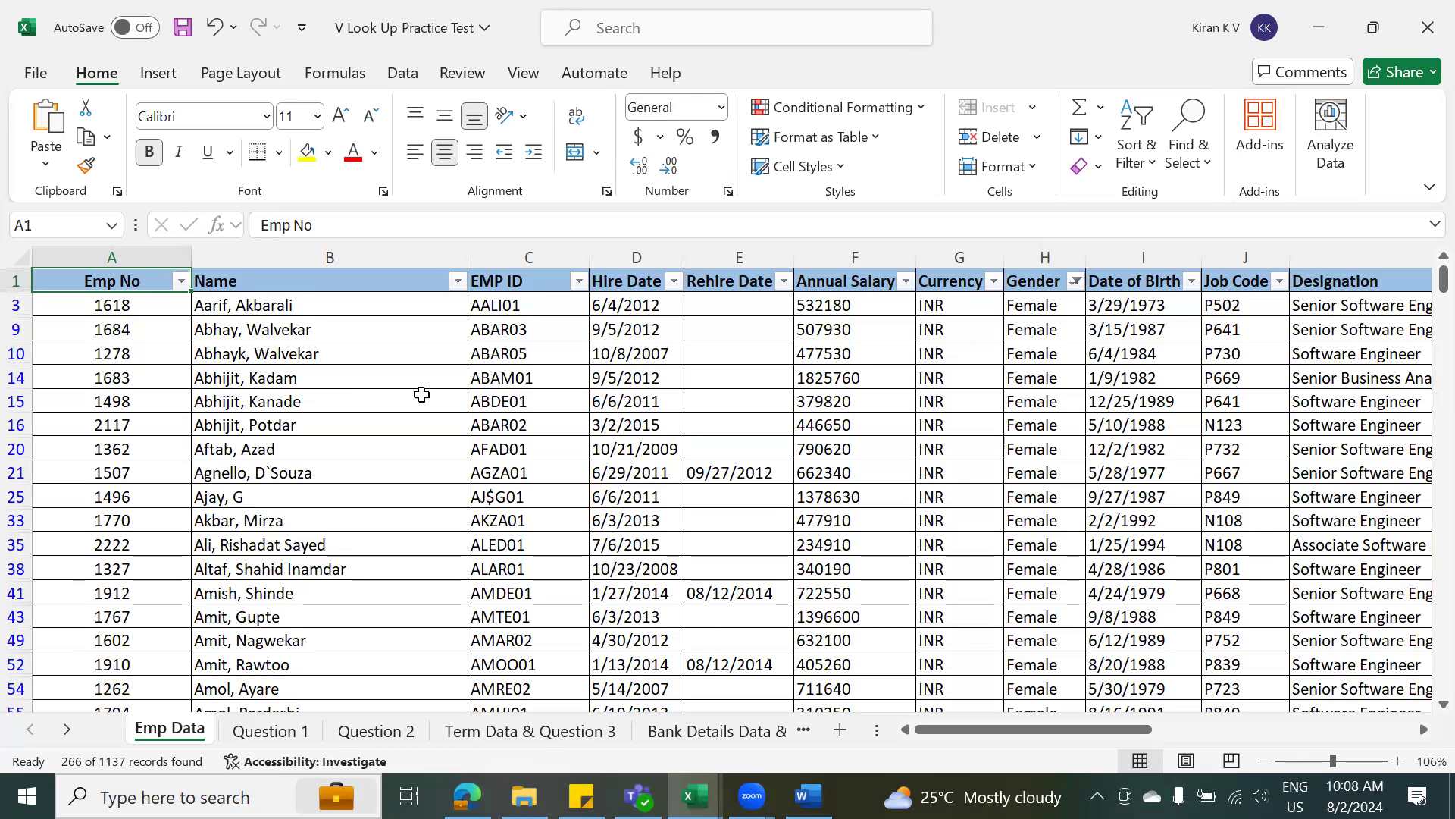
key(alt+Tab)
key(alt+Tab)
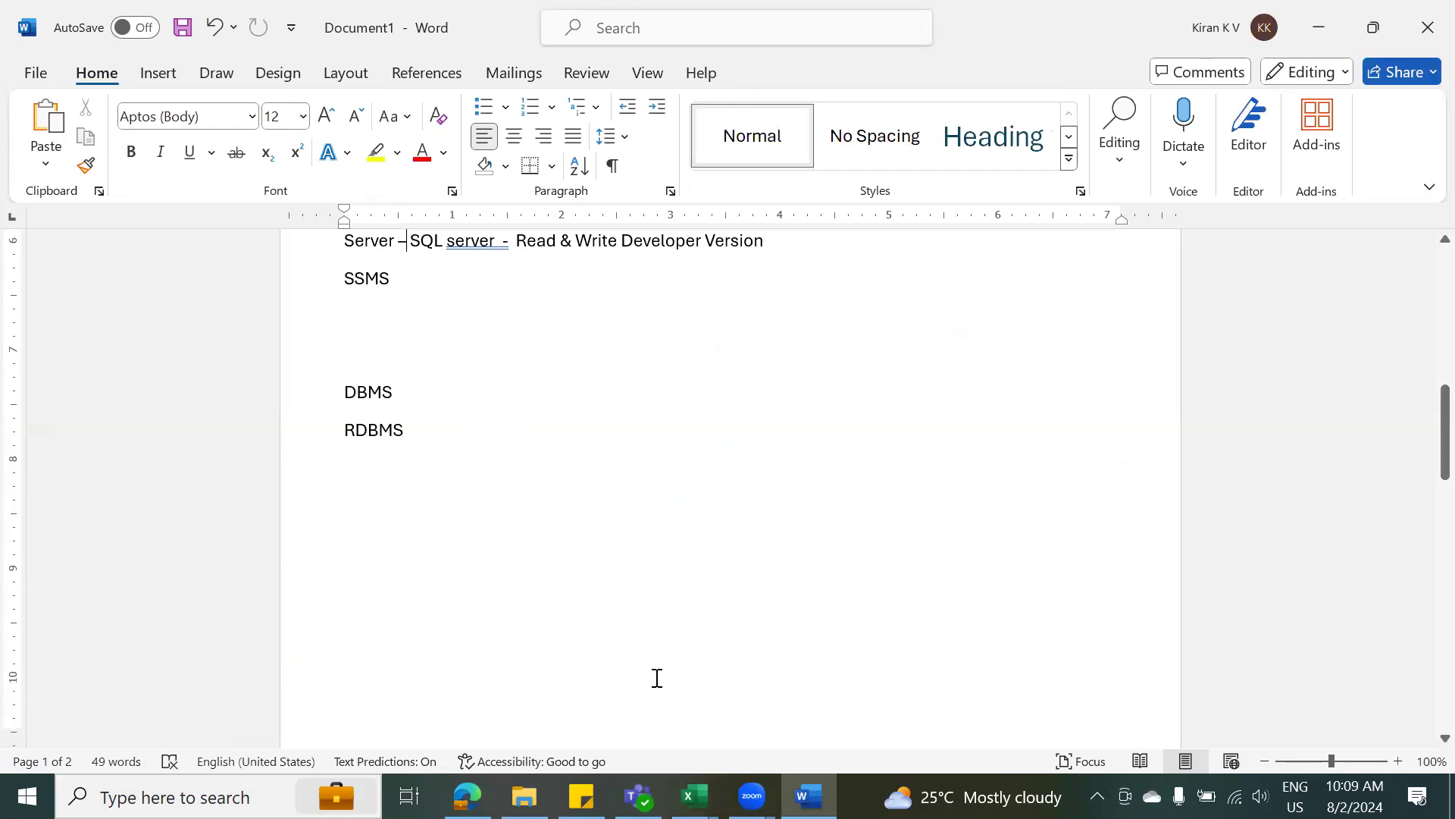
Switch to Excel and create a new blank workbook.
click(694, 796)
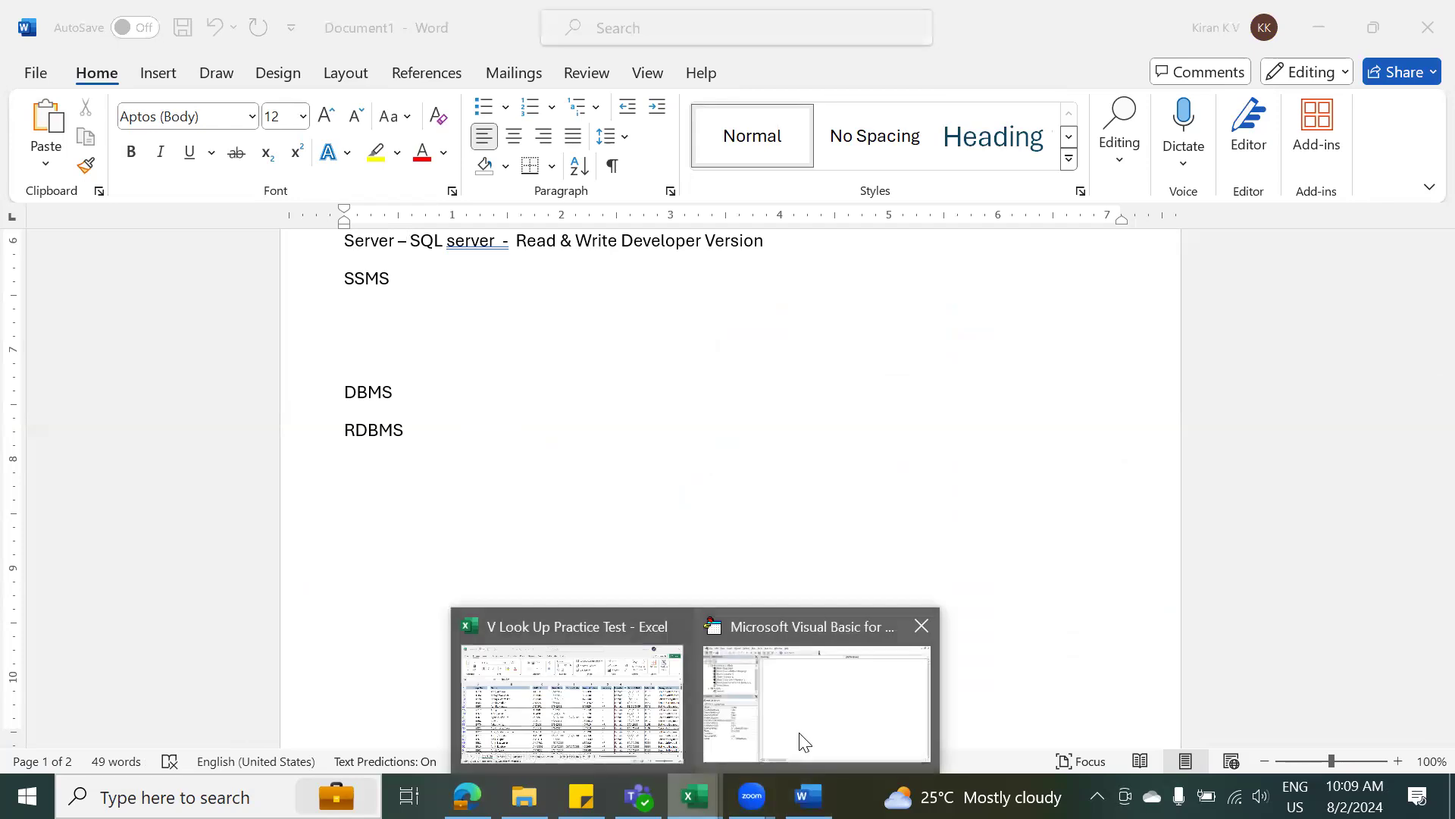
click(591, 712)
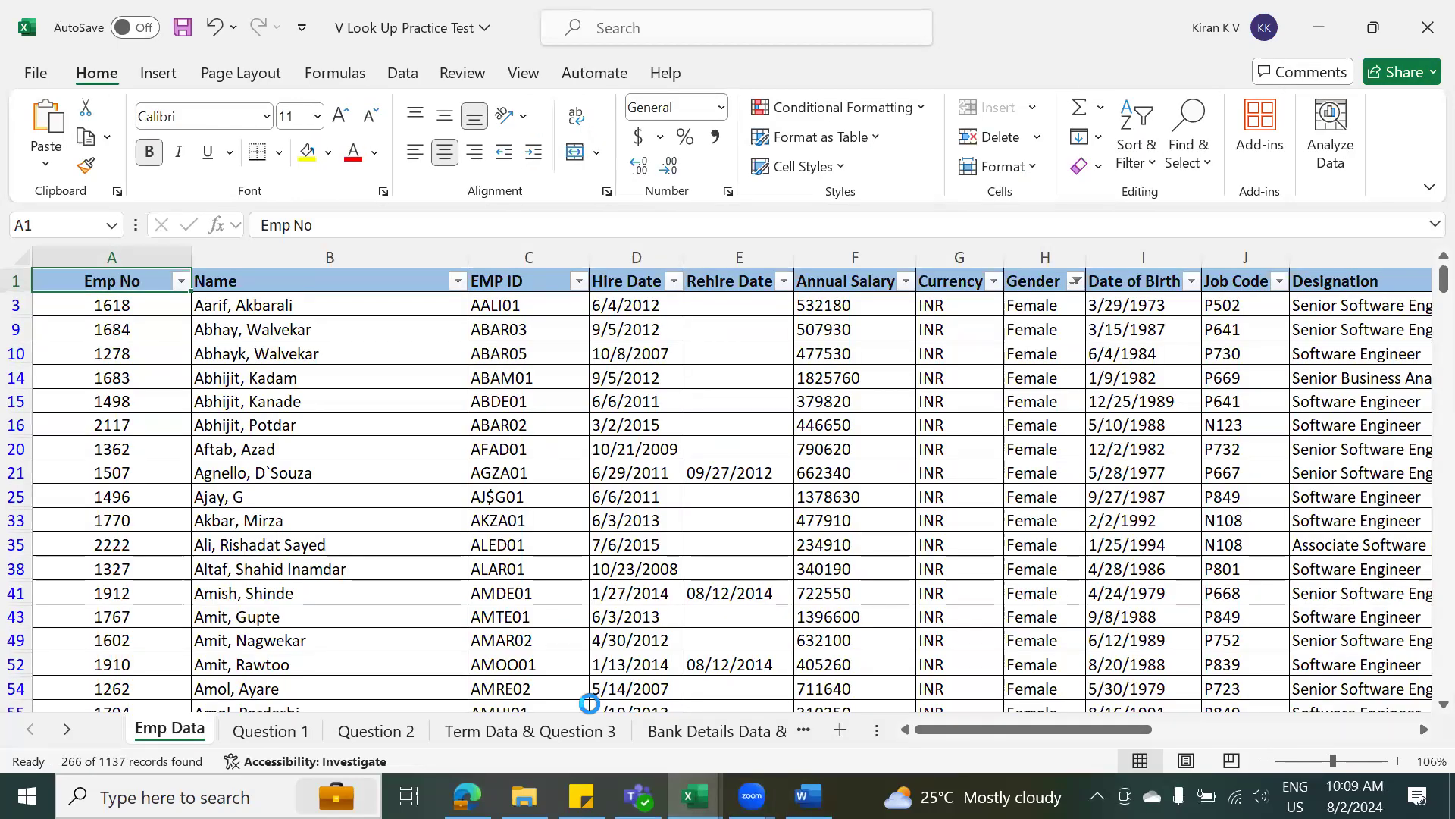
key(ctrl+n)
Enter the headers "Name" in cell B2 and "Address" in cell C2 of the blank workbook.
click(241, 319)
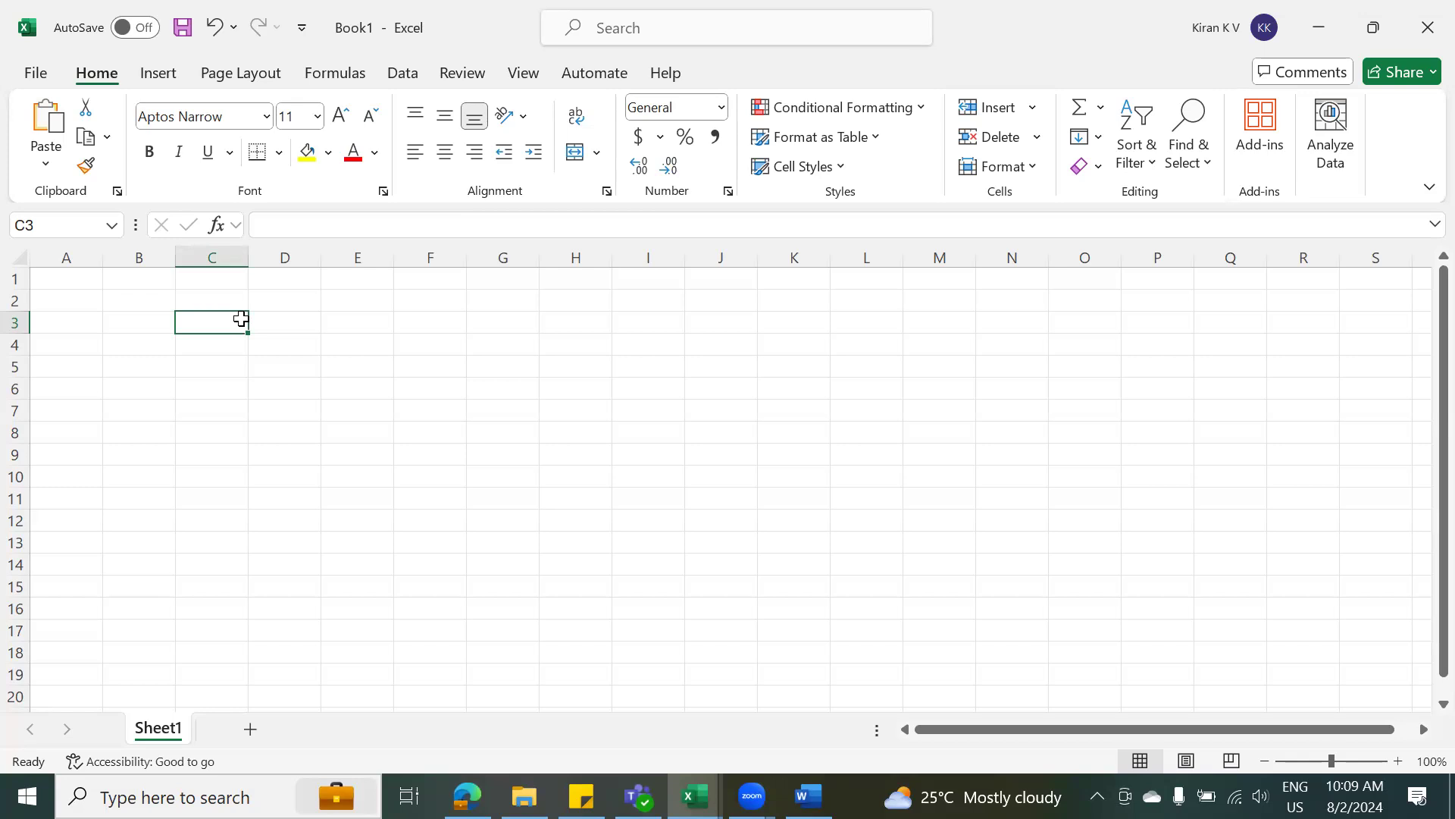
key(Up)
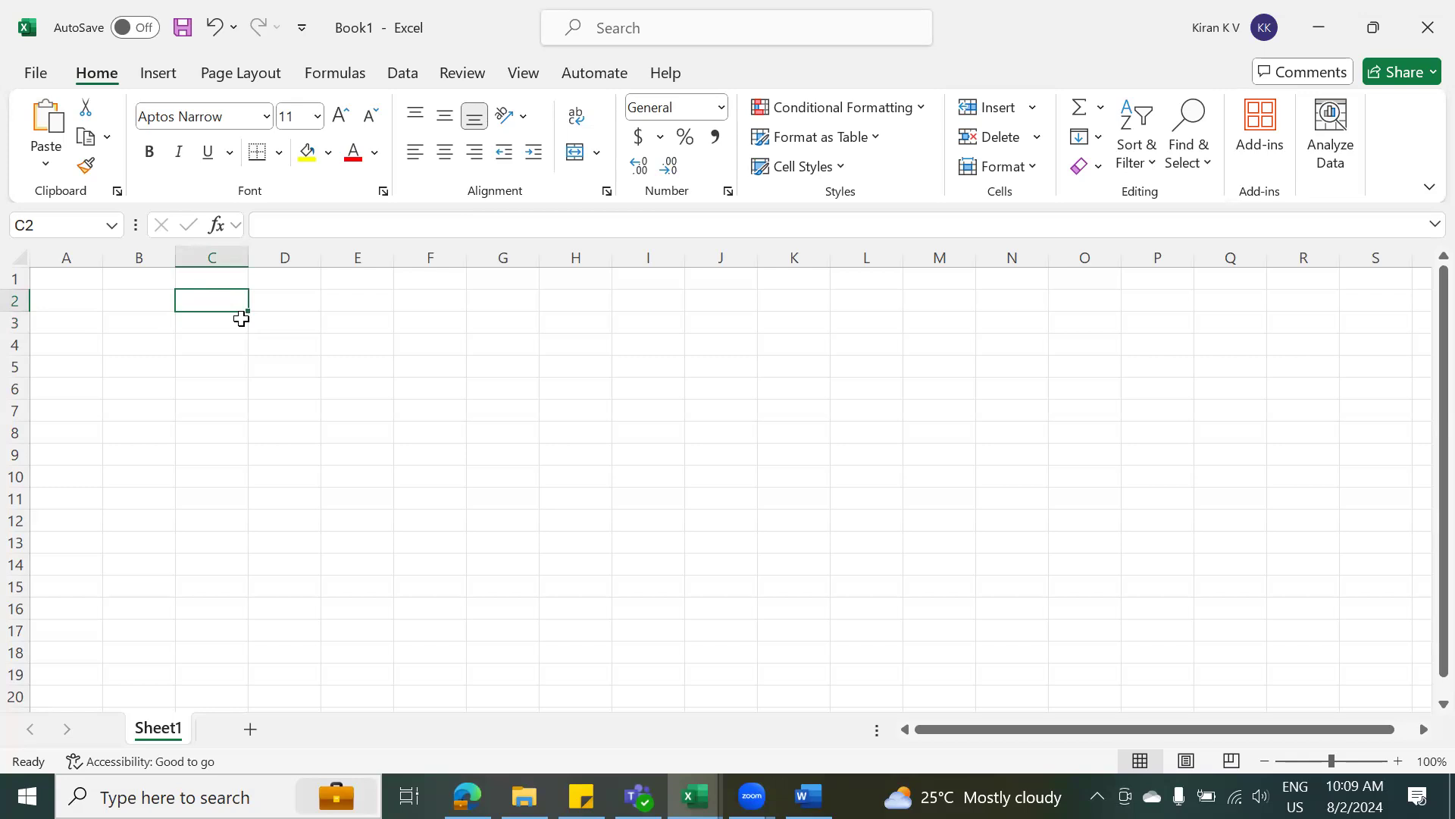
key(Left)
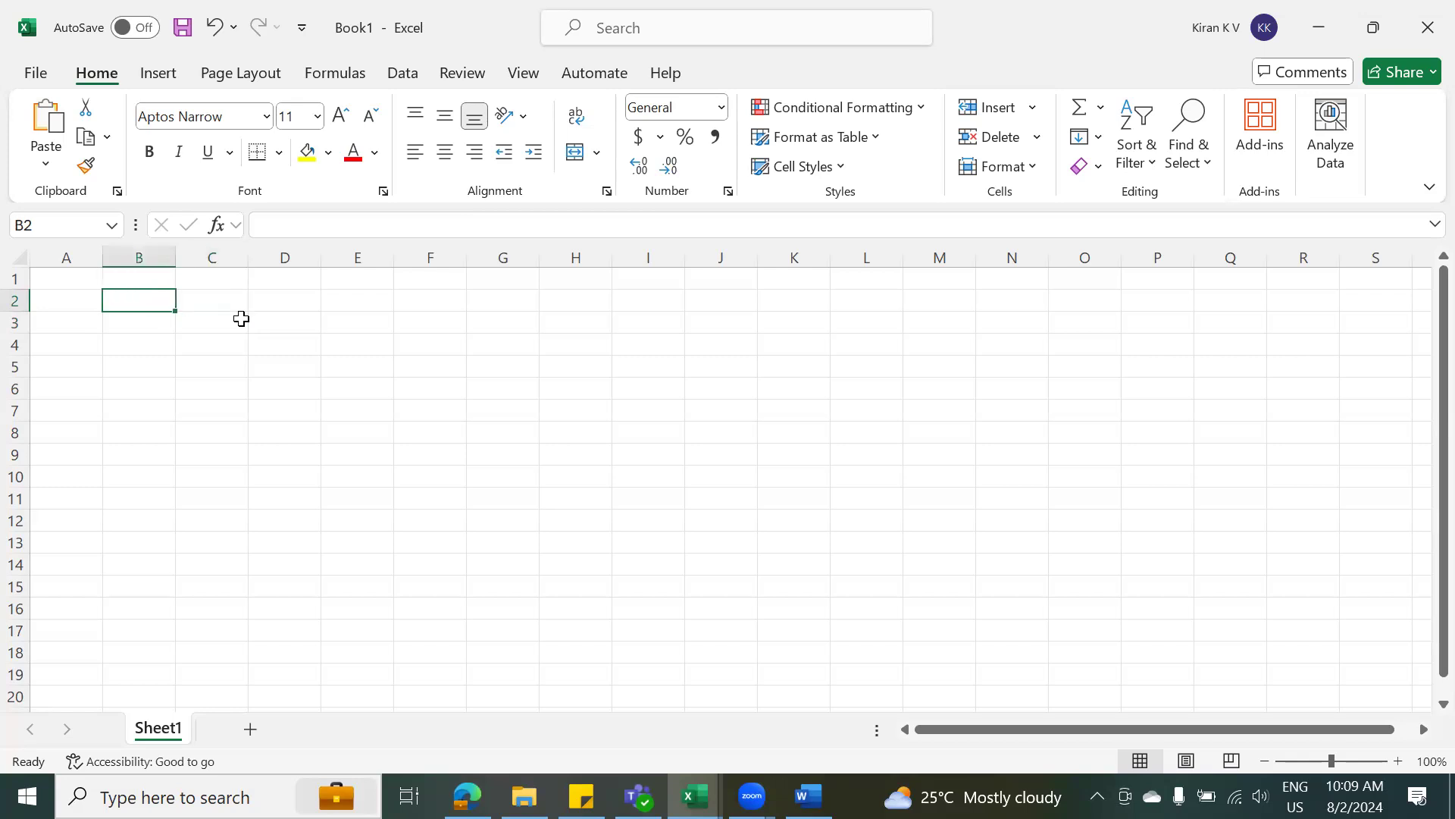
text(Name)
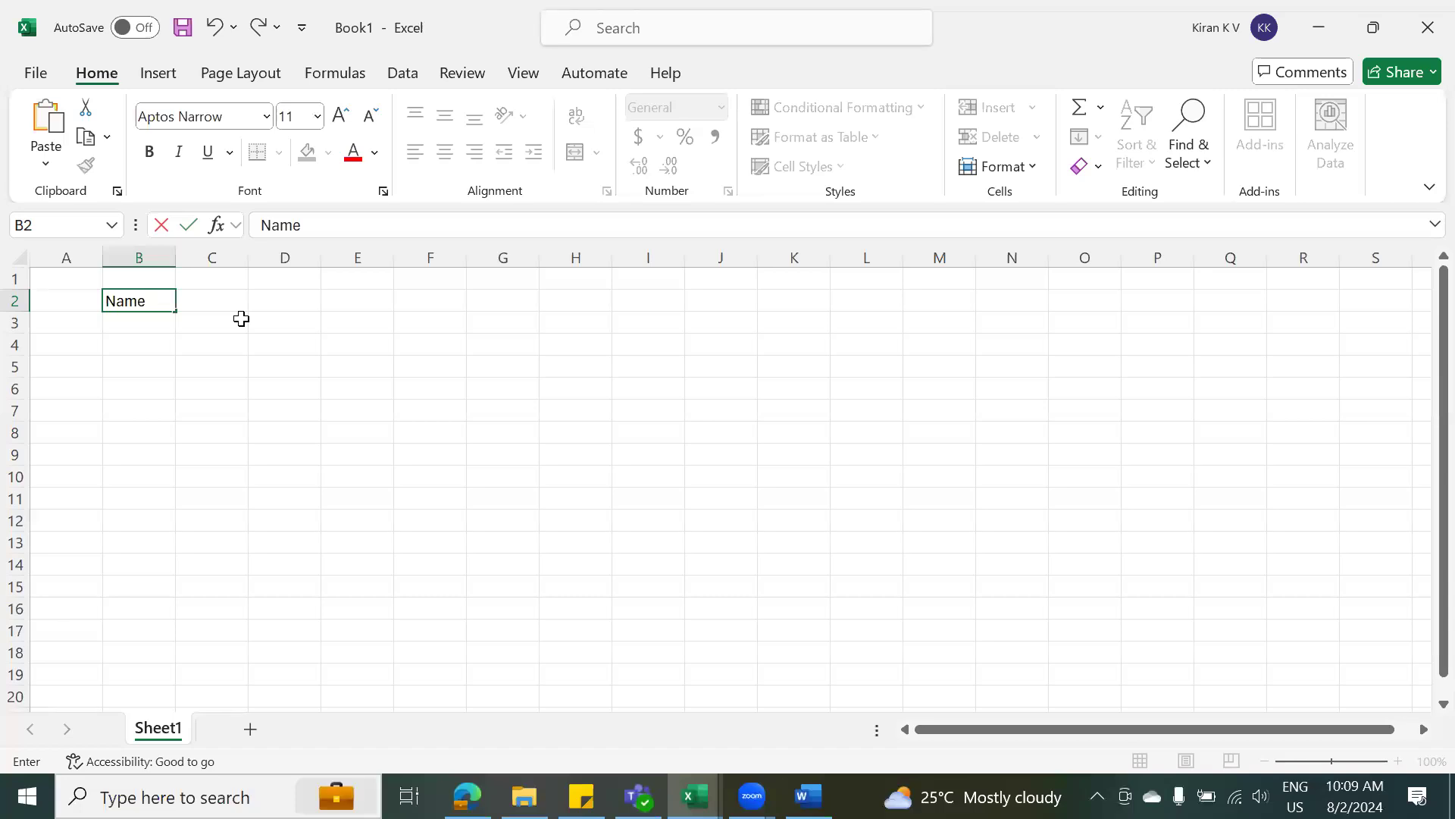
key(Tab)
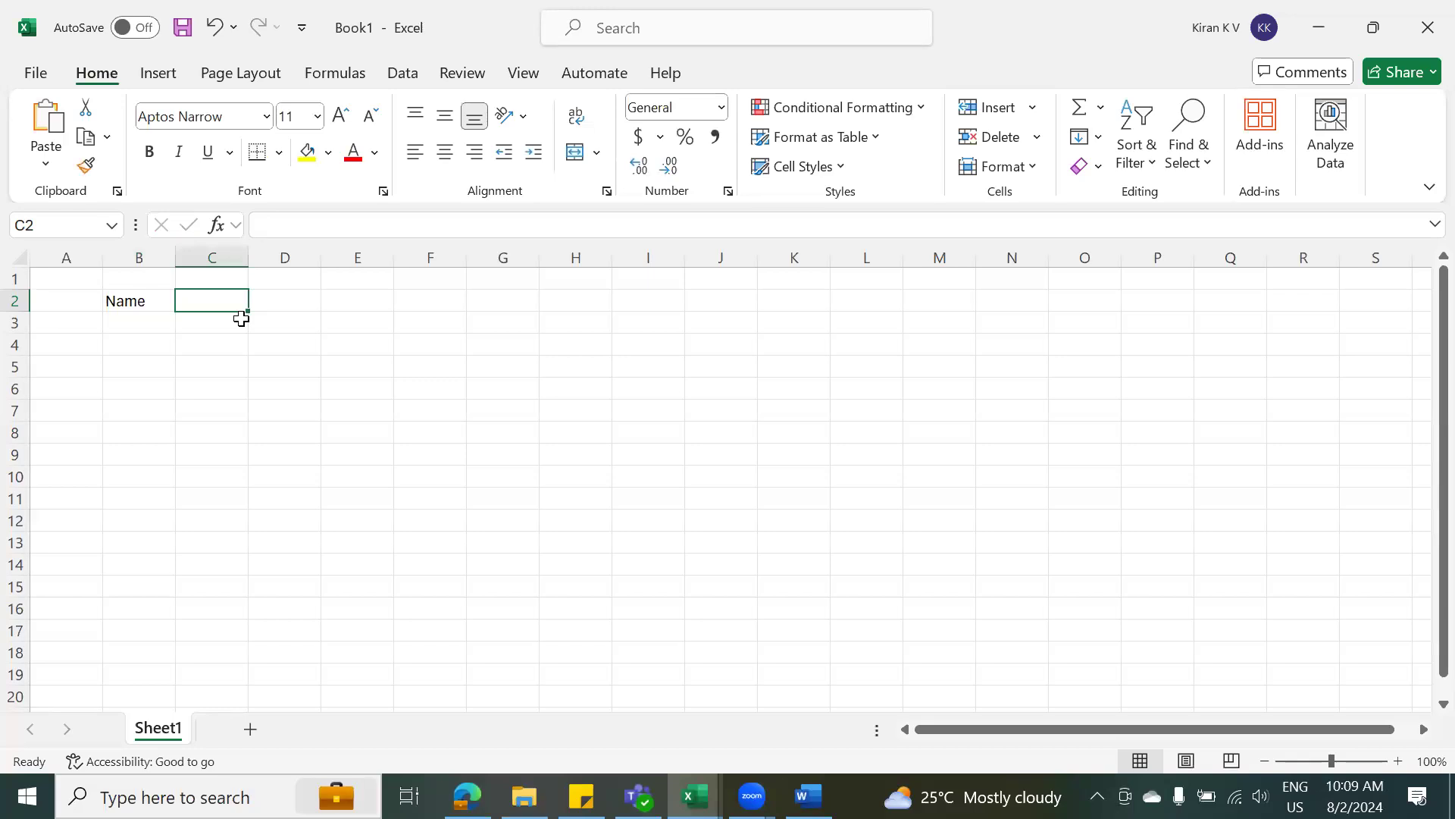
text(Address)
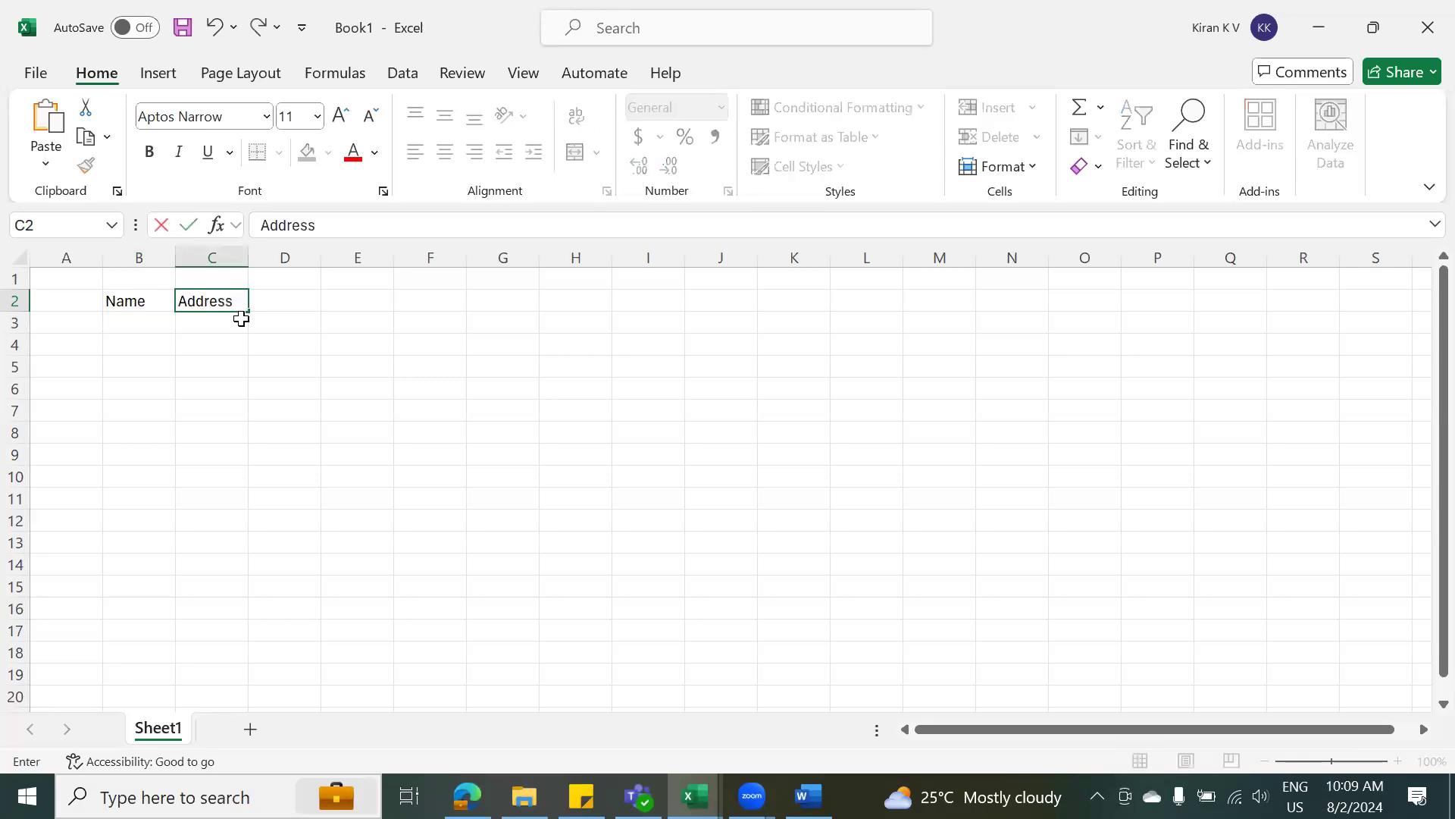
key(Tab)
Add the headers "Mobile num" in D2 and "mail id" in E2 beside the Address header.
text(cald)
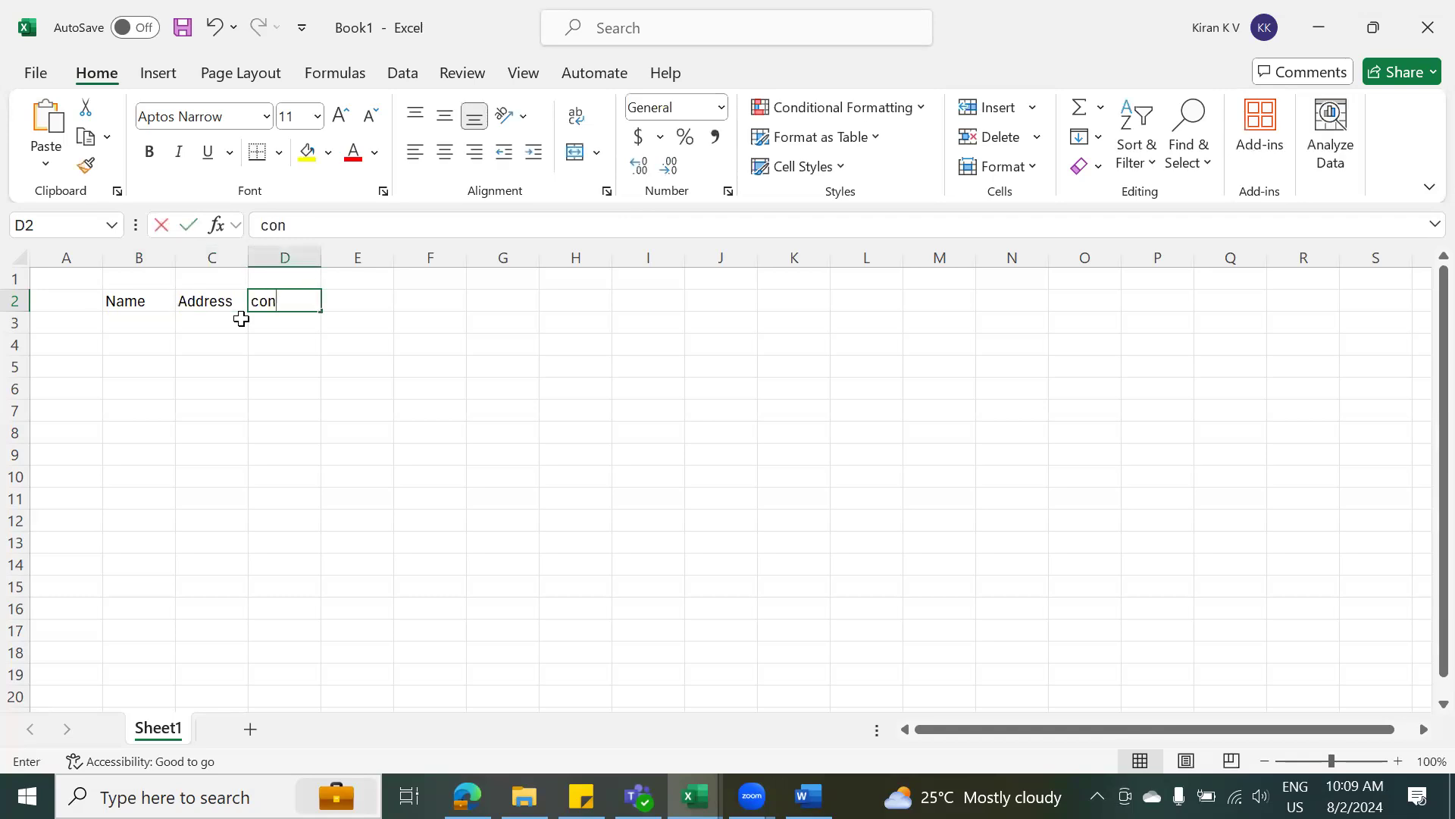
key(BackSpace)
key(BackSpace)
key(BackSpace)
key(BackSpace)
text(Mob)
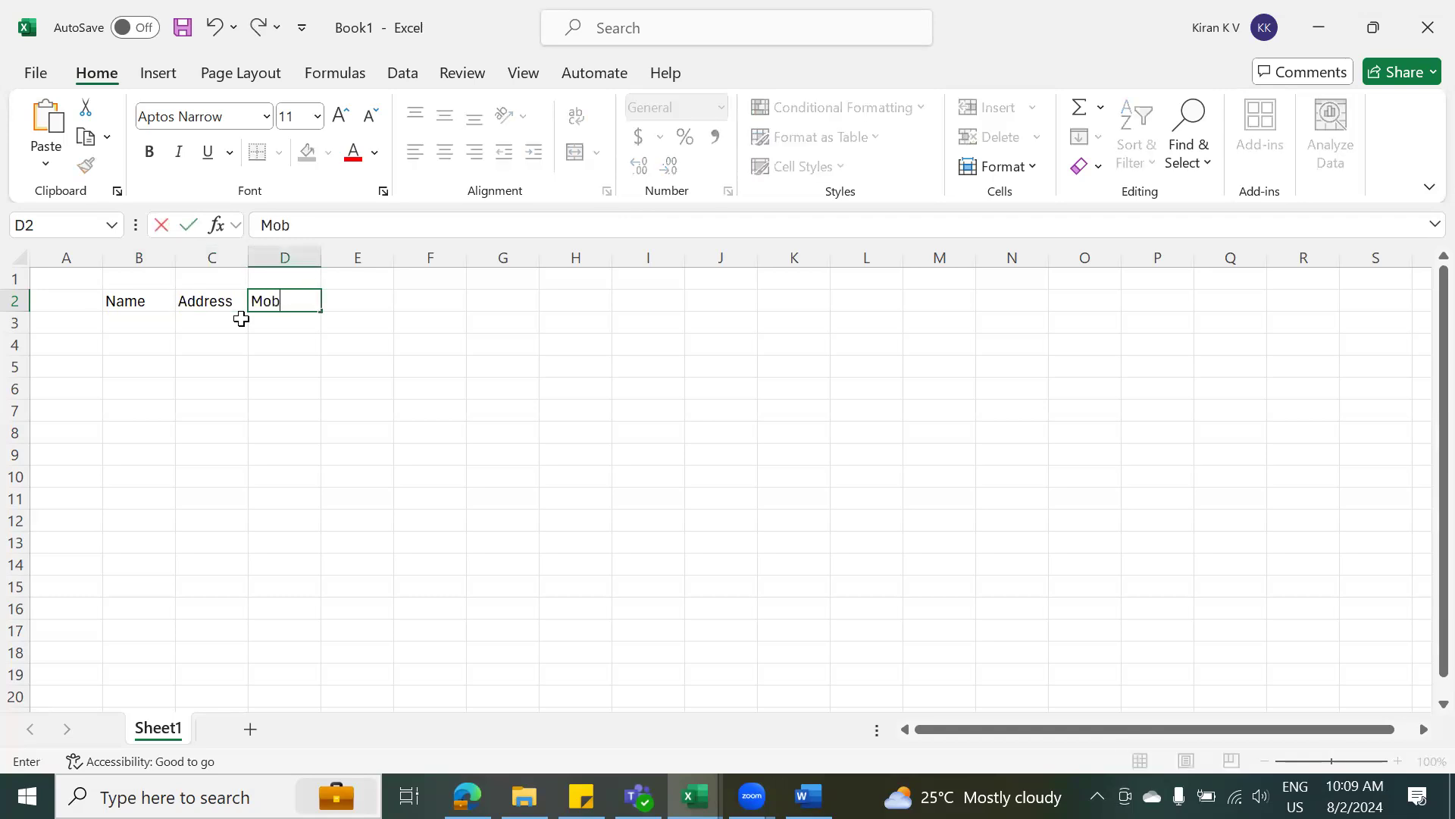
text(ile num)
key(Tab)
text(mail)
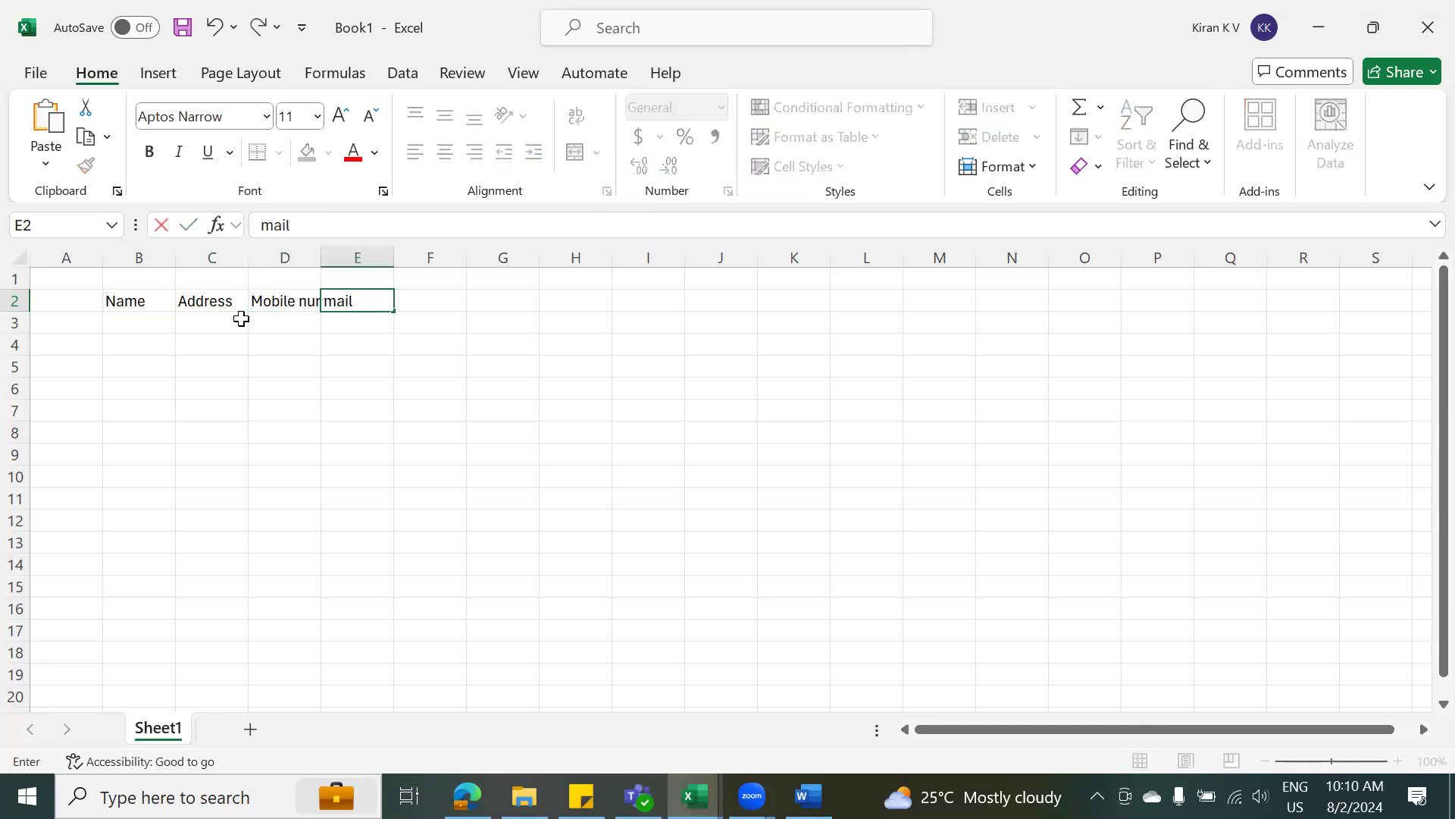
text( id)
key(Return)
key(Up)
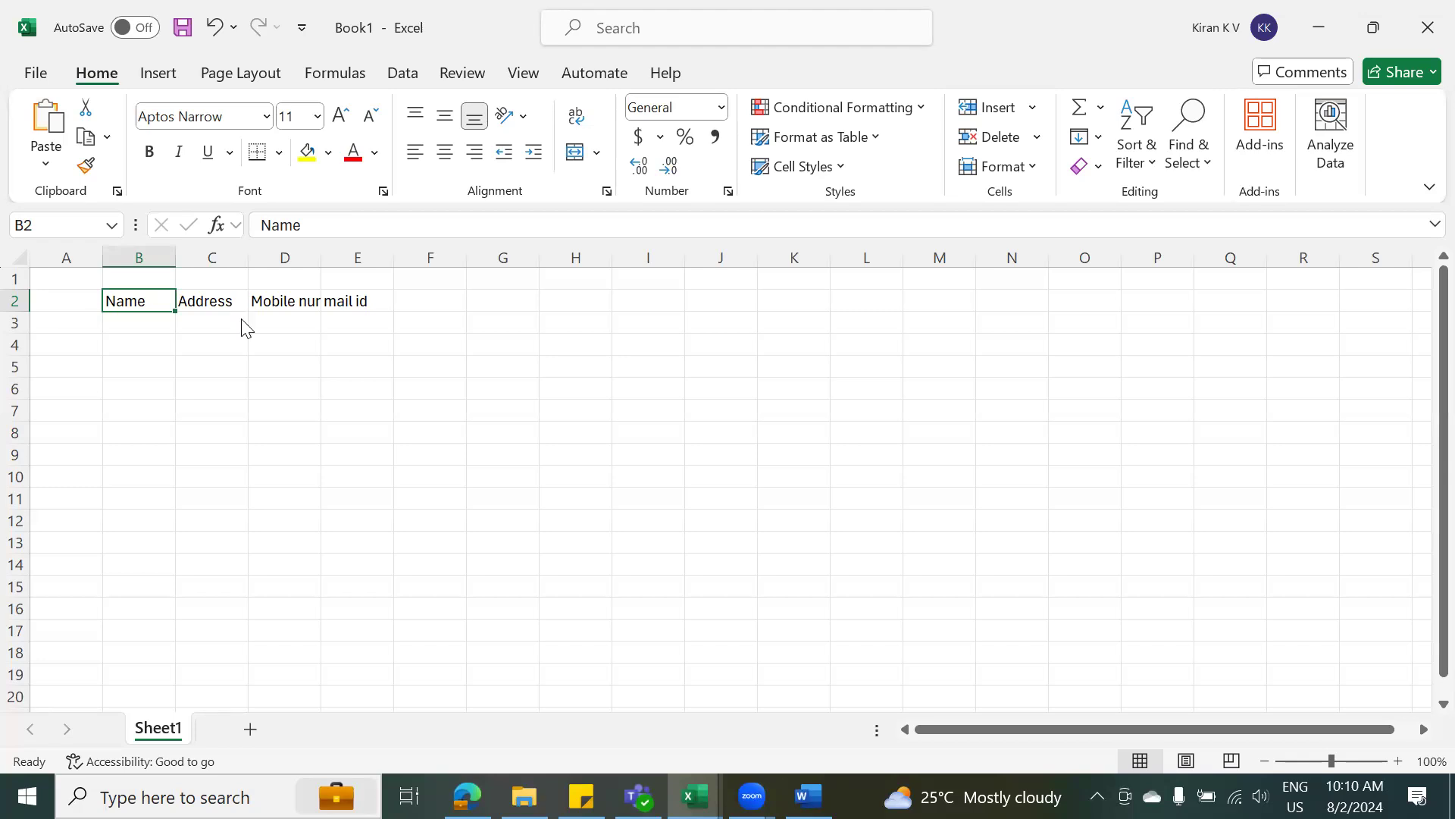
Return to the Word notes and add the line "Customer ID" below RDBMS, leaving one blank line between them.
key(alt+Tab)
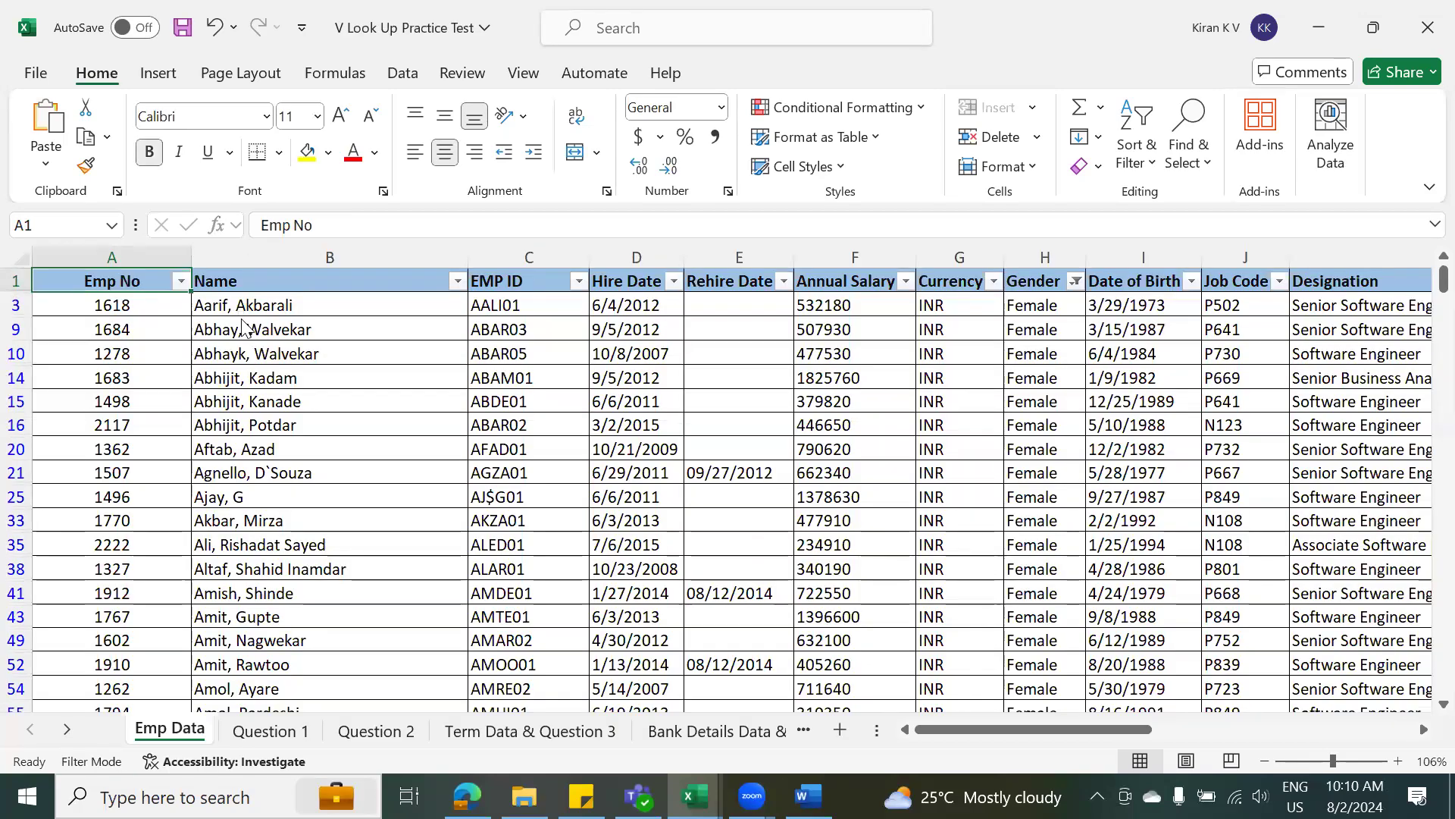
key(alt+Tab)
key(Tab)
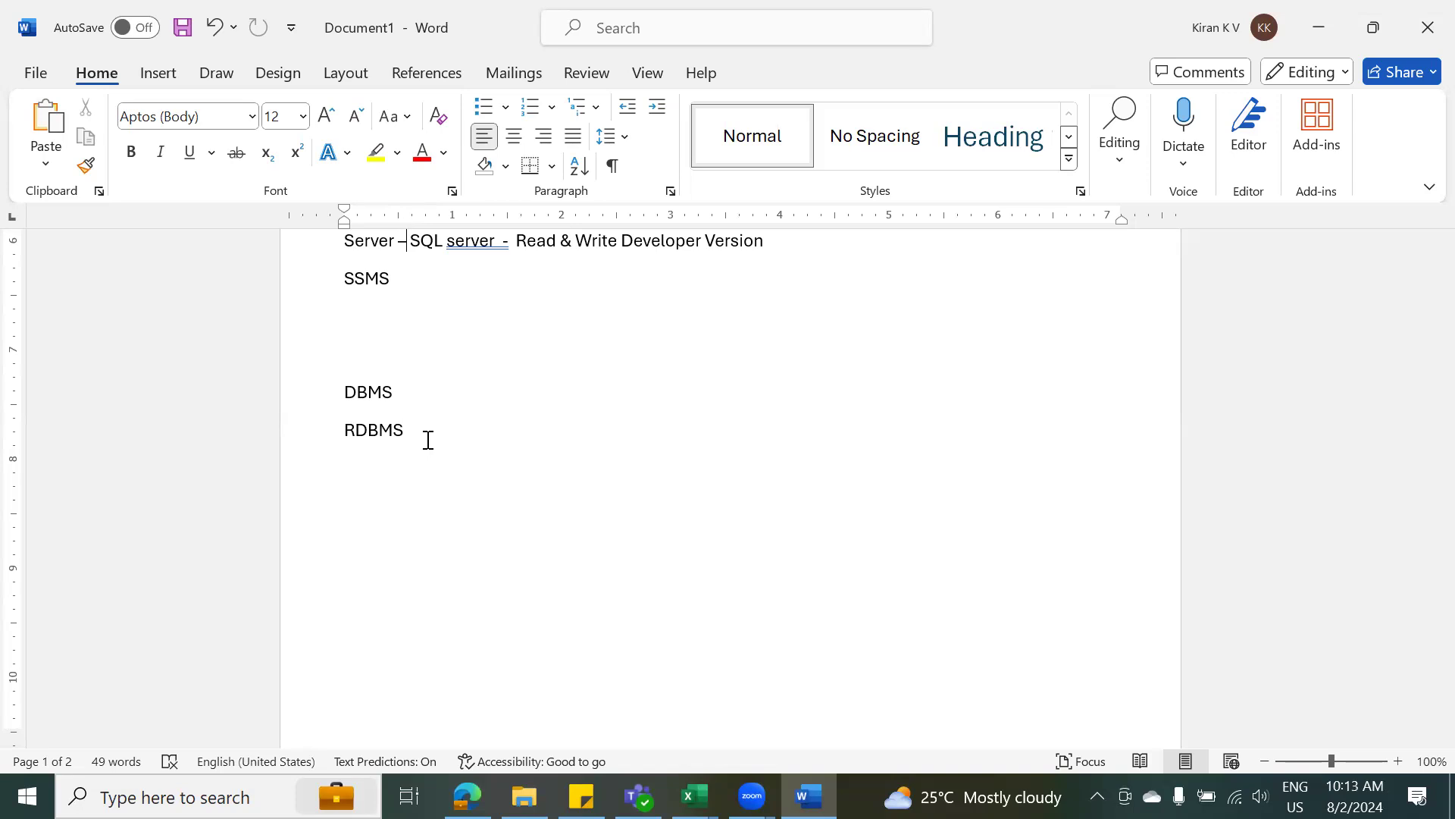
key(Return)
key(Return)
text(Customer ID)
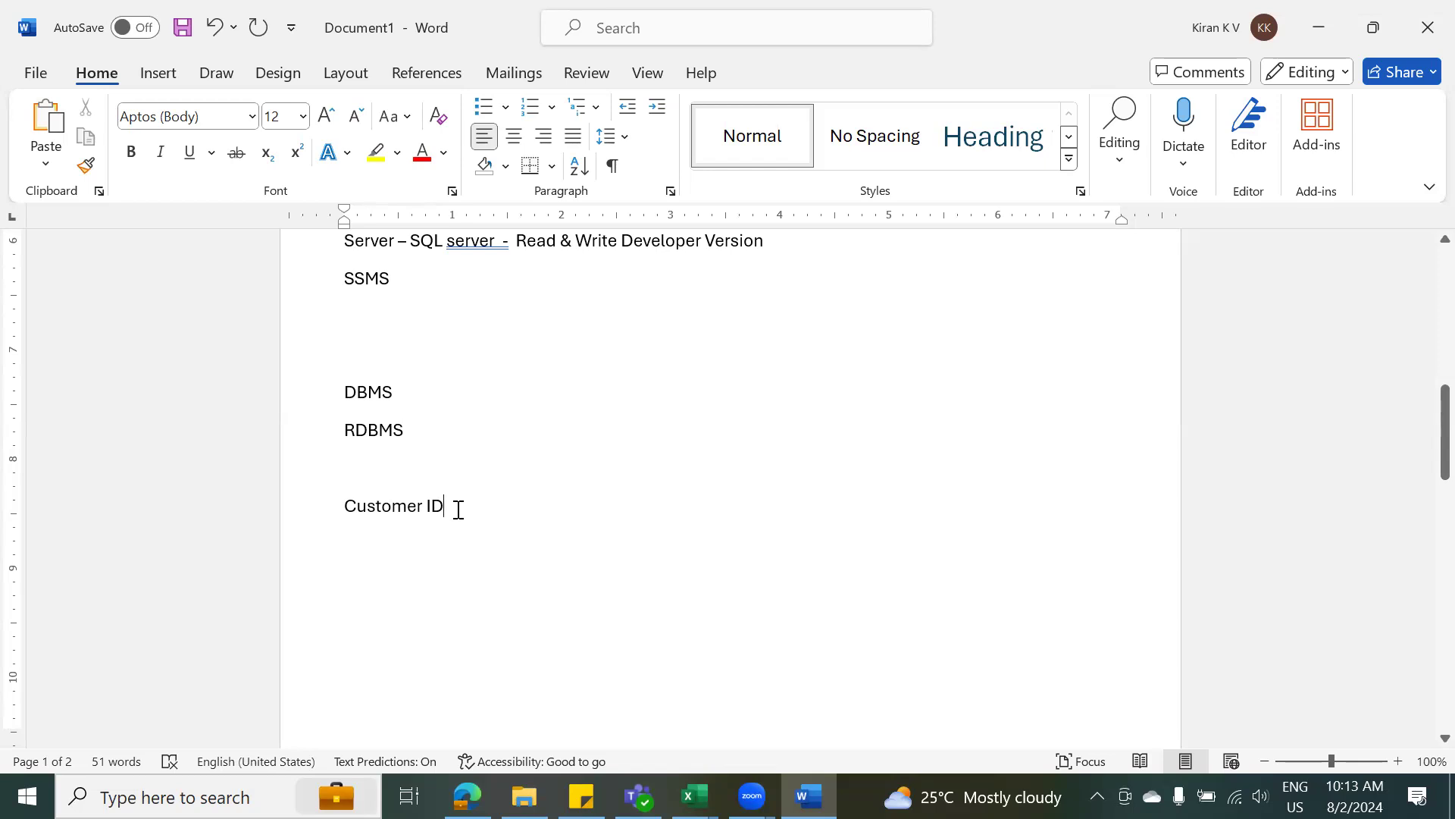
Insert the lines "OLTP" and "OLAP DW" between RDBMS and Customer ID, with a blank line between entries.
click(421, 429)
key(Return)
key(Return)
text(OLTP)
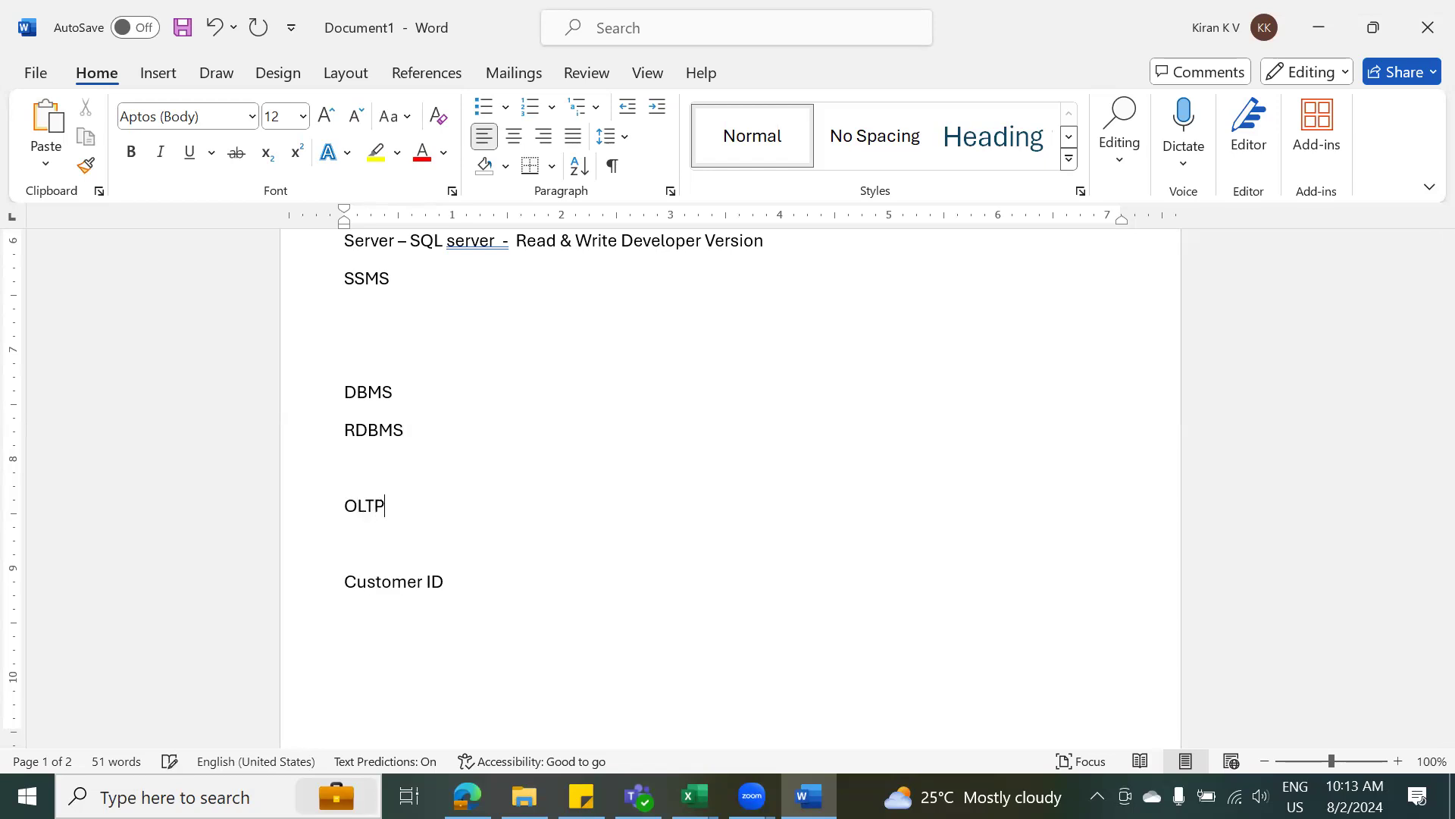
key(Return)
key(Return)
text(OLAP)
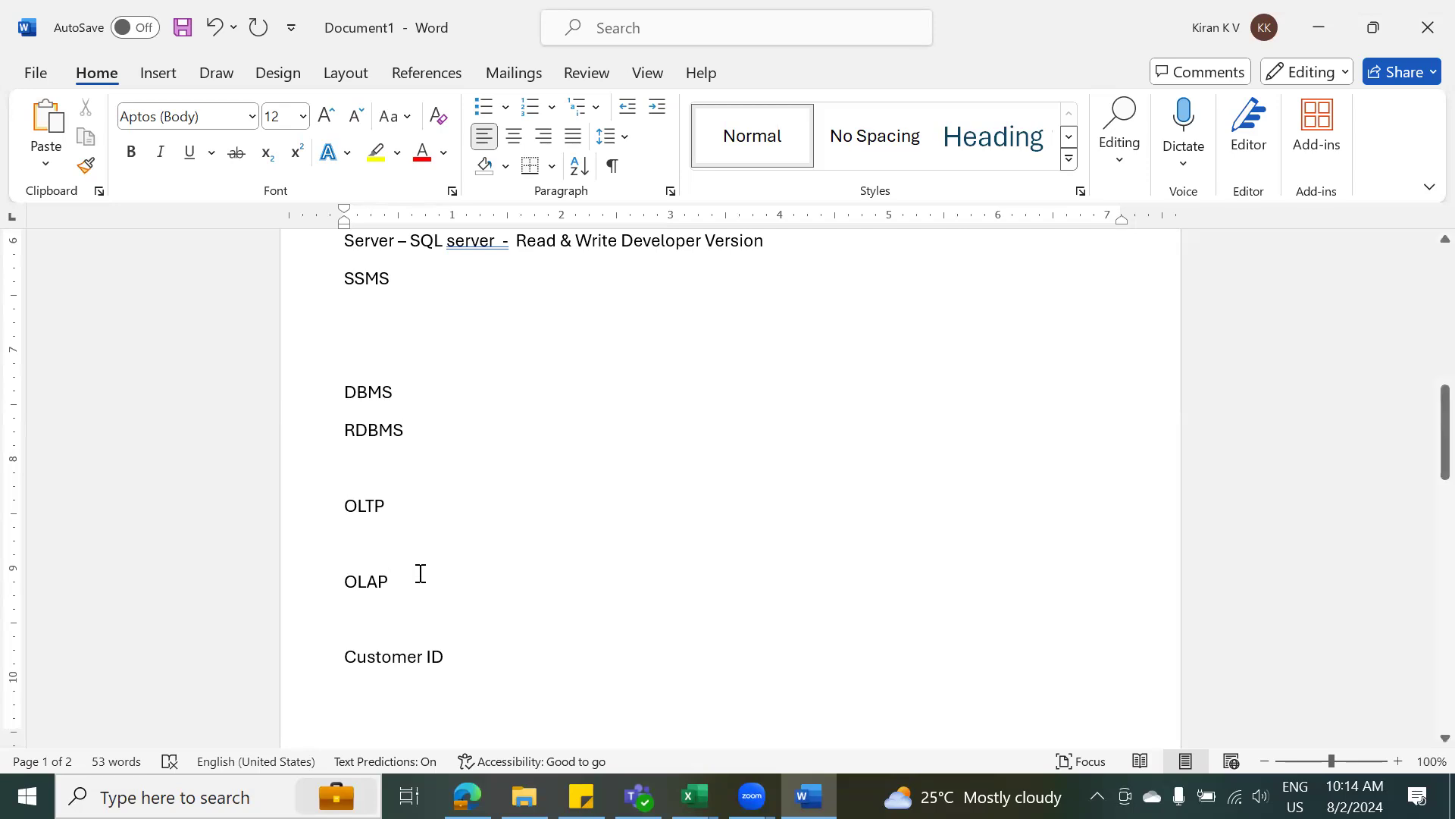
text(DW)
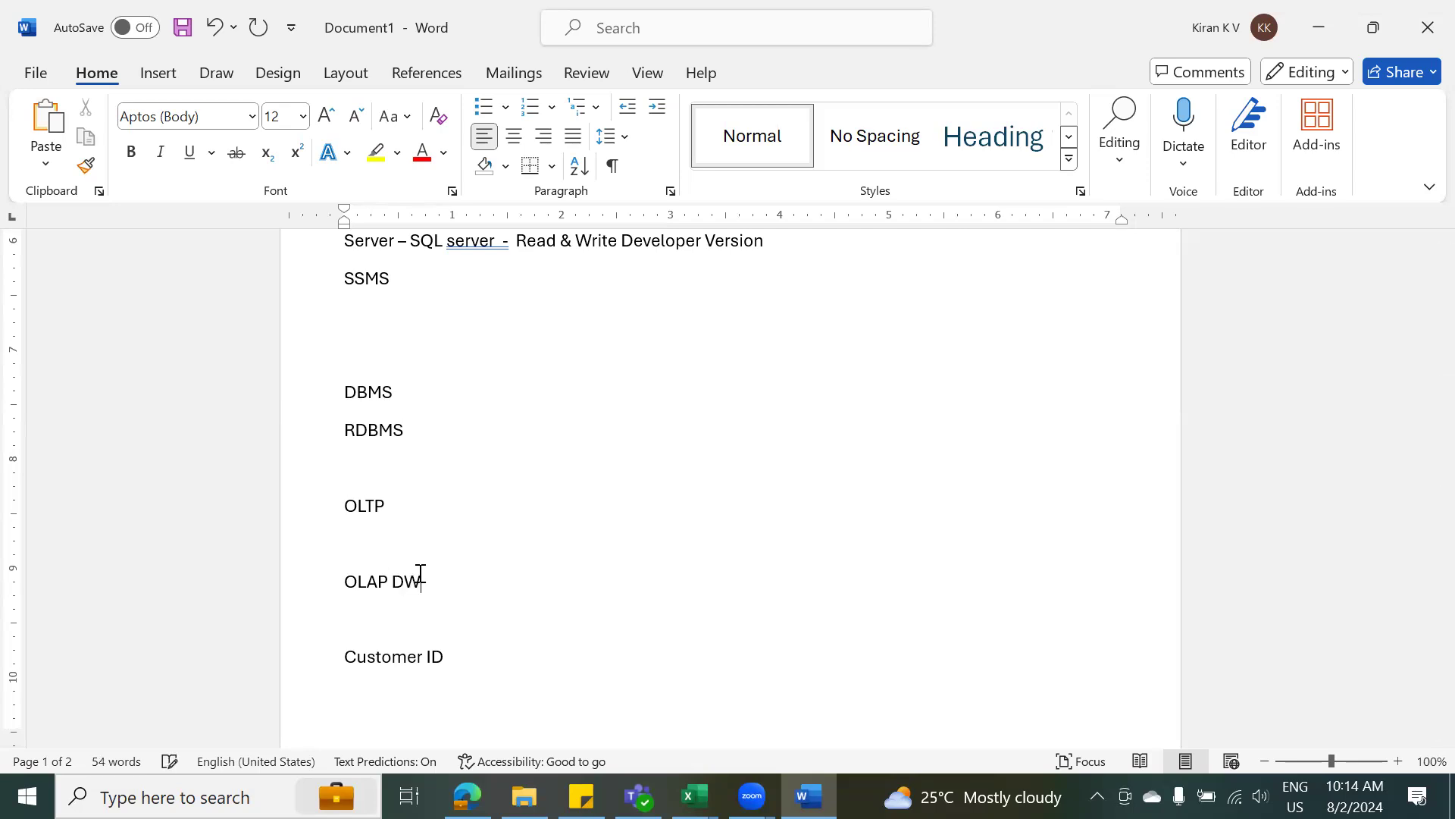
Add the text "Train Num -" on the blank line directly below SSMS.
key(Up)
key(Up)
text(Train Num  -)
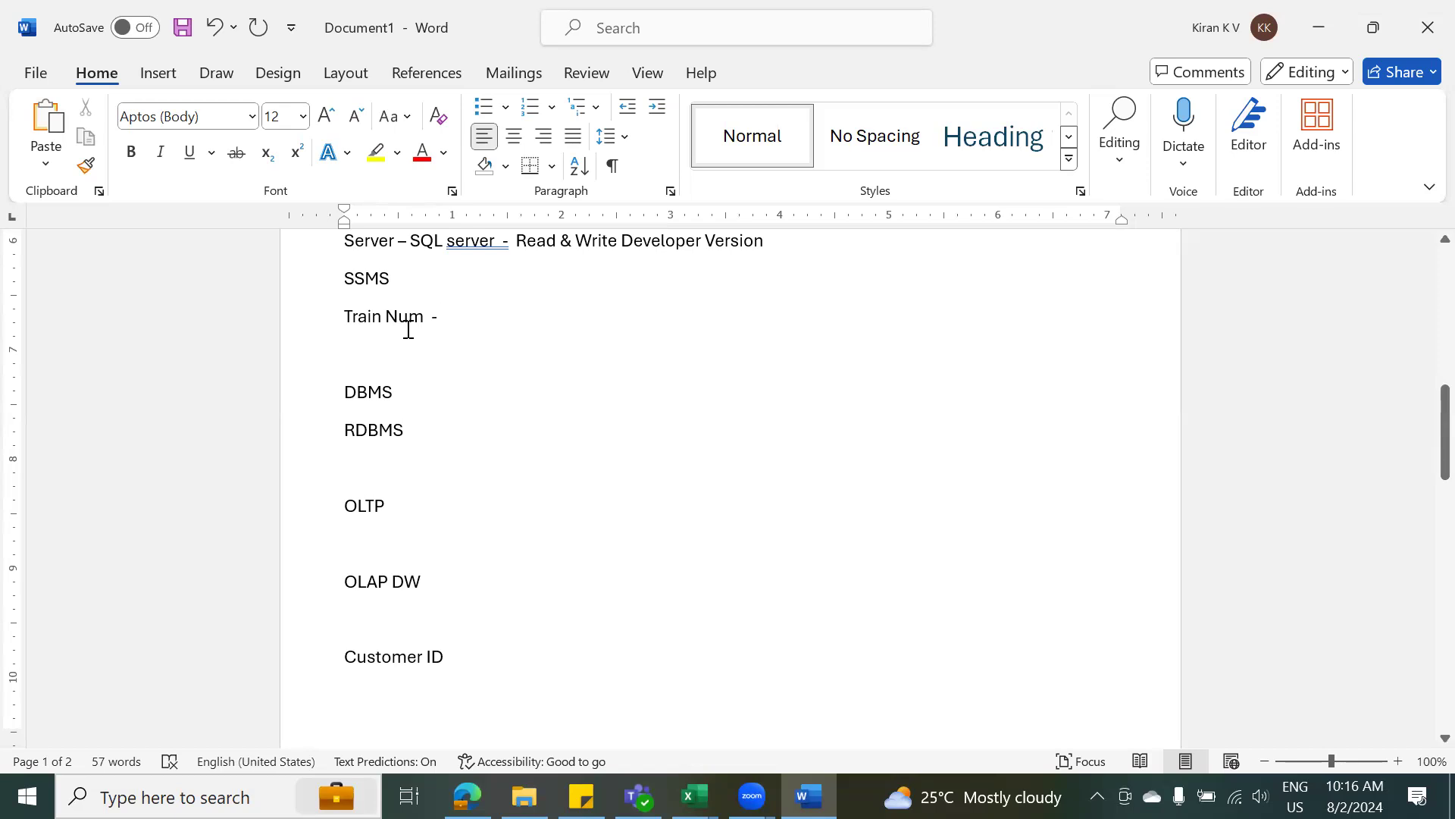
Append "- Normalization" to the OLTP line.
click(397, 504)
text(-)
text(Normalization)
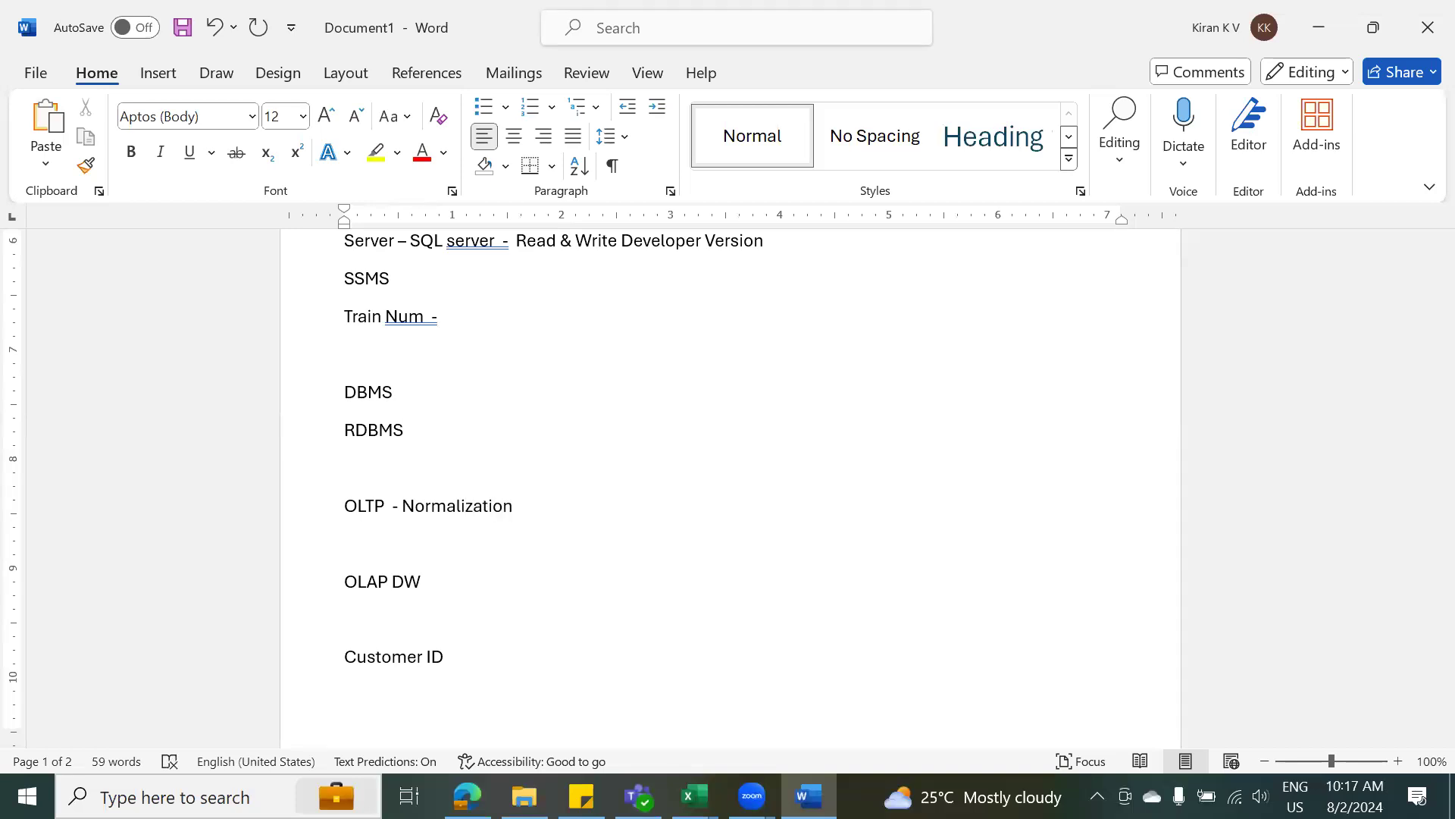
Switch to File Explorer and open the Employee Table workbook from the SQL package's Supporting Files folder.
click(525, 796)
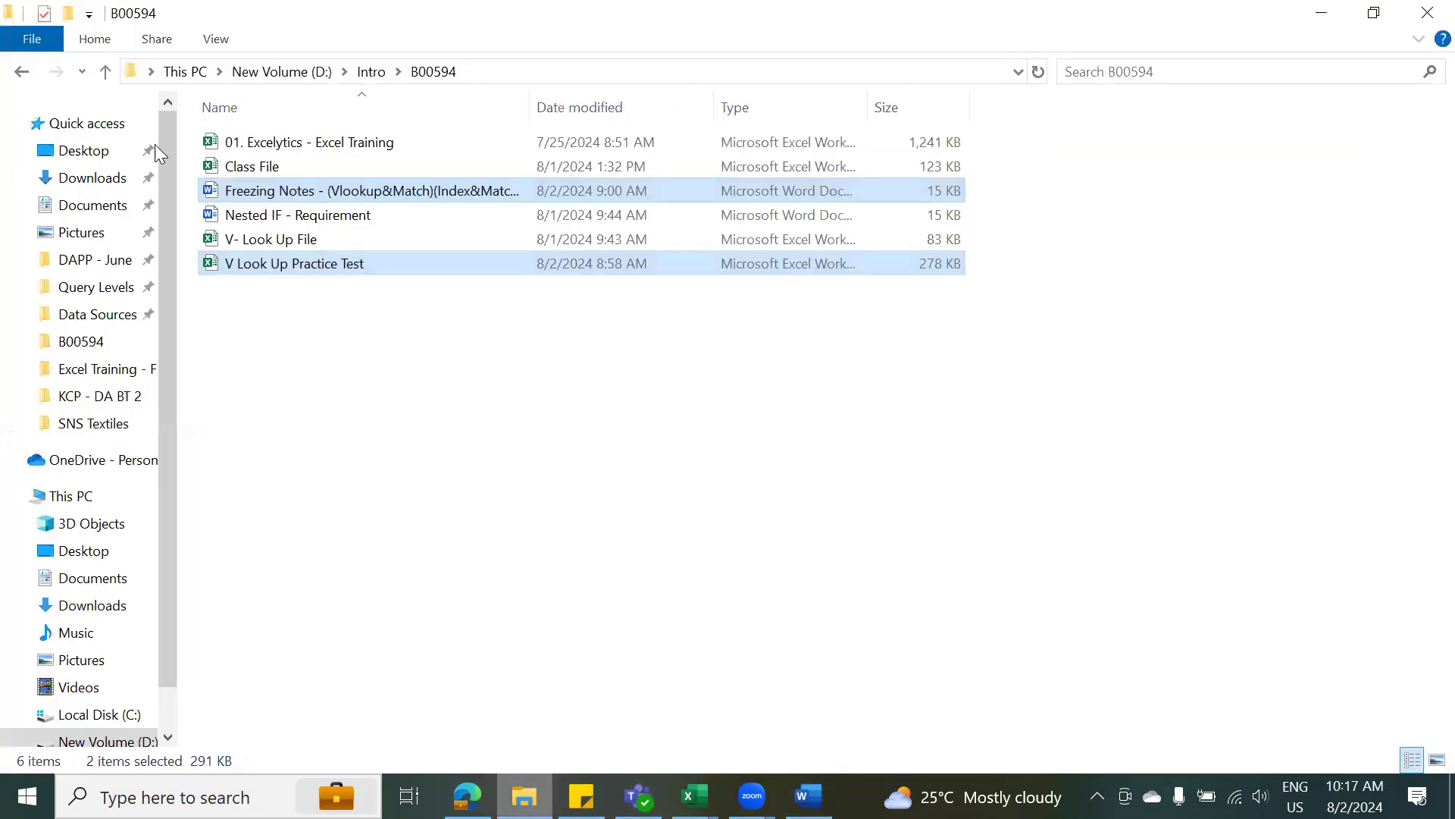
click(99, 293)
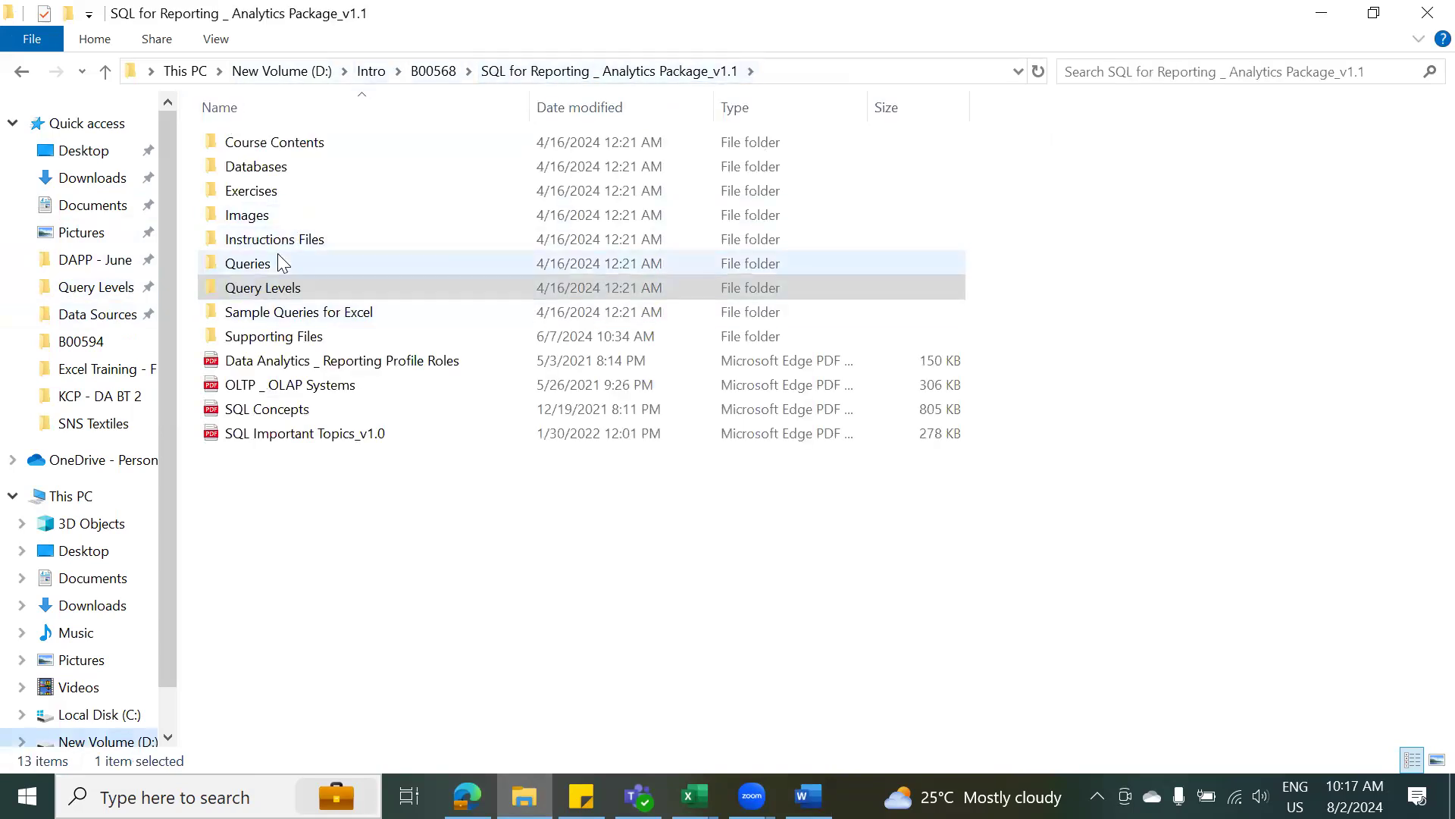
double_click(252, 336)
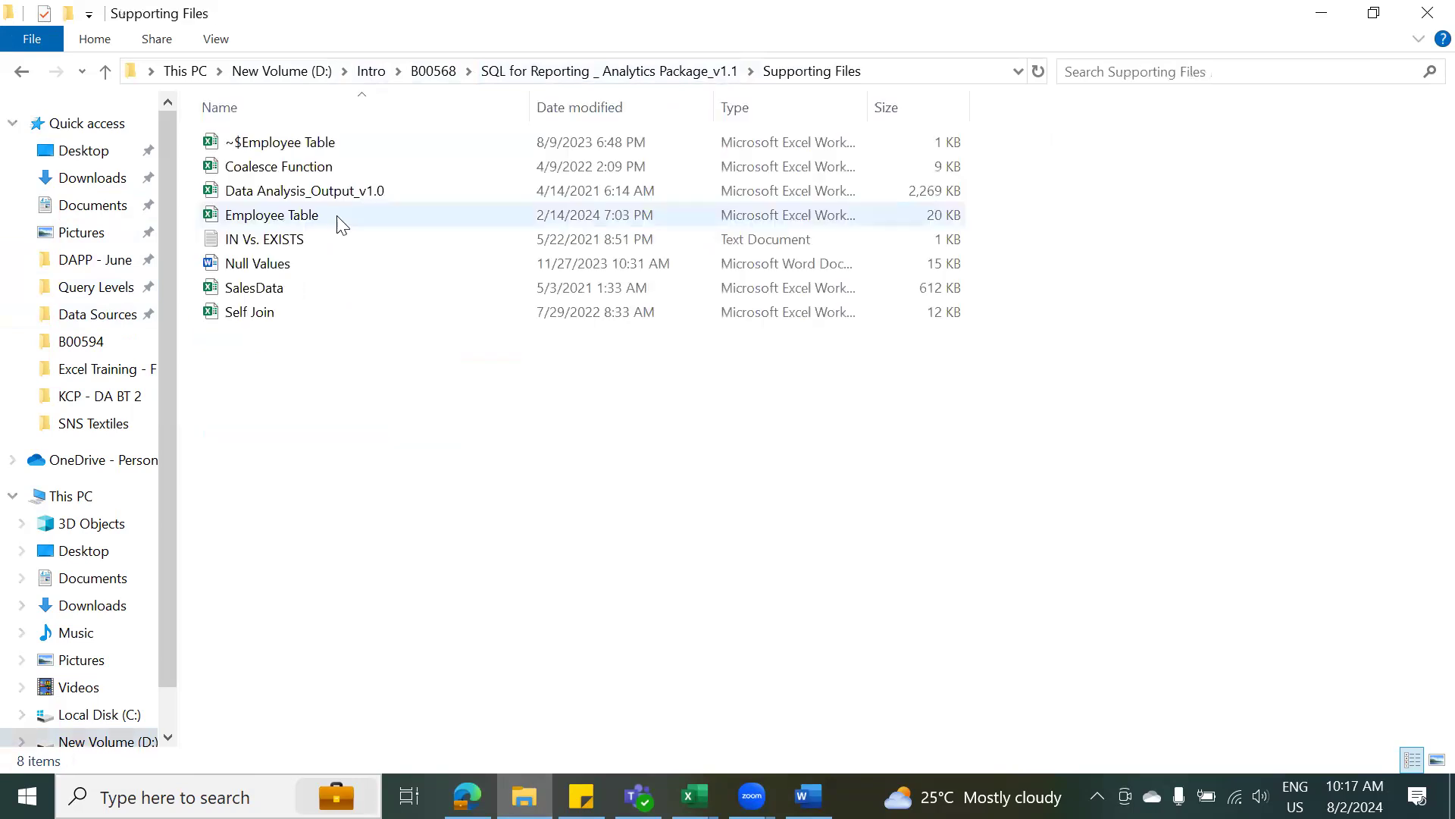
double_click(317, 221)
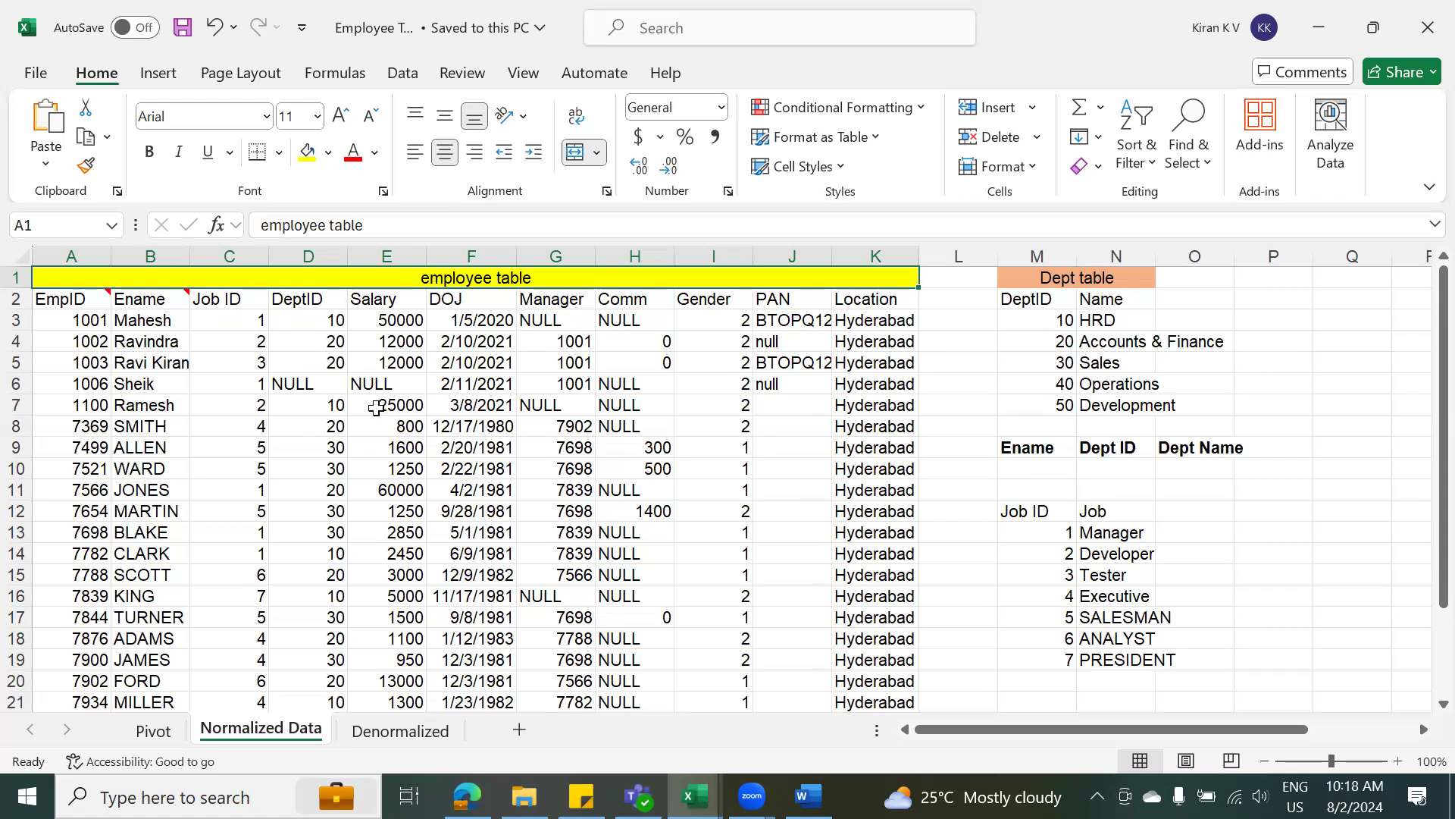
Examine the employee table's column headers from EmpID through Location on the Normalized Data sheet.
click(63, 302)
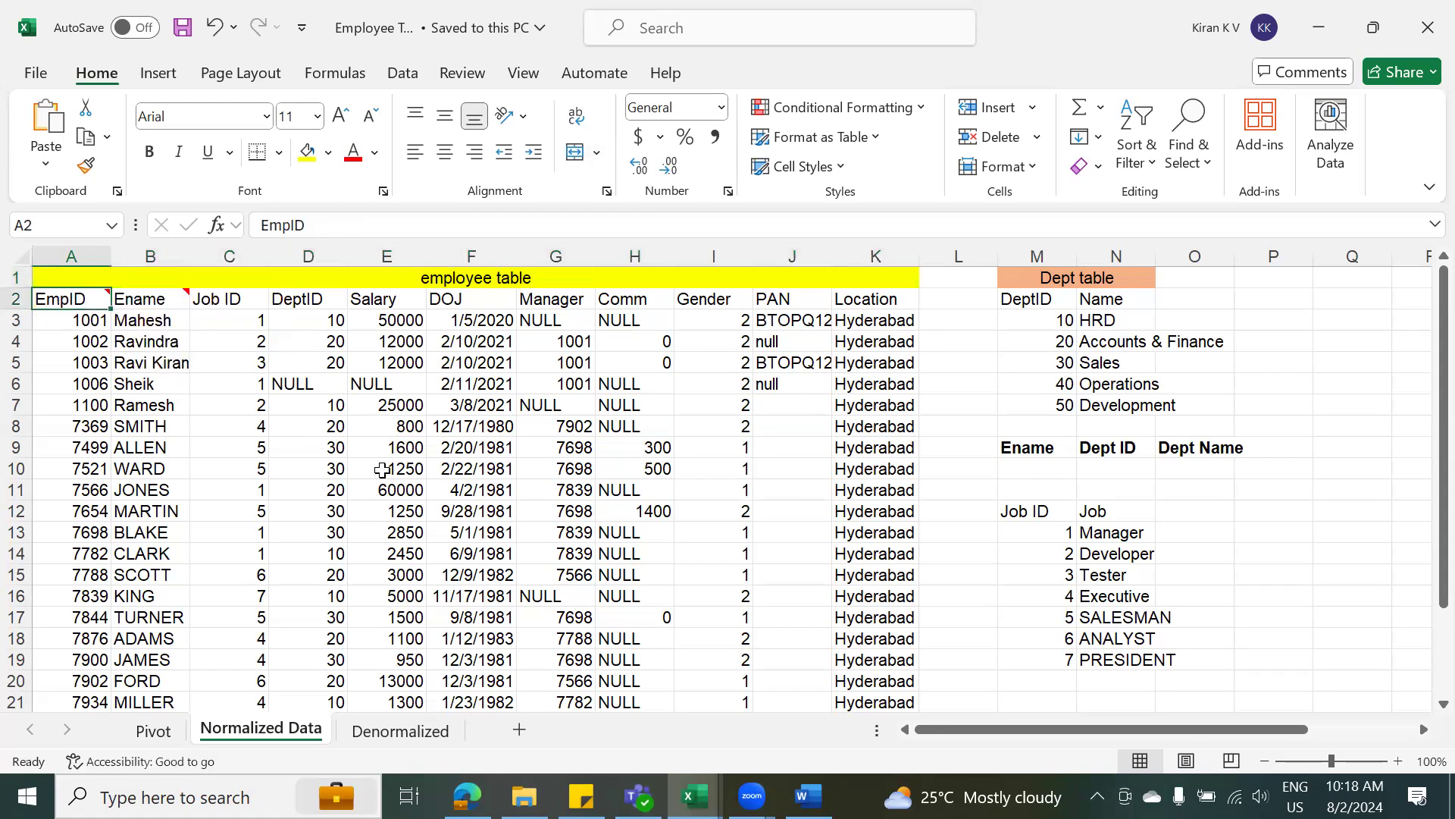
key(Right)
key(Right)
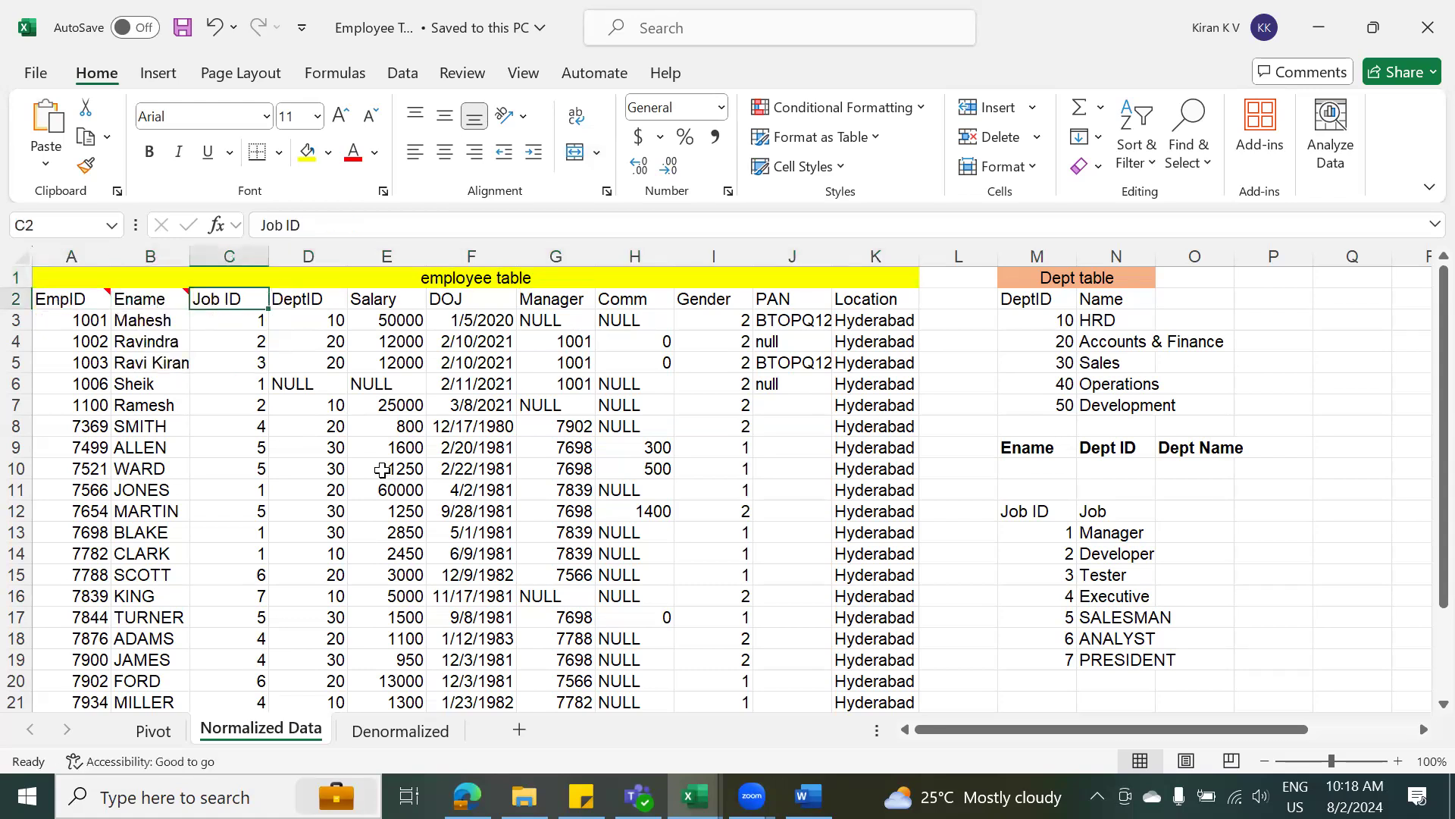
key(Right)
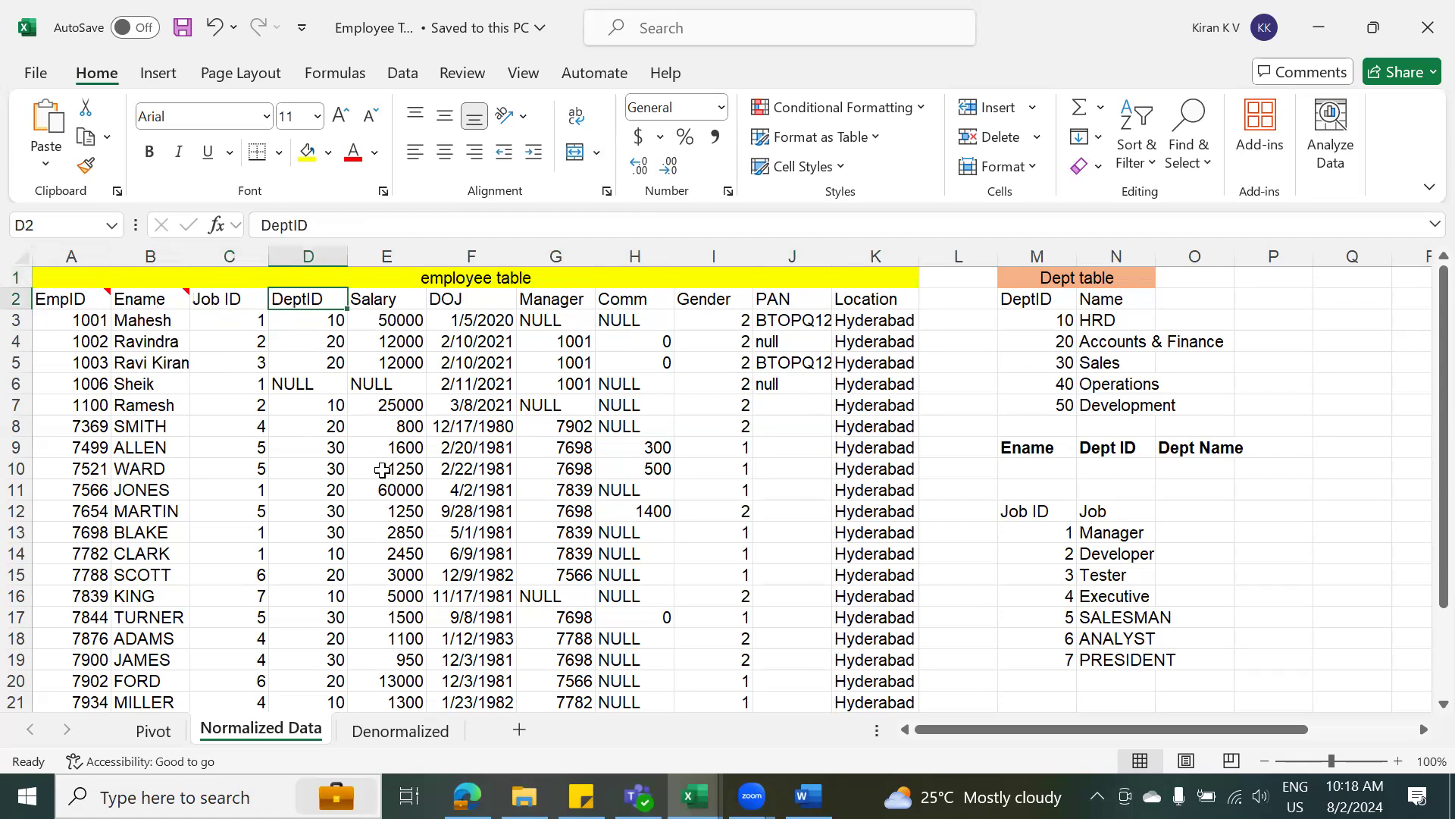
key(Right)
key(Right)
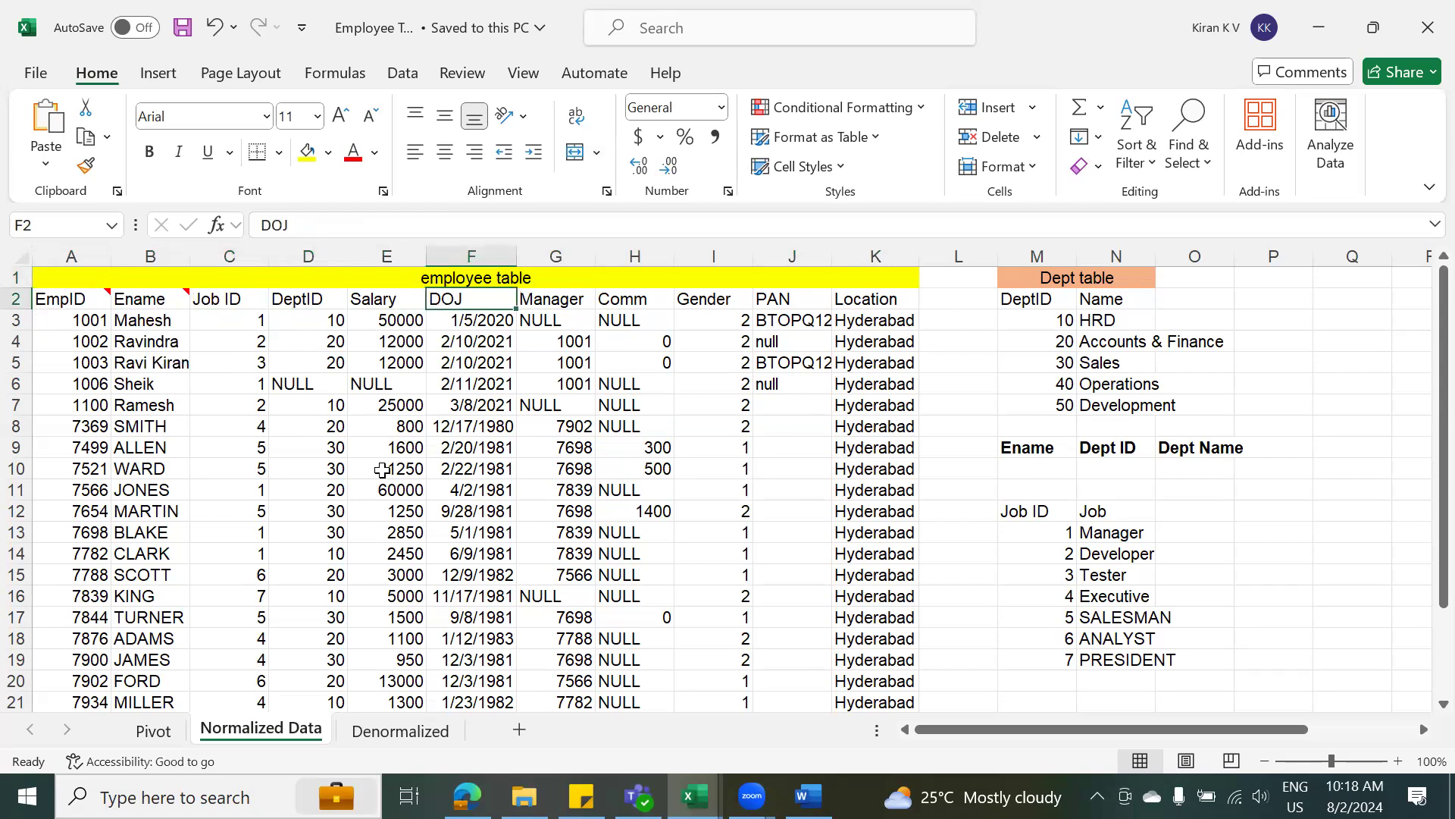
key(Right)
key(Right)
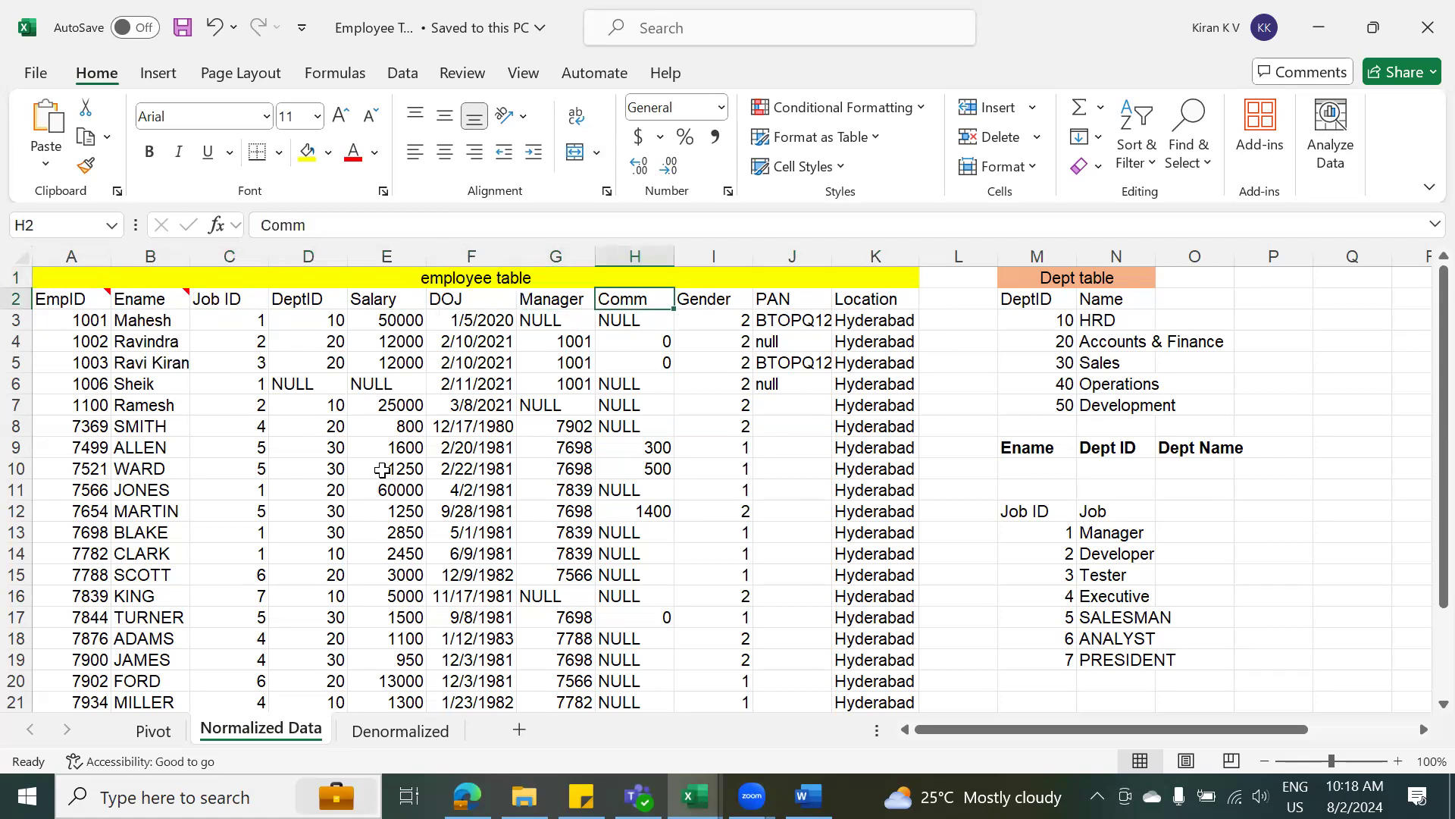
key(Right)
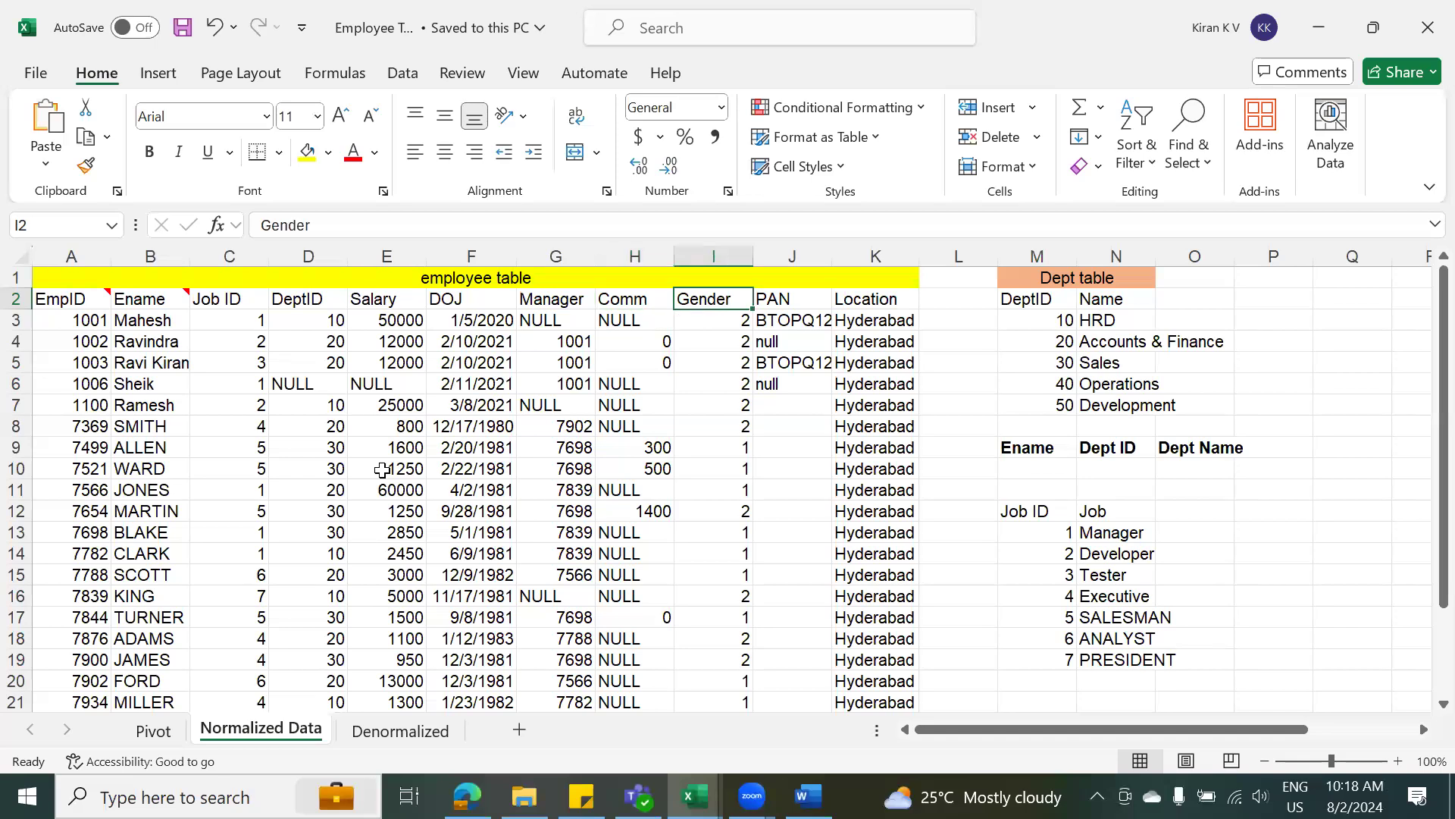
key(Right)
key(Right)
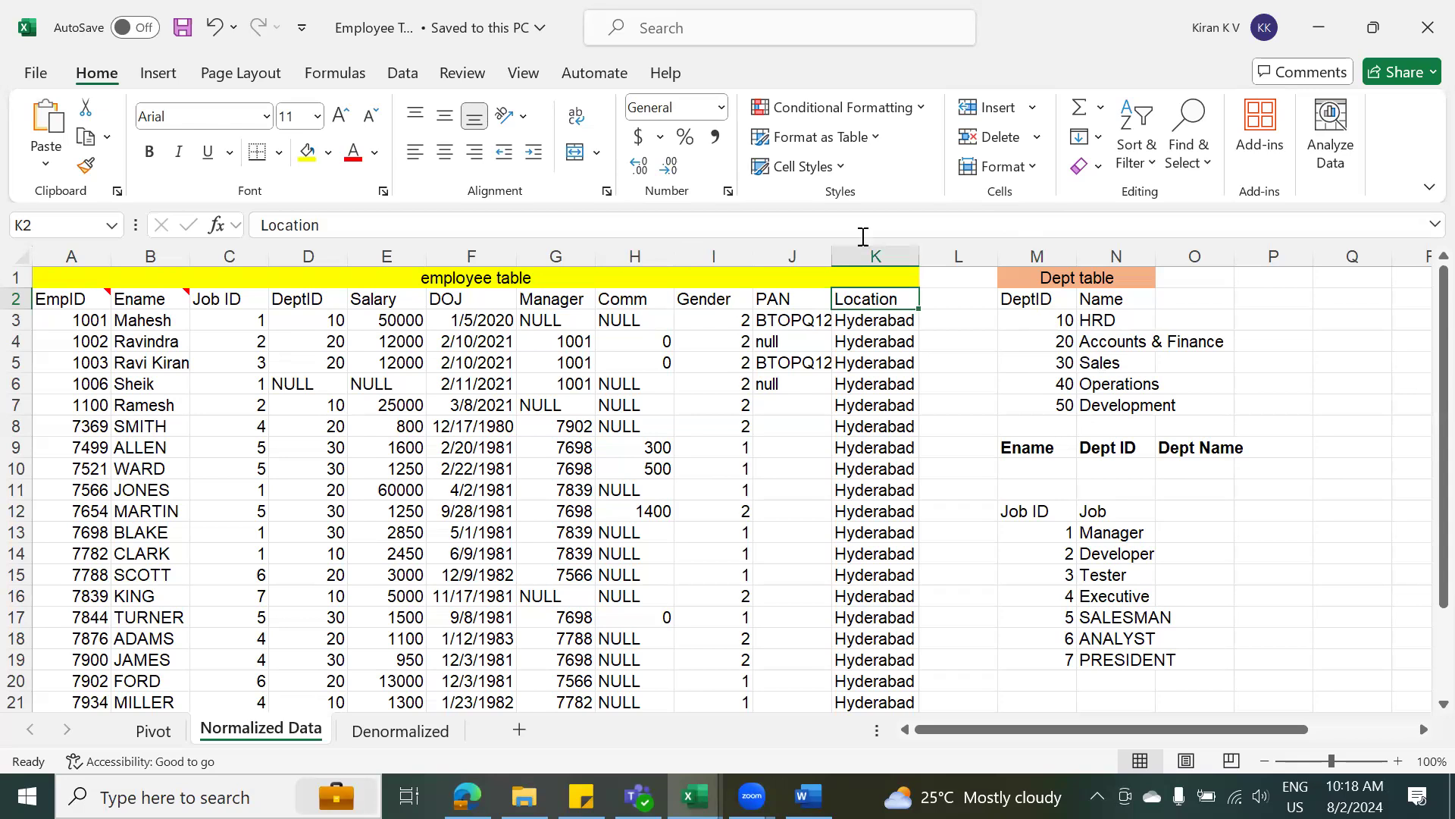
Compare the employee table's DeptID column with the Dept table, and view the Denormalized sheet.
click(304, 302)
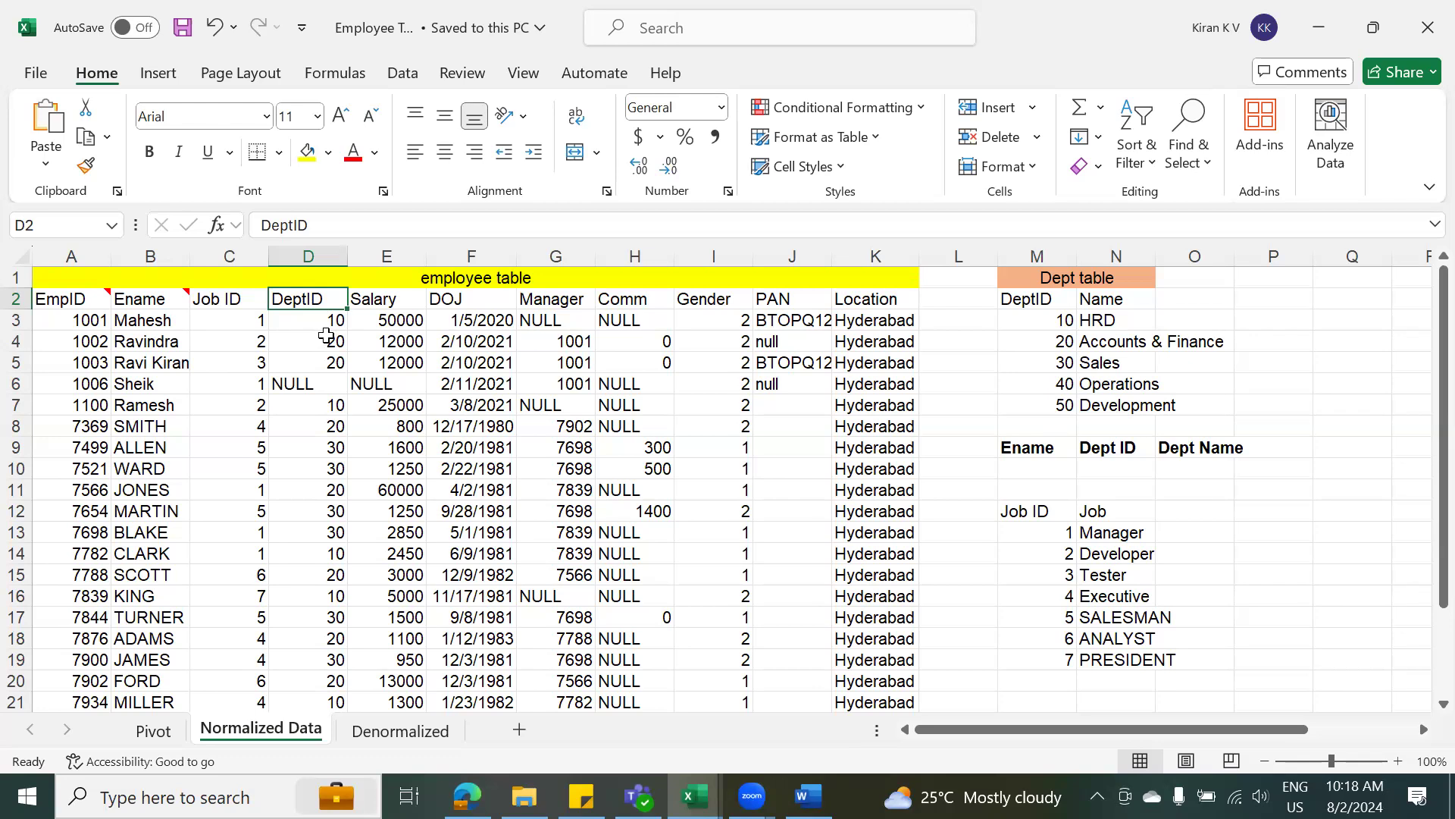
click(1046, 340)
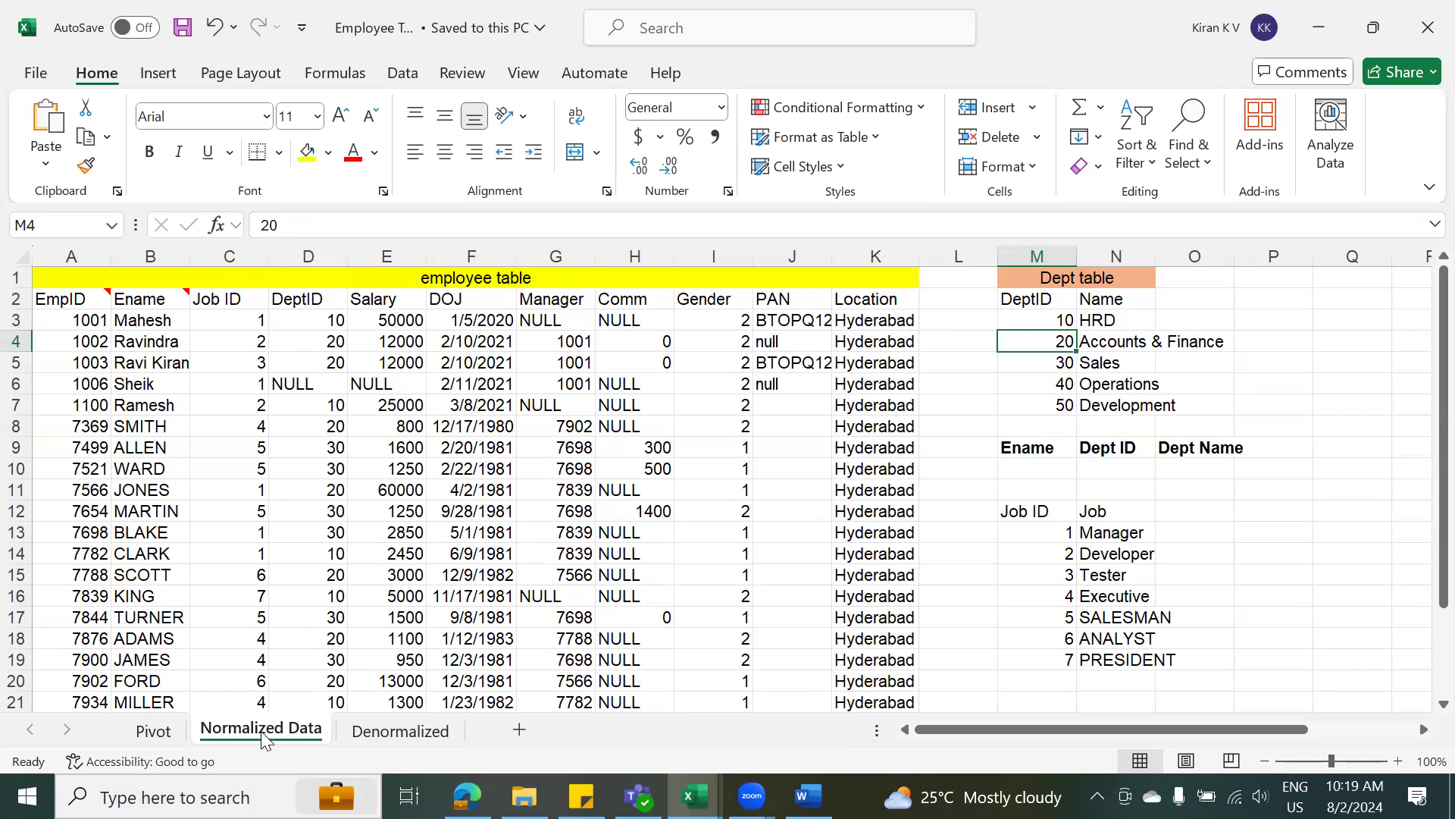
click(402, 733)
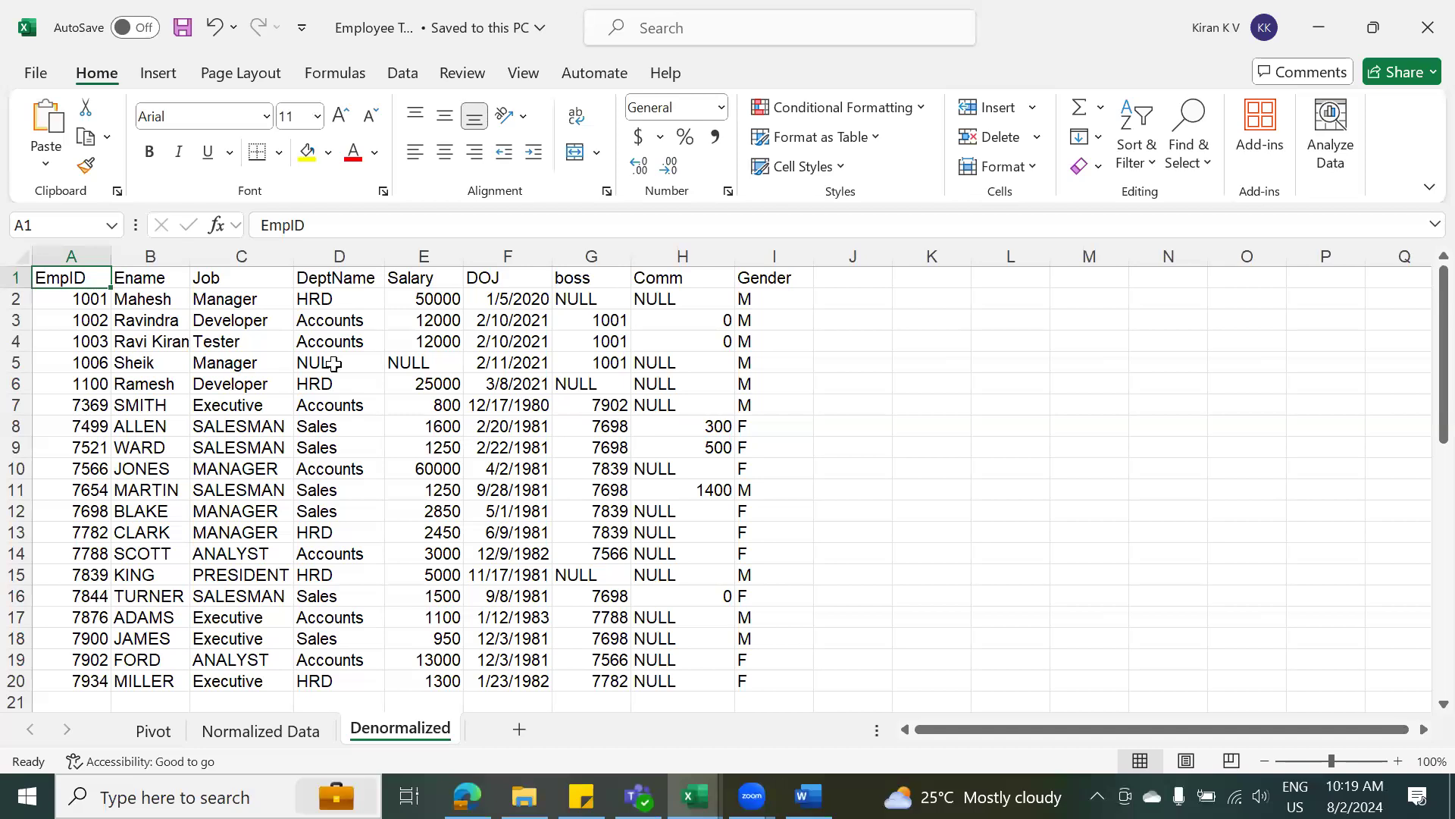
Return to the Word notes and append "- Denormalized" to the OLAP DW line.
key(alt+Tab)
key(alt+Tab)
key(alt+Tab)
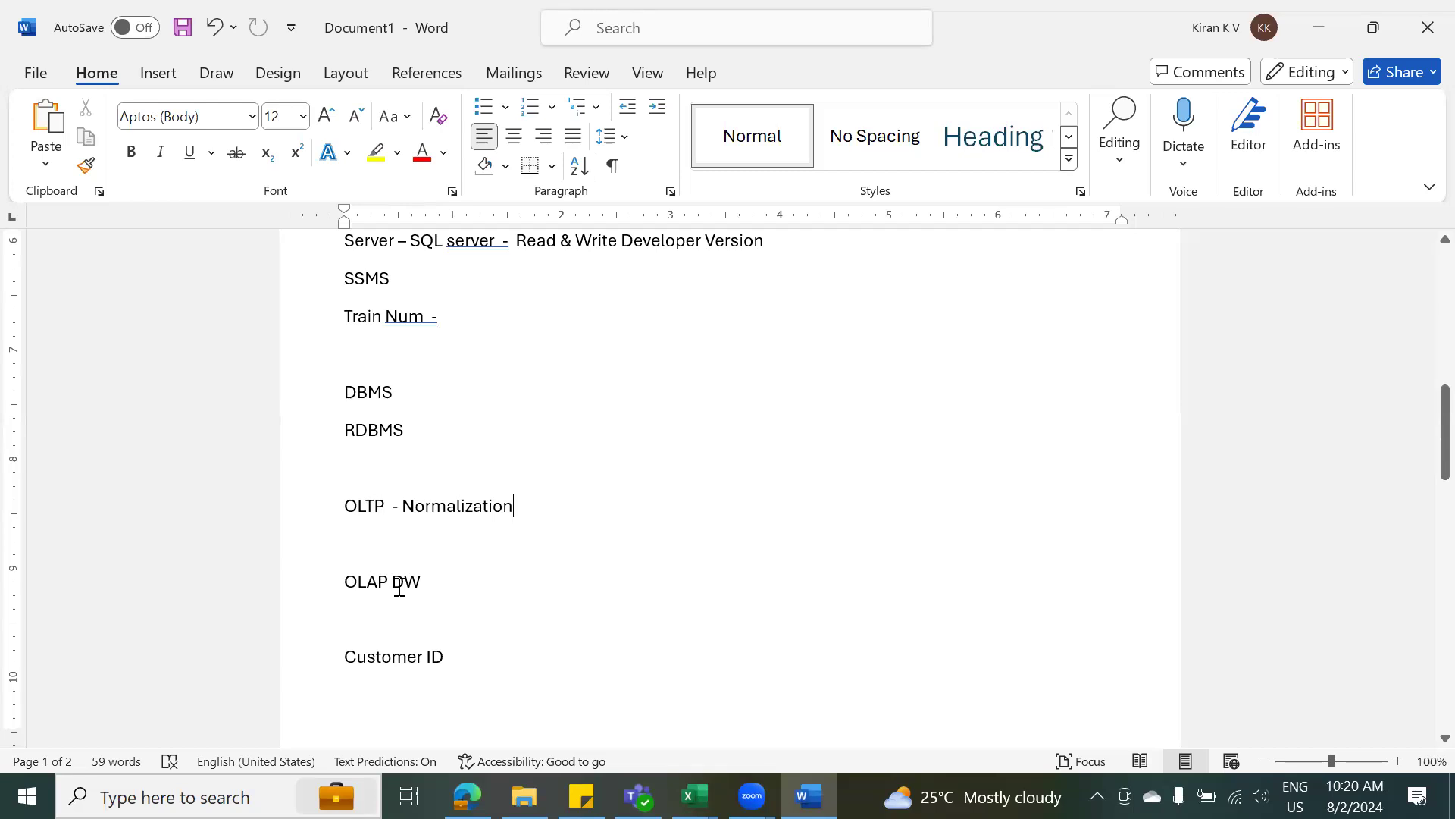
click(455, 573)
text(- D)
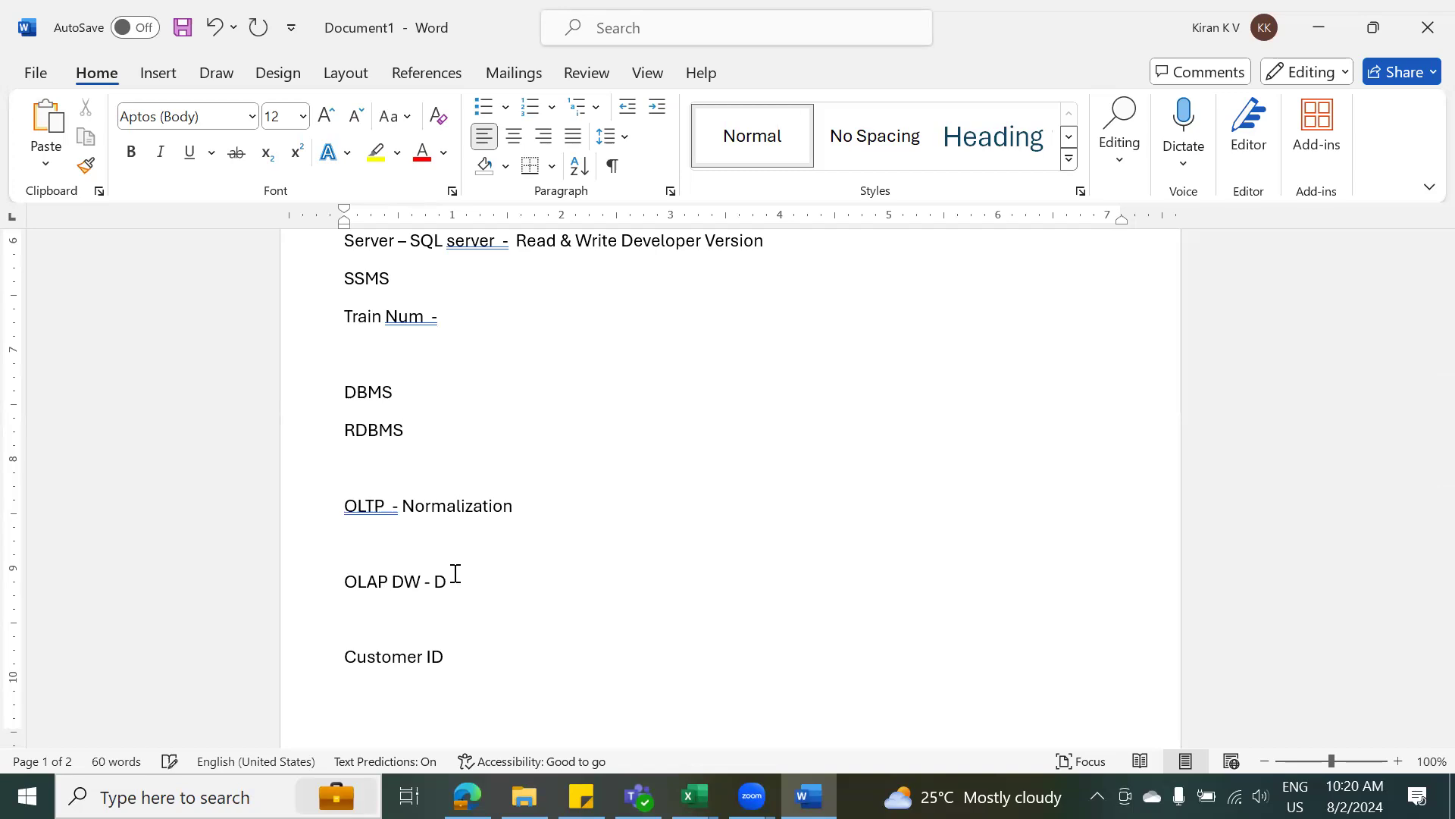
text(enormalizaed)
key(Left)
text(e)
key(BackSpace)
key(BackSpace)
key(BackSpace)
text(ed)
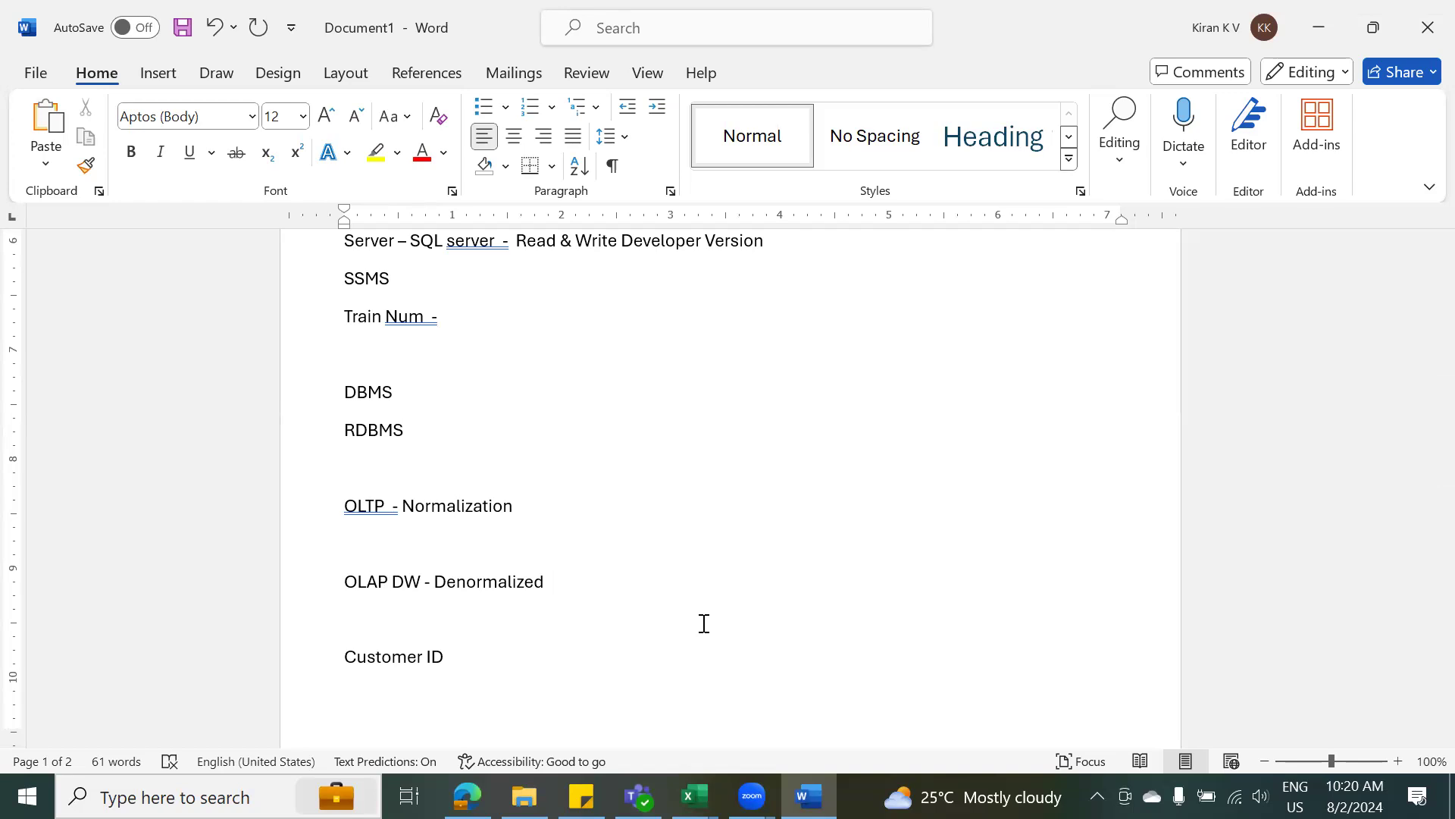
Switch to the Employee Table workbook and turn on column filters for the employee table on the Normalized Data sheet.
click(703, 623)
key(alt+Tab)
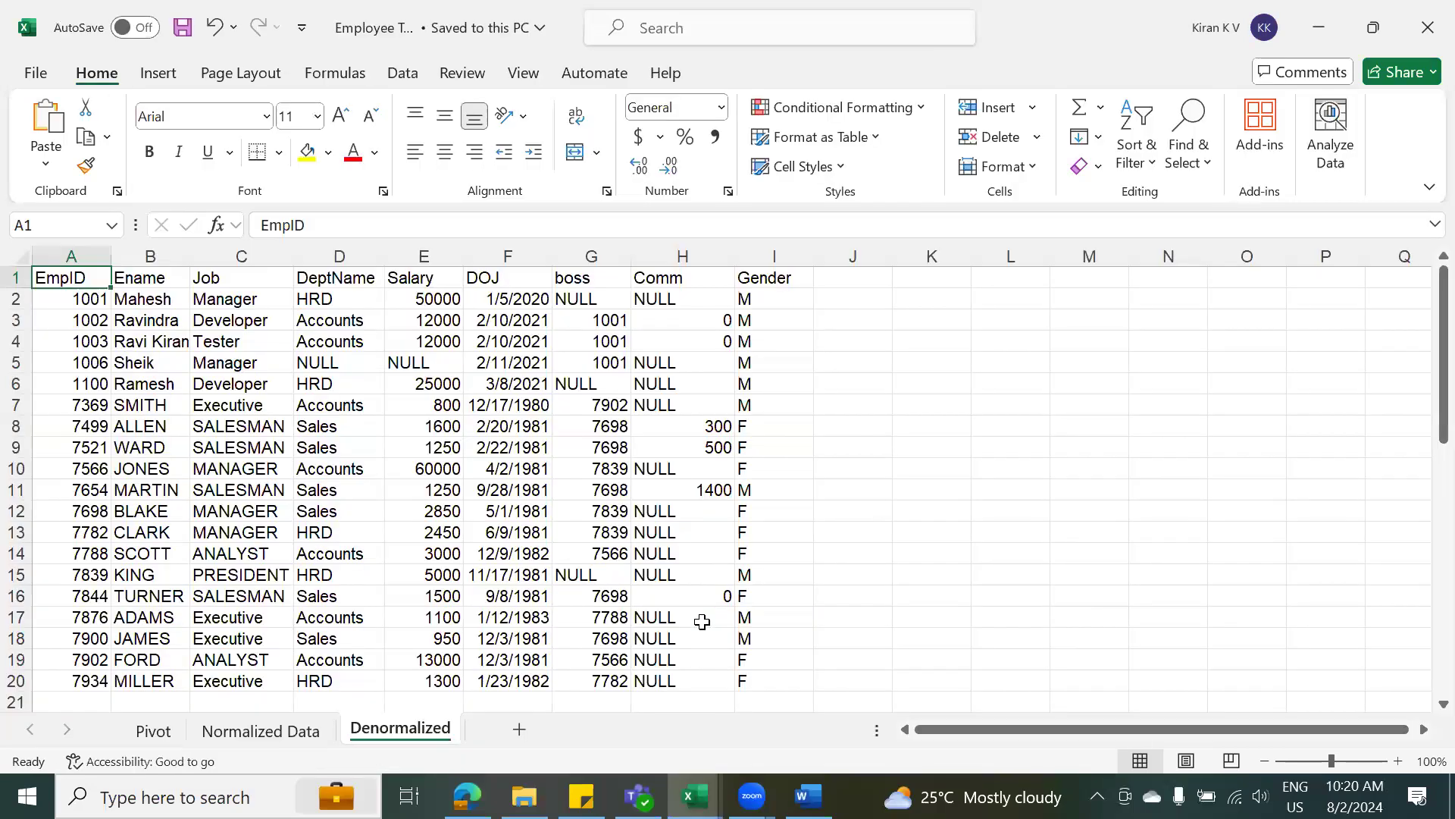
click(281, 733)
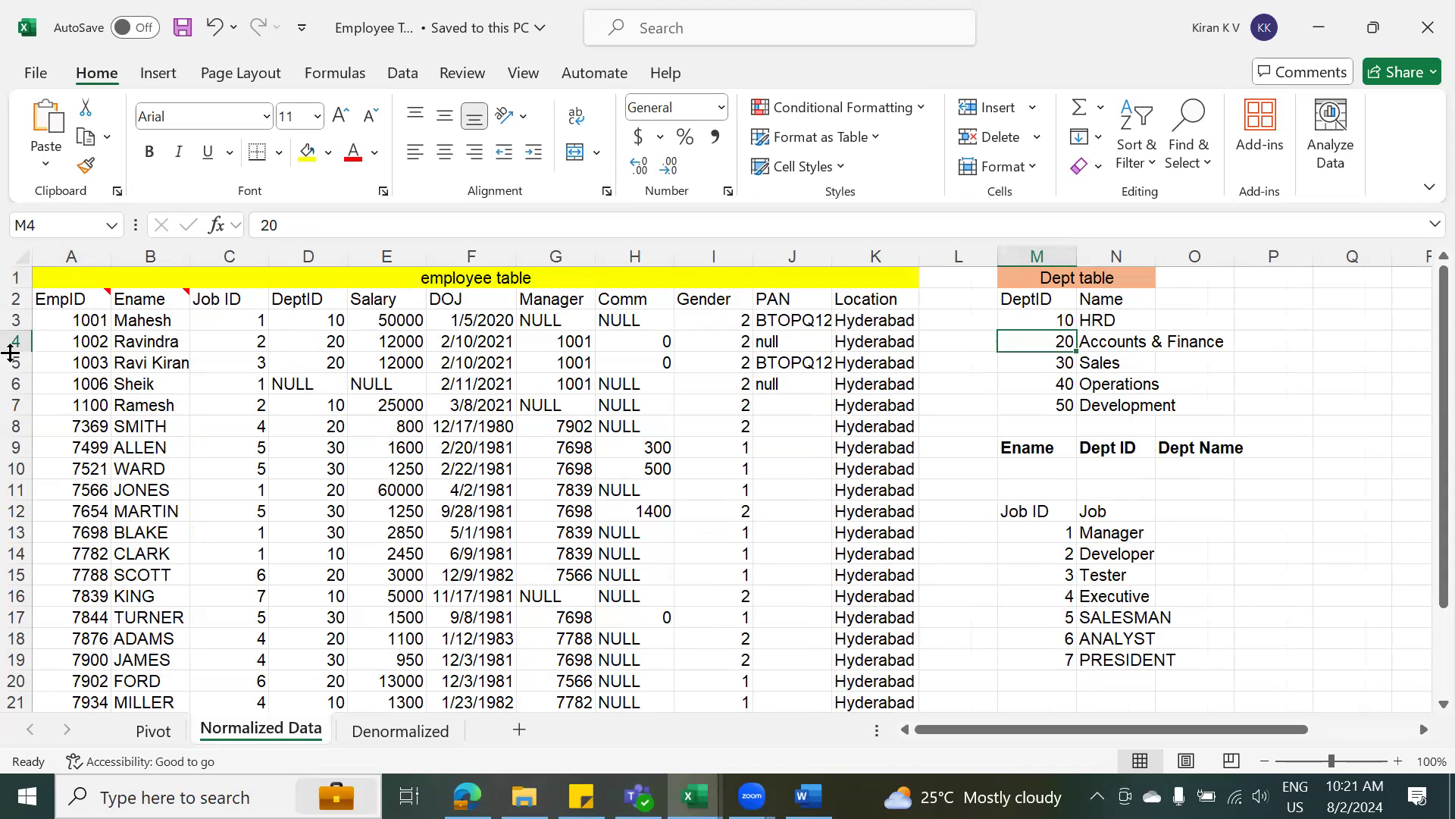
click(382, 304)
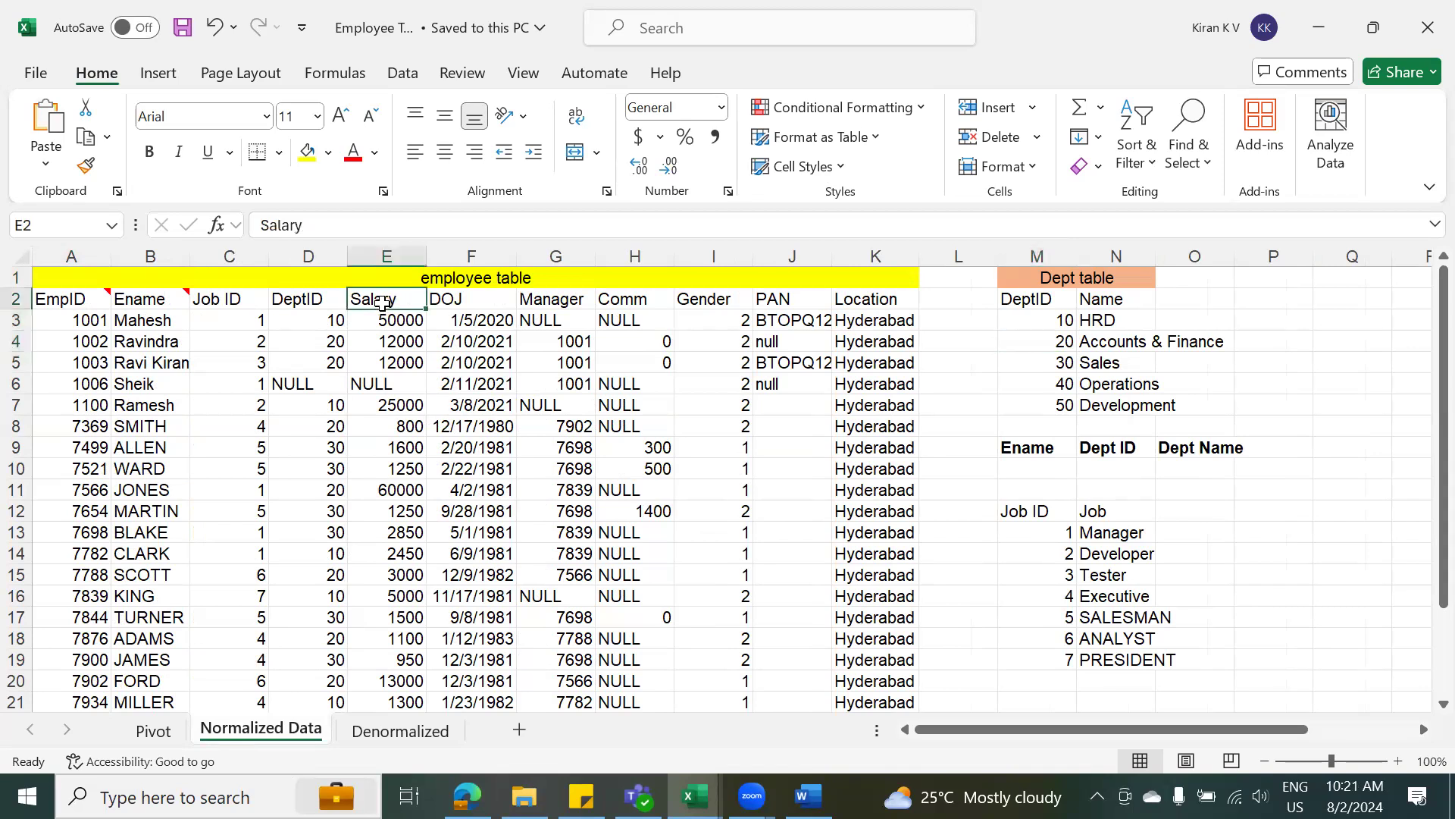
key(alt+a)
key(t)
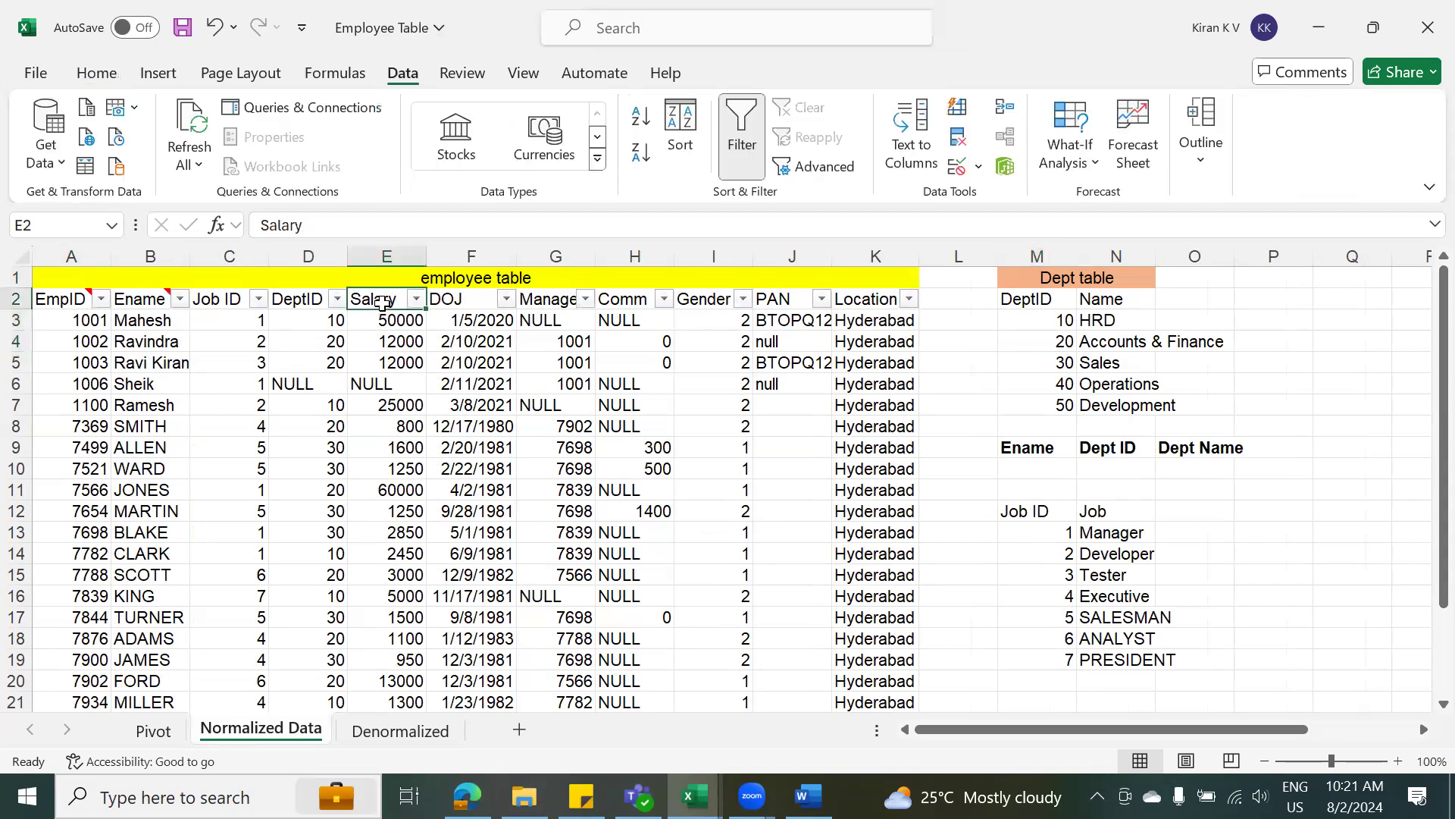
Filter the employee table's DeptID column to show only 30, and select the filtered DeptID values.
key(Left)
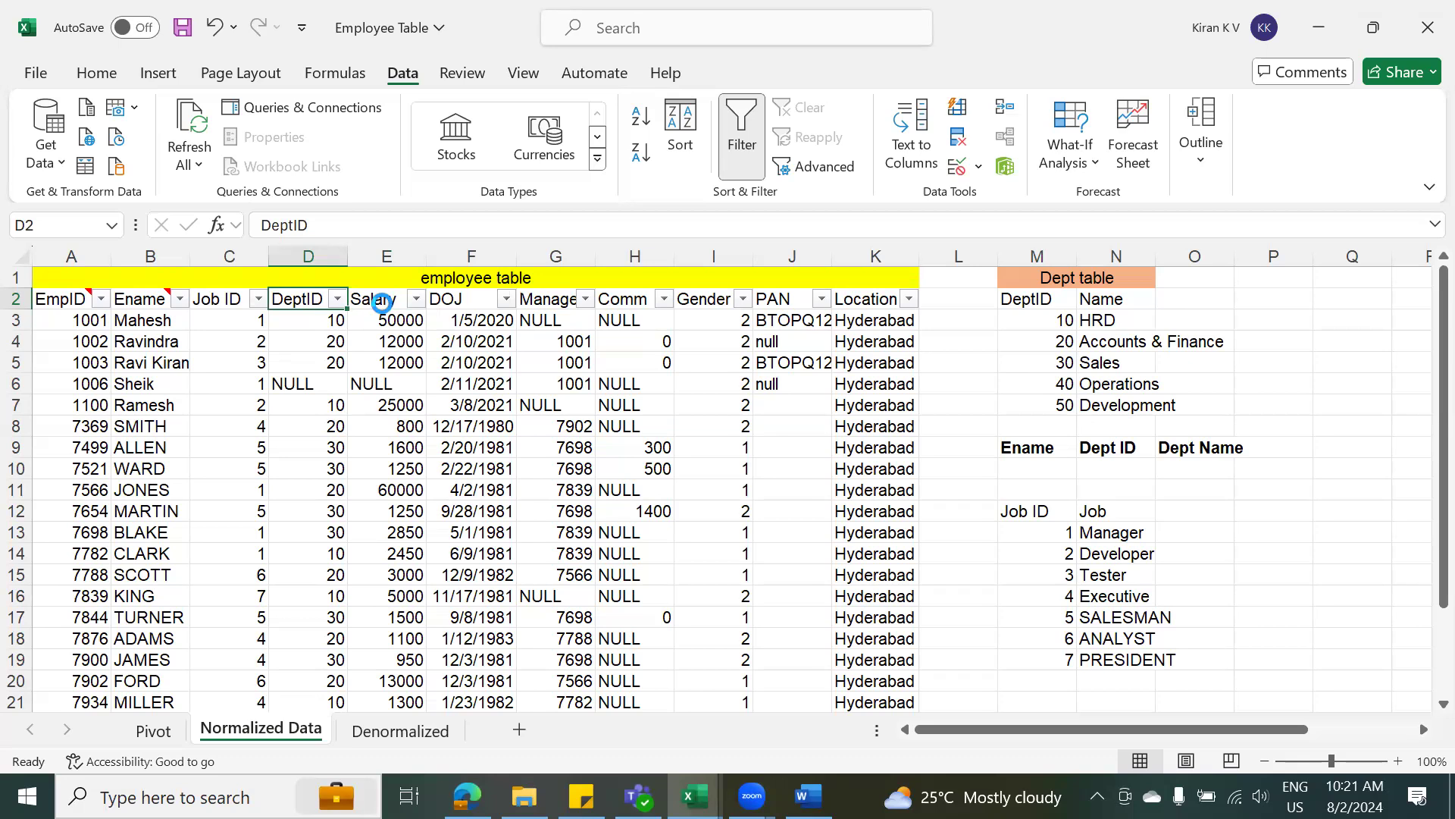
key(alt+Down)
key(Down)
key(Down)
key(Down)
key(Down)
key(Down)
key(Down)
key(Down)
key(Down)
key(space)
key(Down)
key(Down)
key(Down)
key(space)
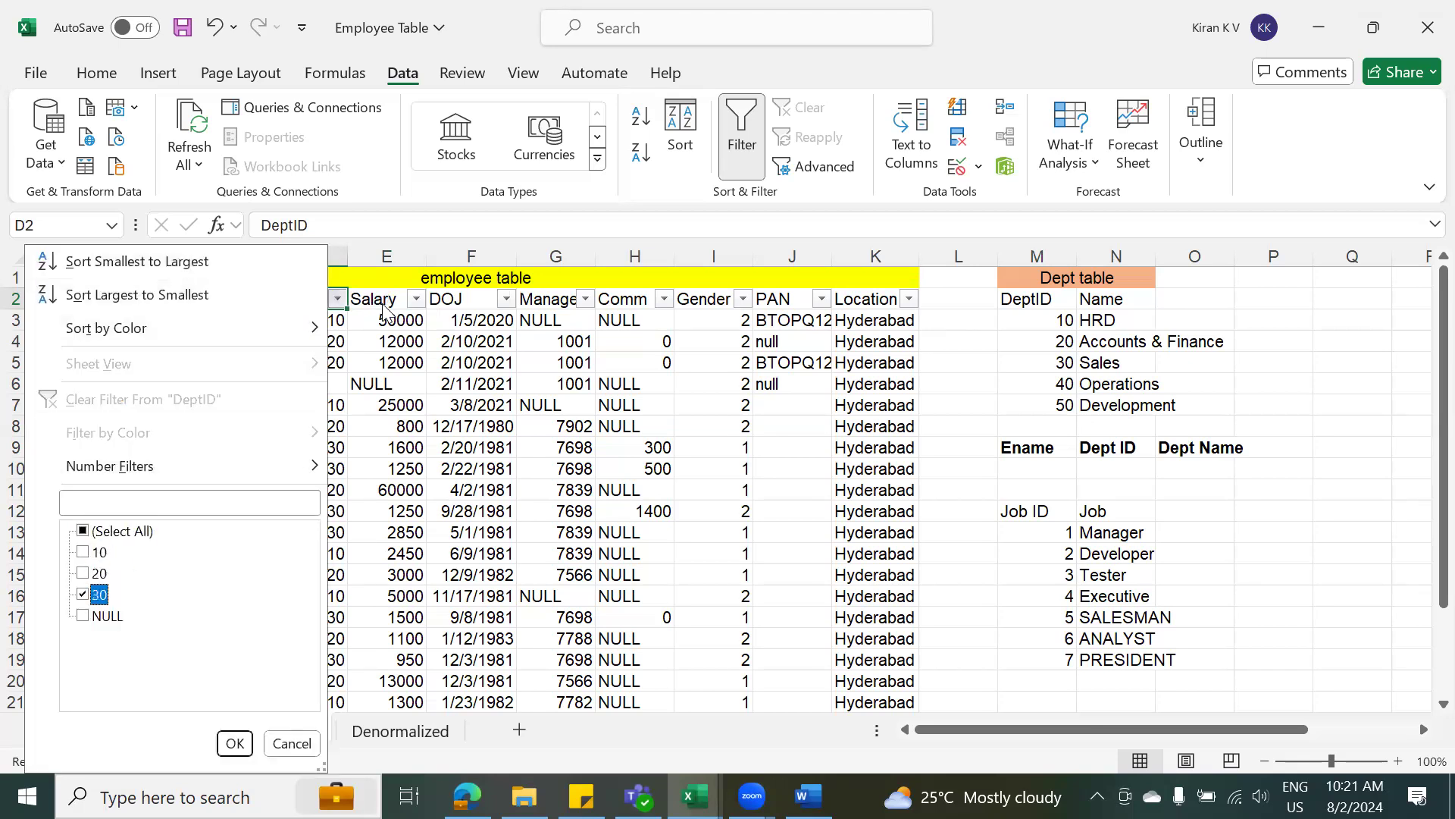
key(Return)
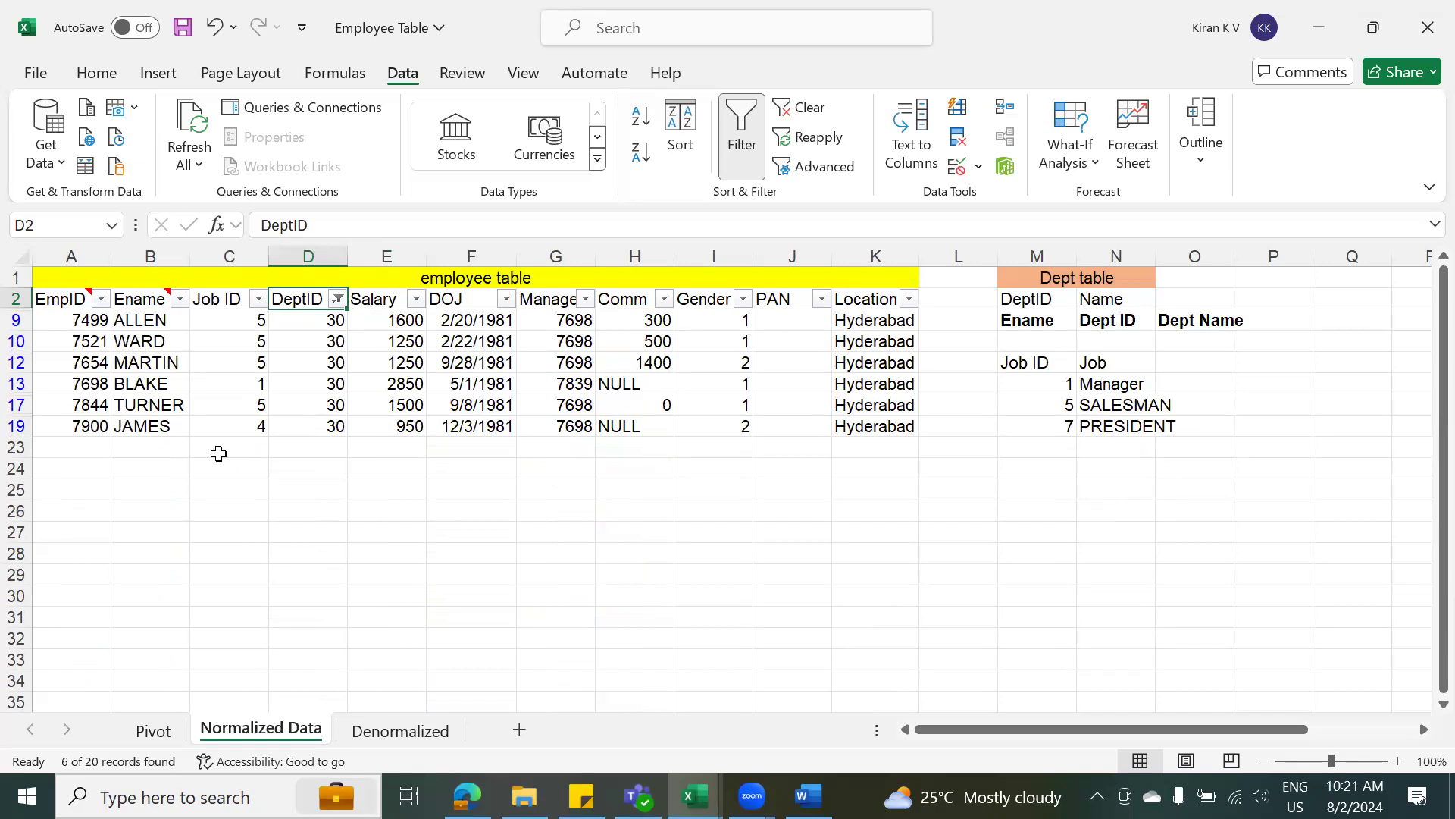
key(Down)
key(ctrl+shift+Down)
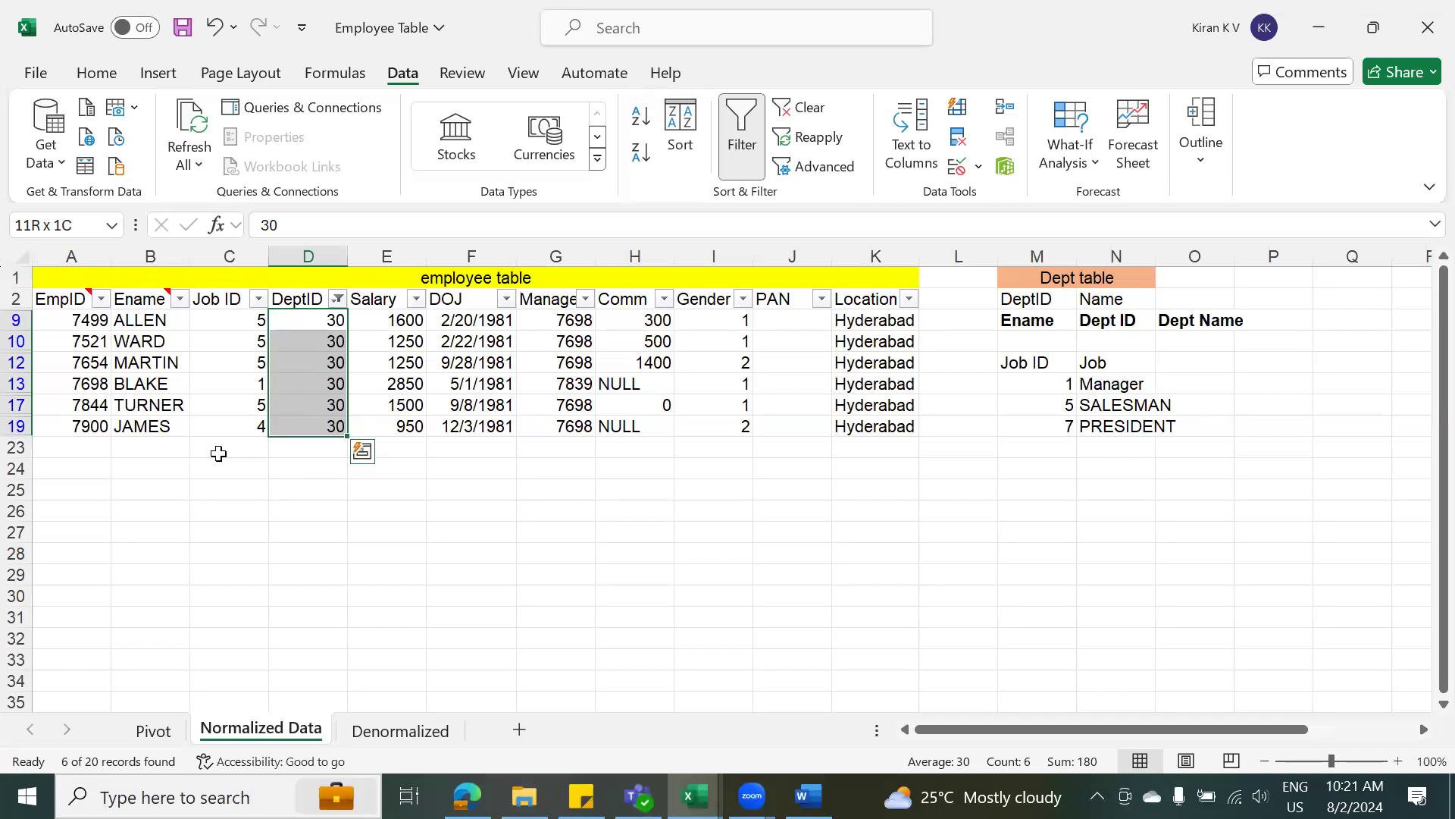
Turn on column filters on the Denormalized sheet and filter DeptName to show only Sales.
key(ctrl+Page_Down)
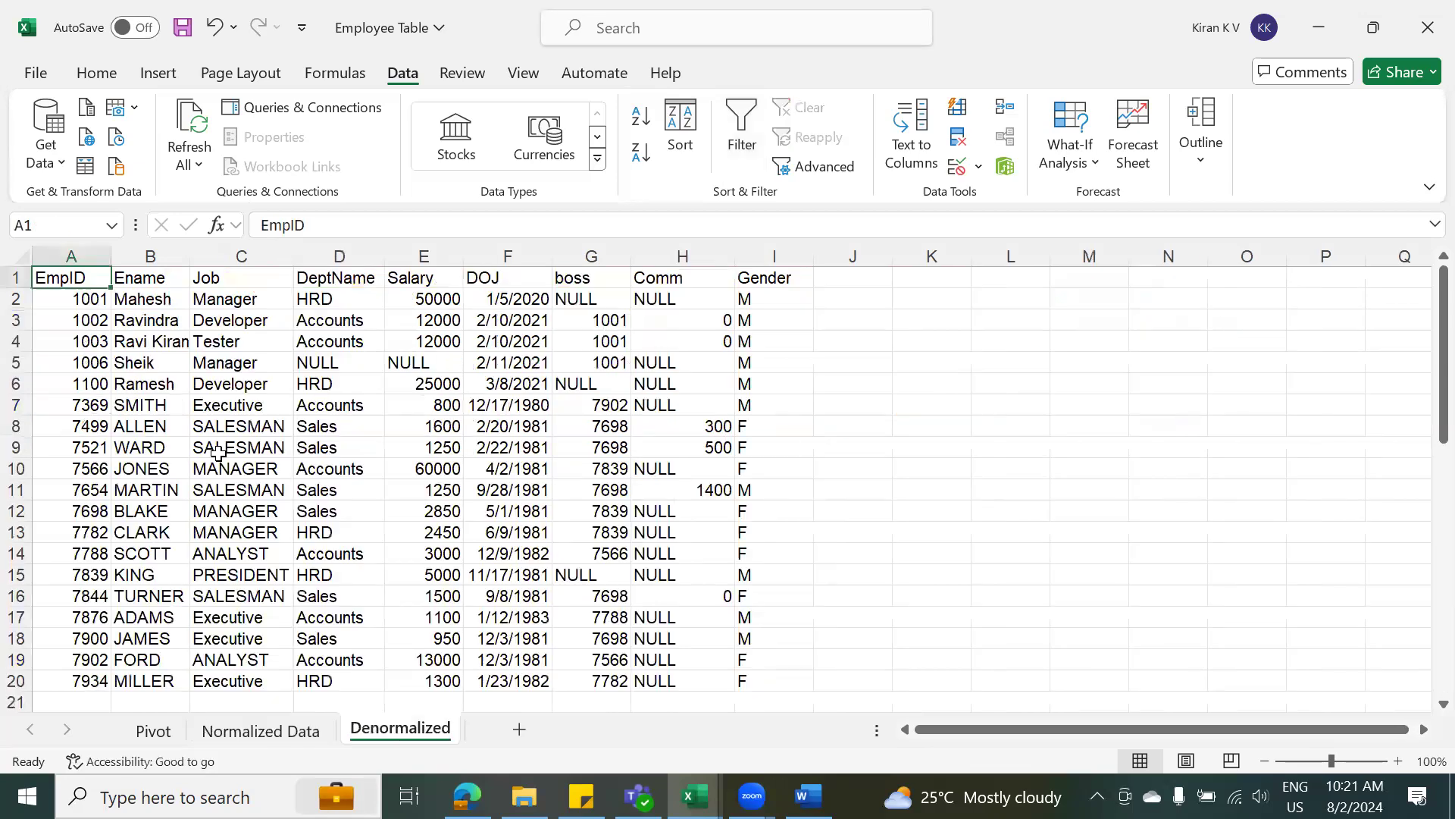
key(alt+a)
key(t)
key(Right)
key(Right)
key(Right)
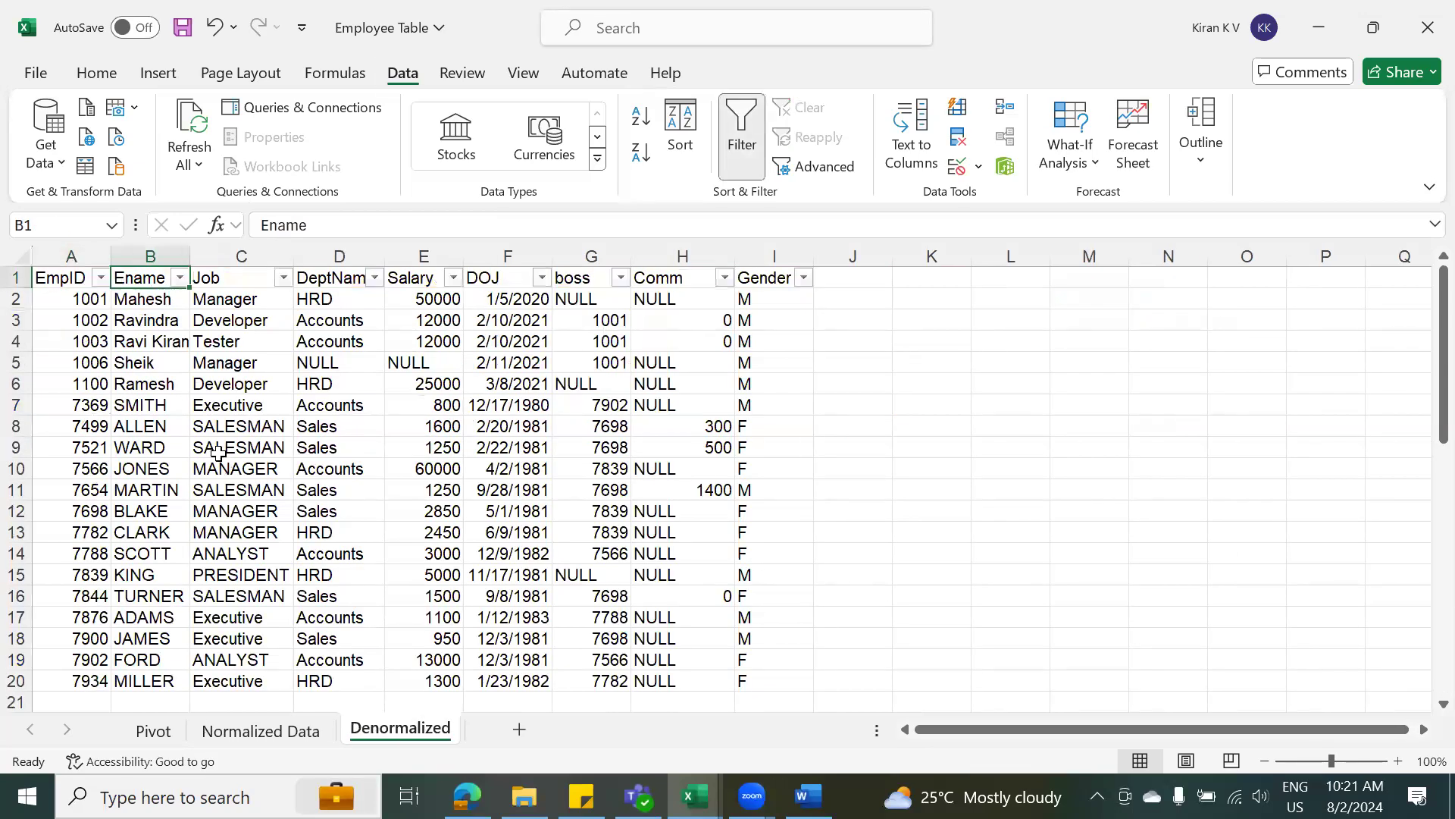
key(alt+Down)
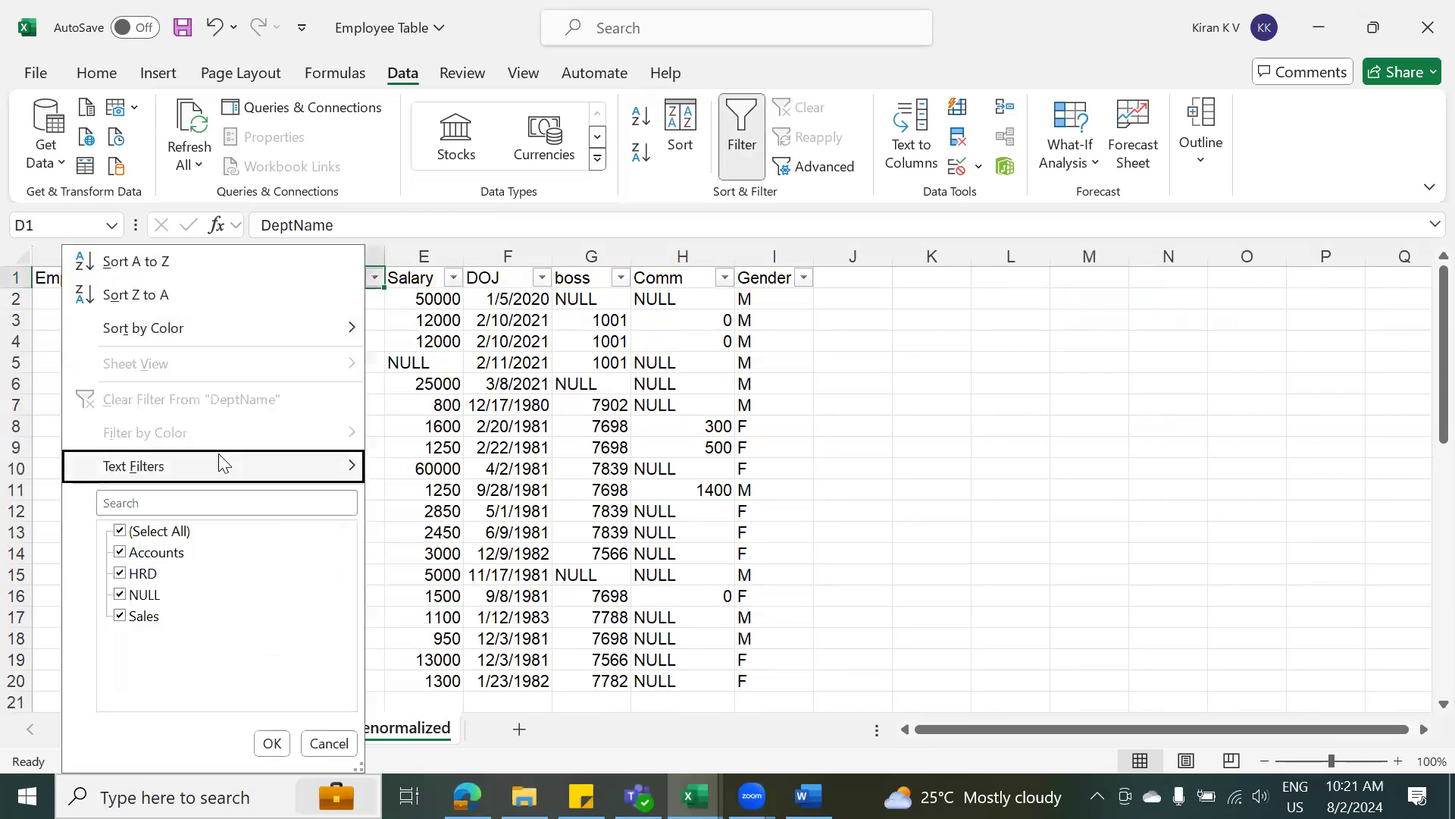
key(space)
key(Down)
key(Down)
key(Down)
key(Down)
key(space)
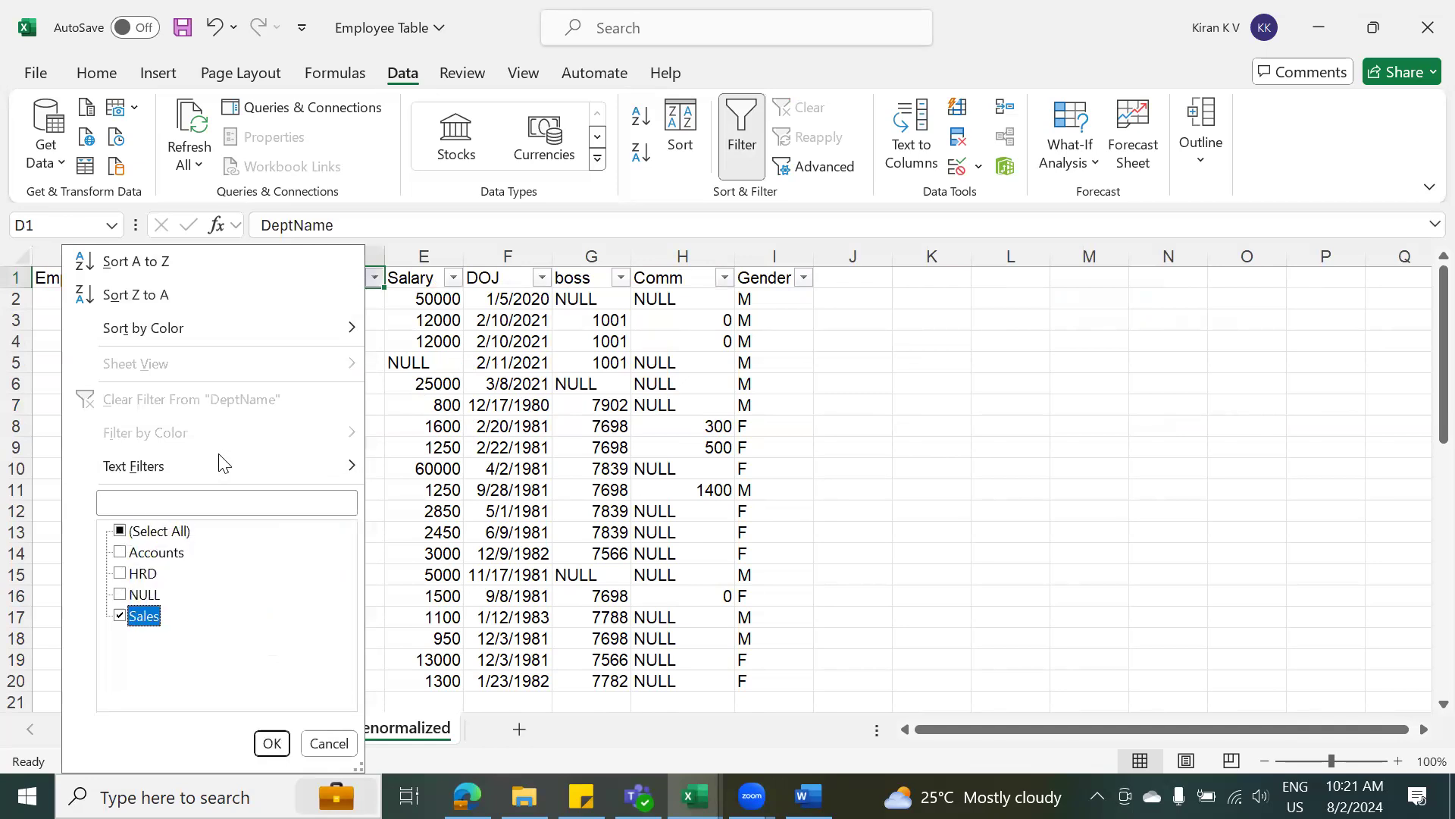
key(Return)
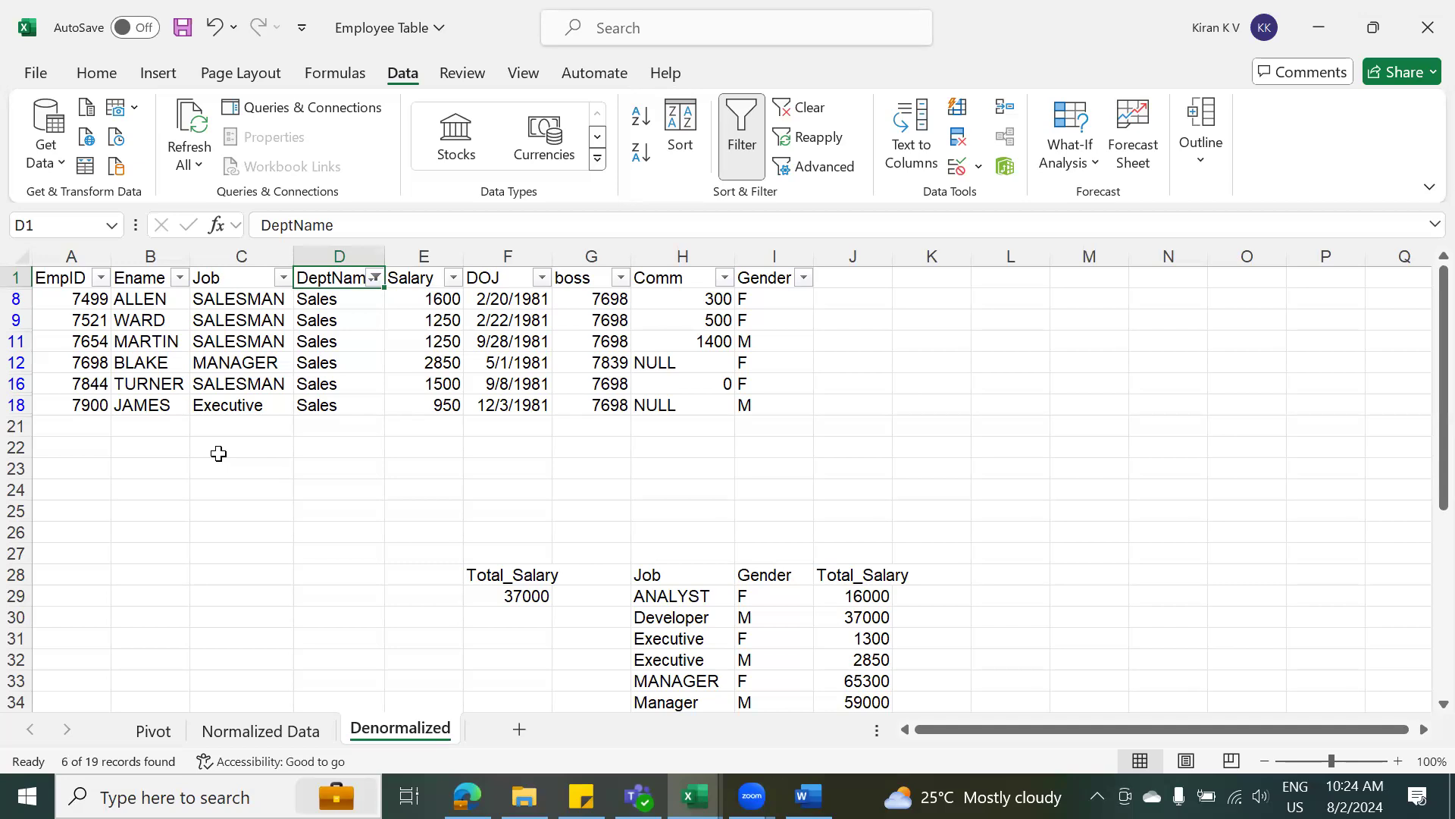
Switch to File Explorer and open 0_Edgar F Codd Rules for RDBMS_v1.0 from the SQL package's Instructions Files folder.
key(alt+Tab)
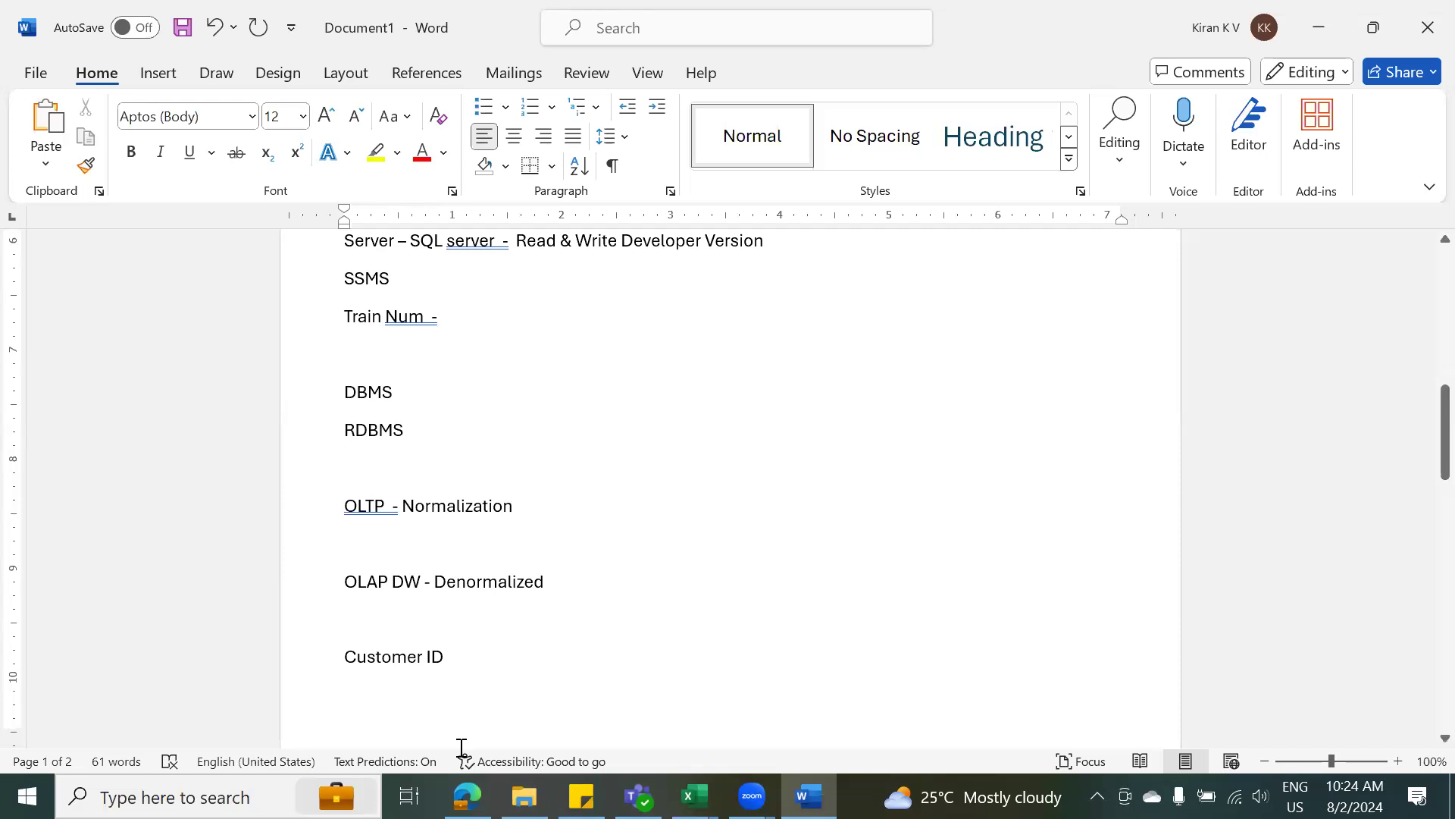
click(524, 796)
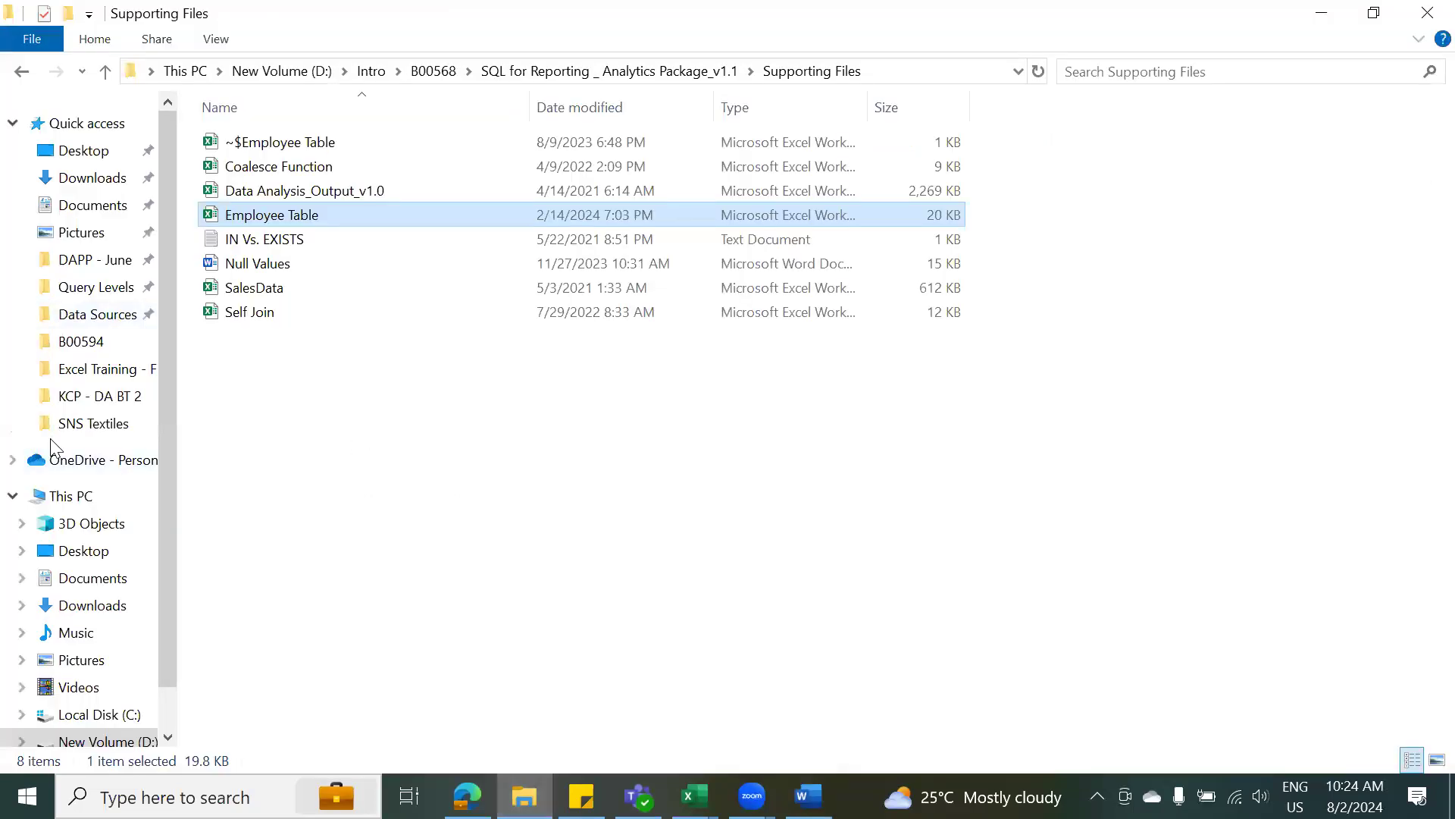
click(89, 296)
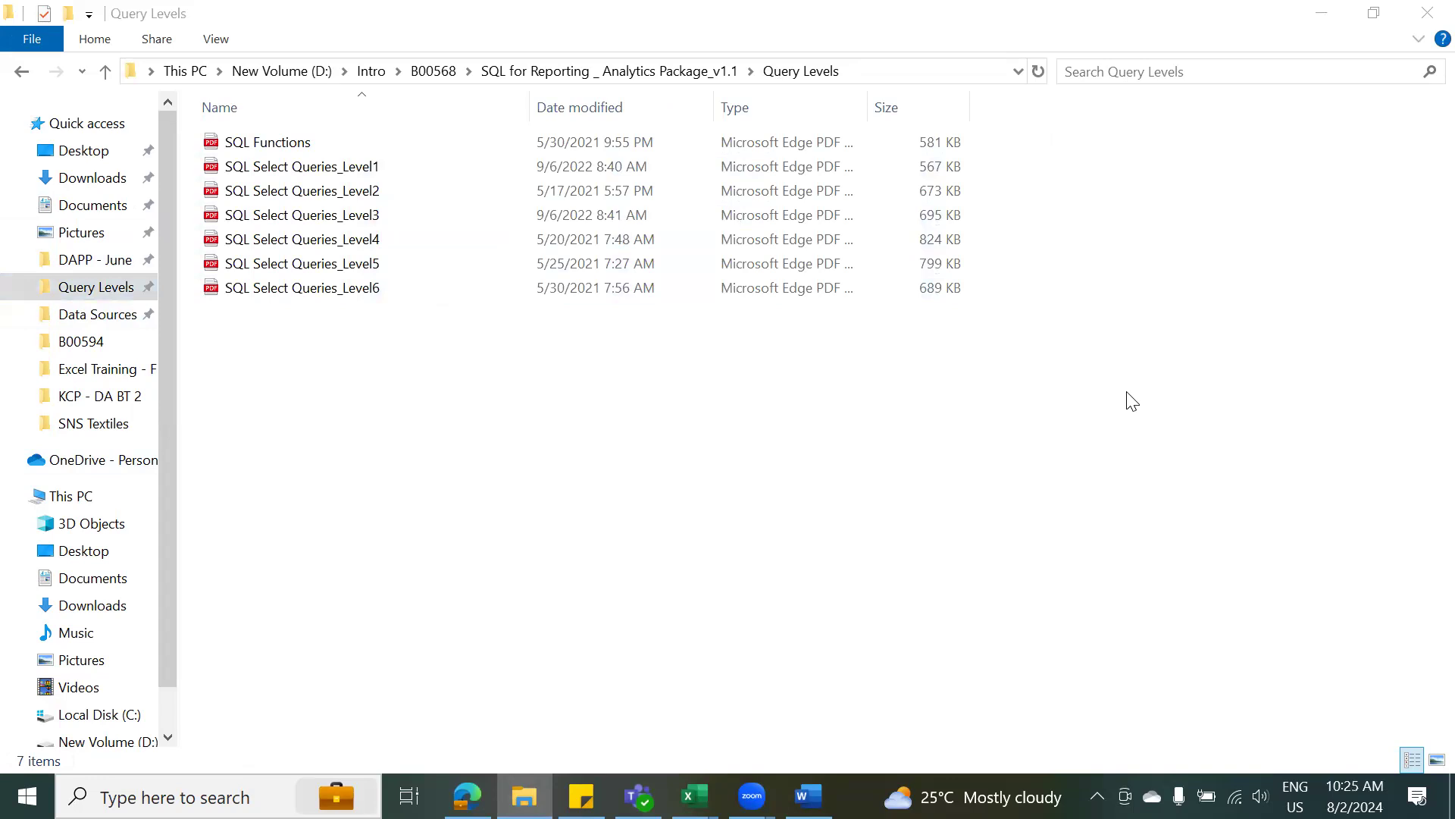
click(494, 71)
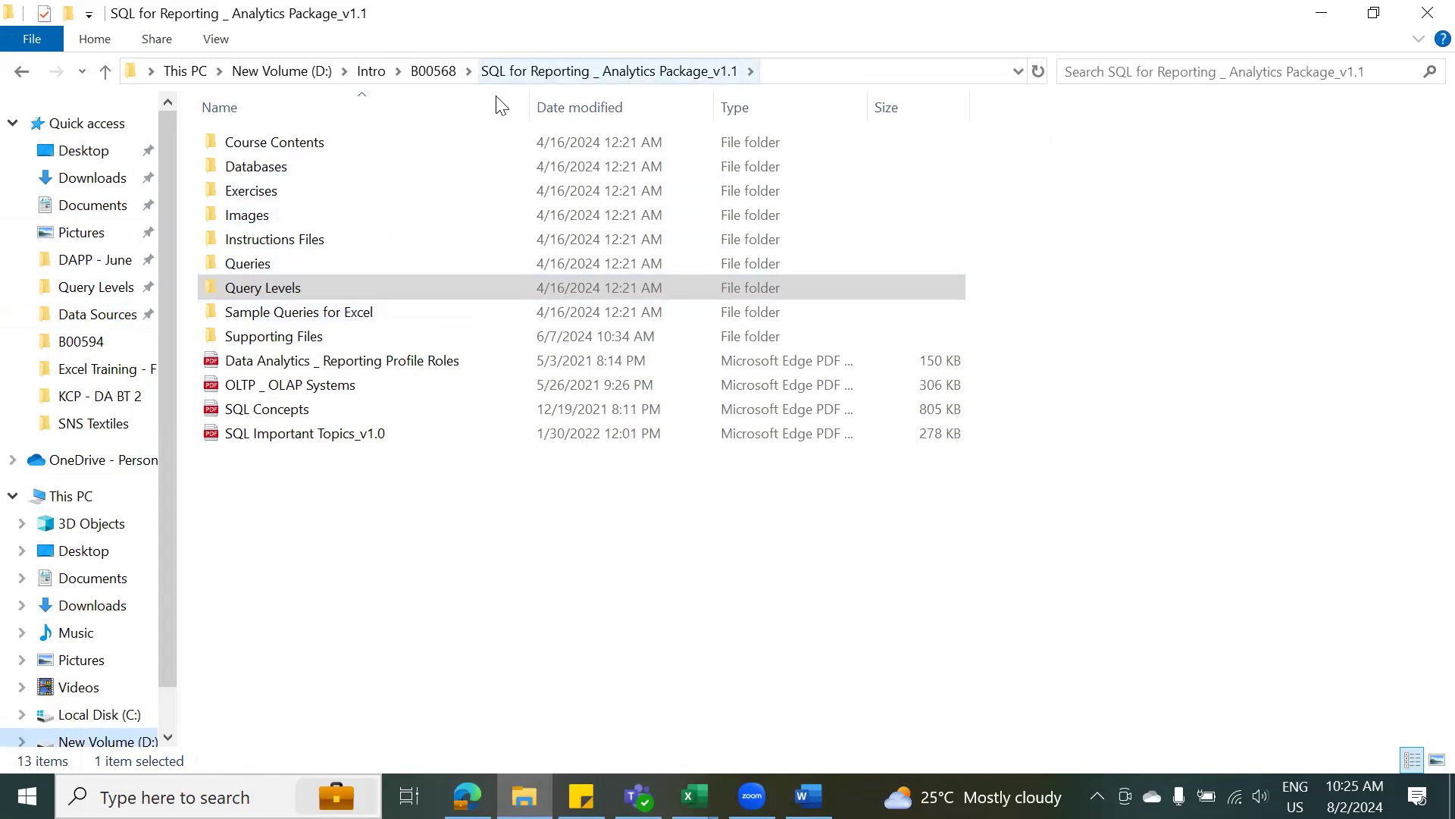
double_click(245, 241)
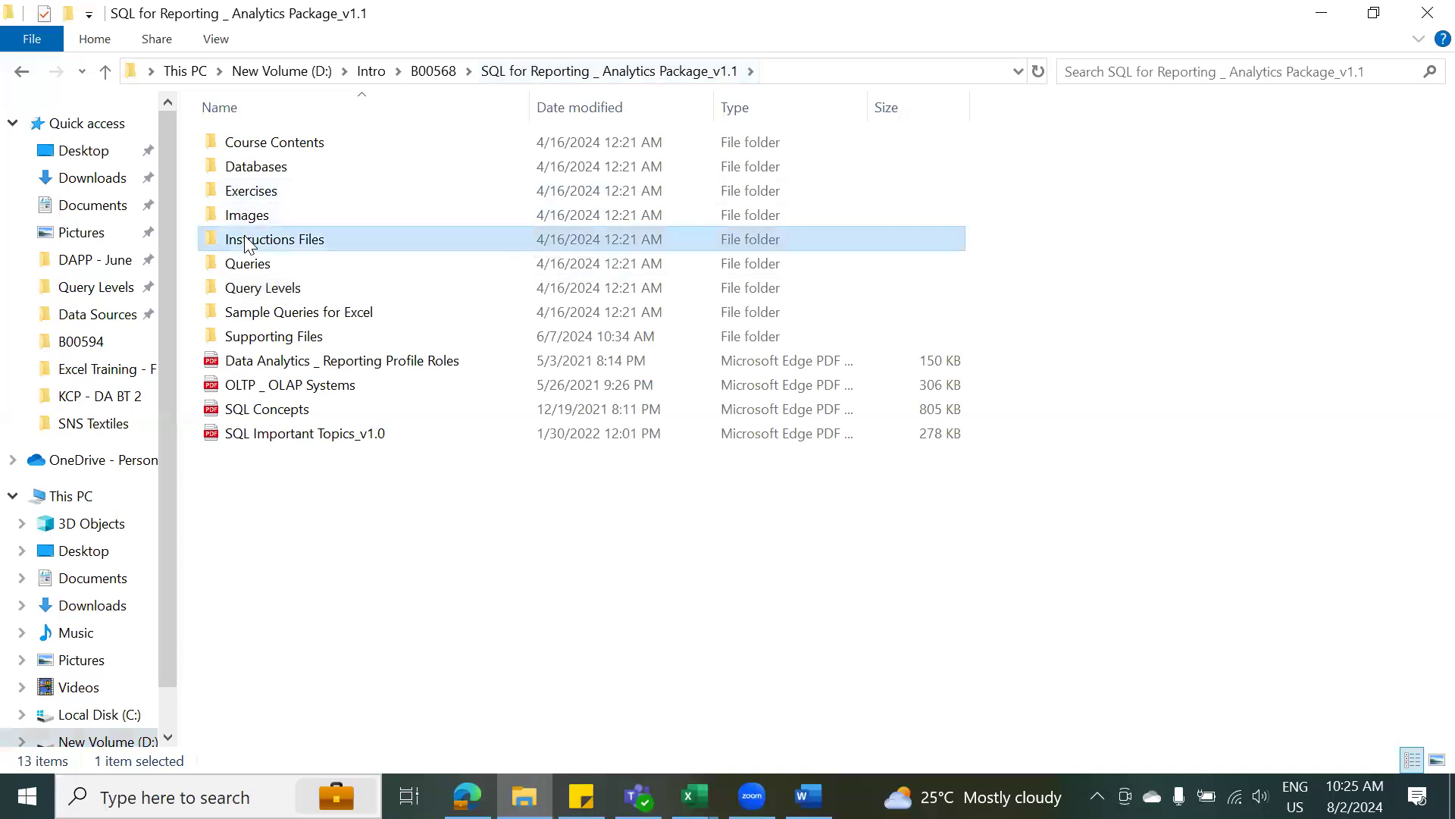
click(307, 151)
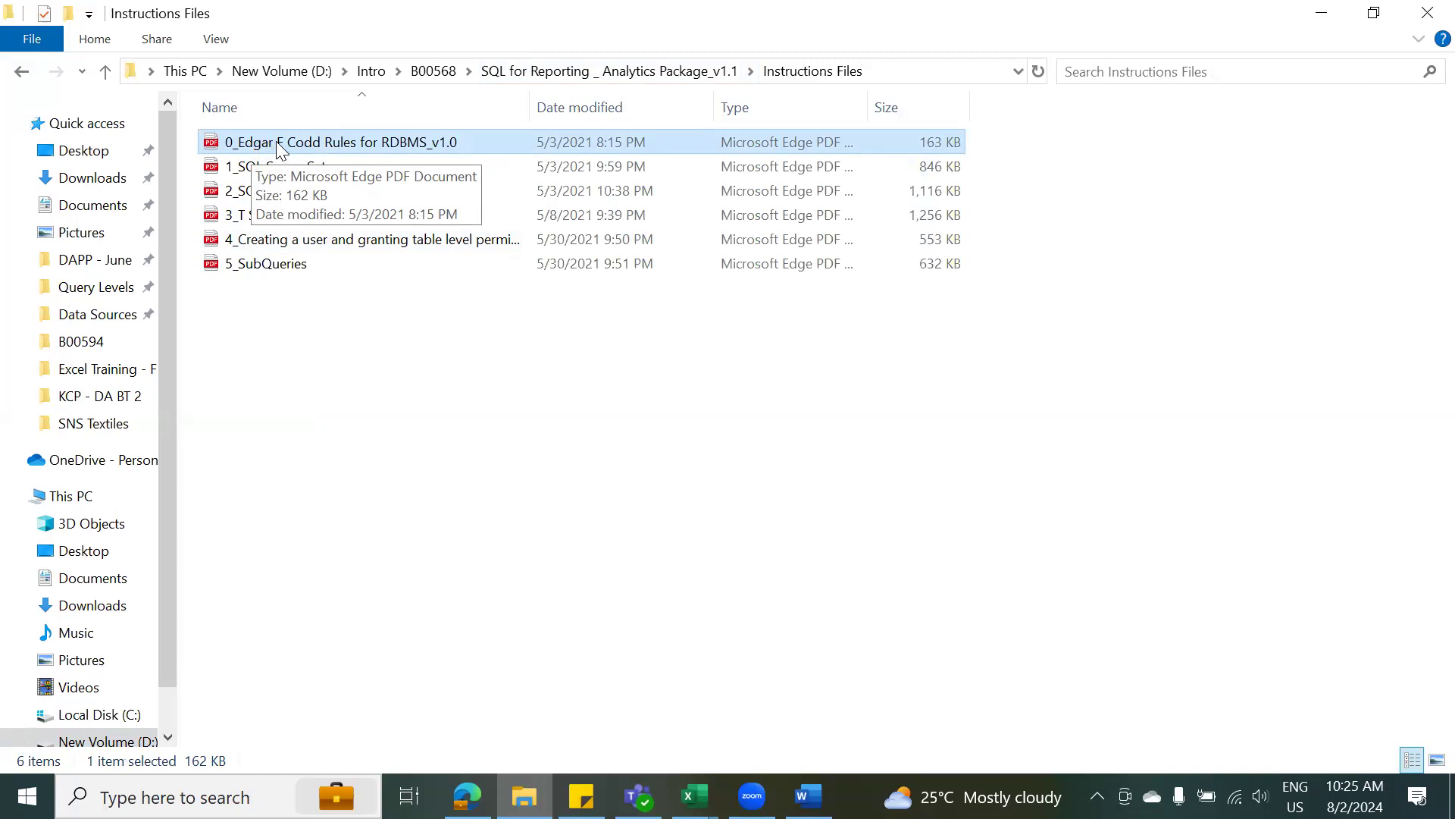
double_click(276, 141)
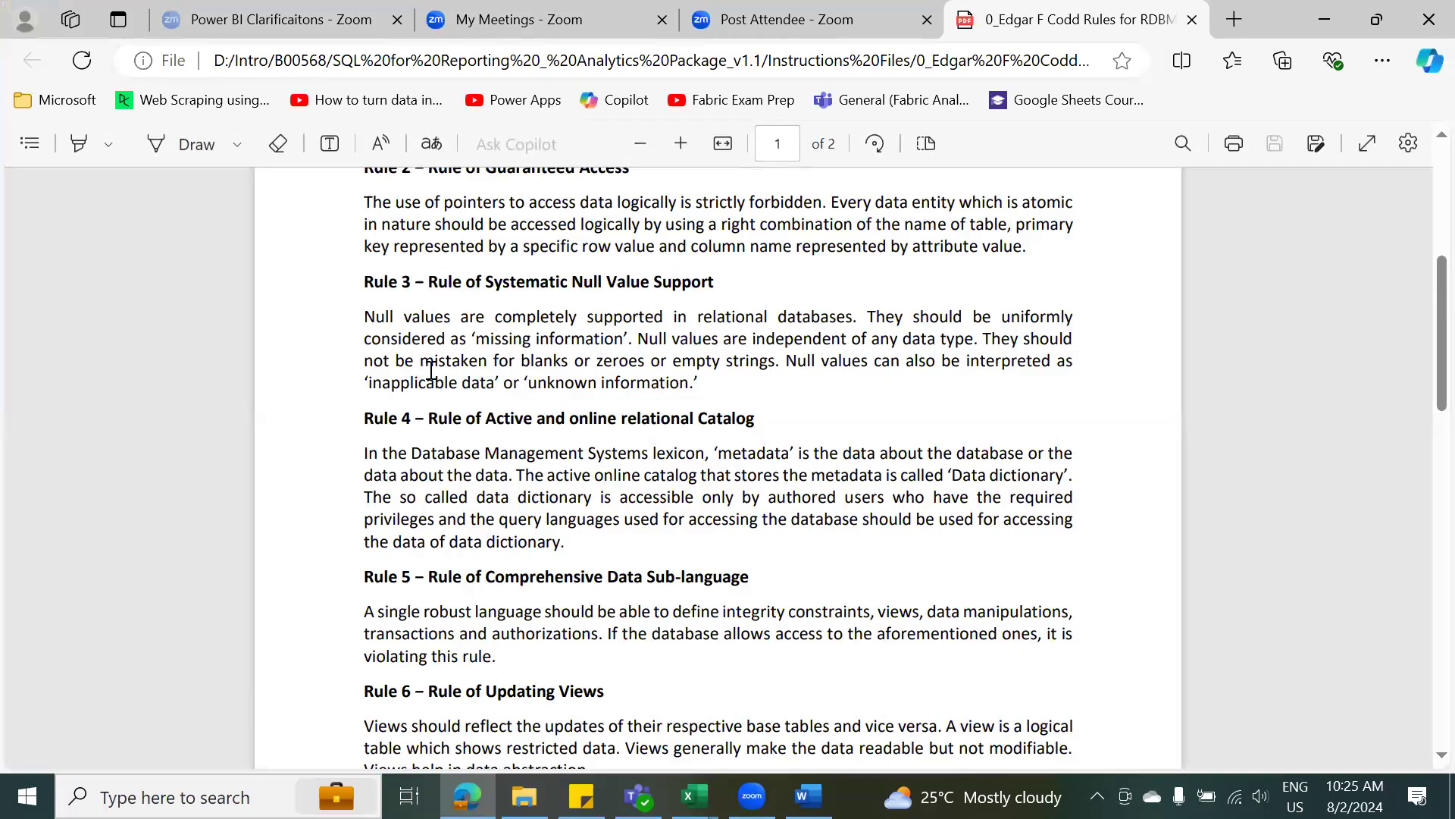
Read through Codd's RDBMS rules from Rule 0 to Rule 6 in the PDF.
scroll(431, 369, up, 5)
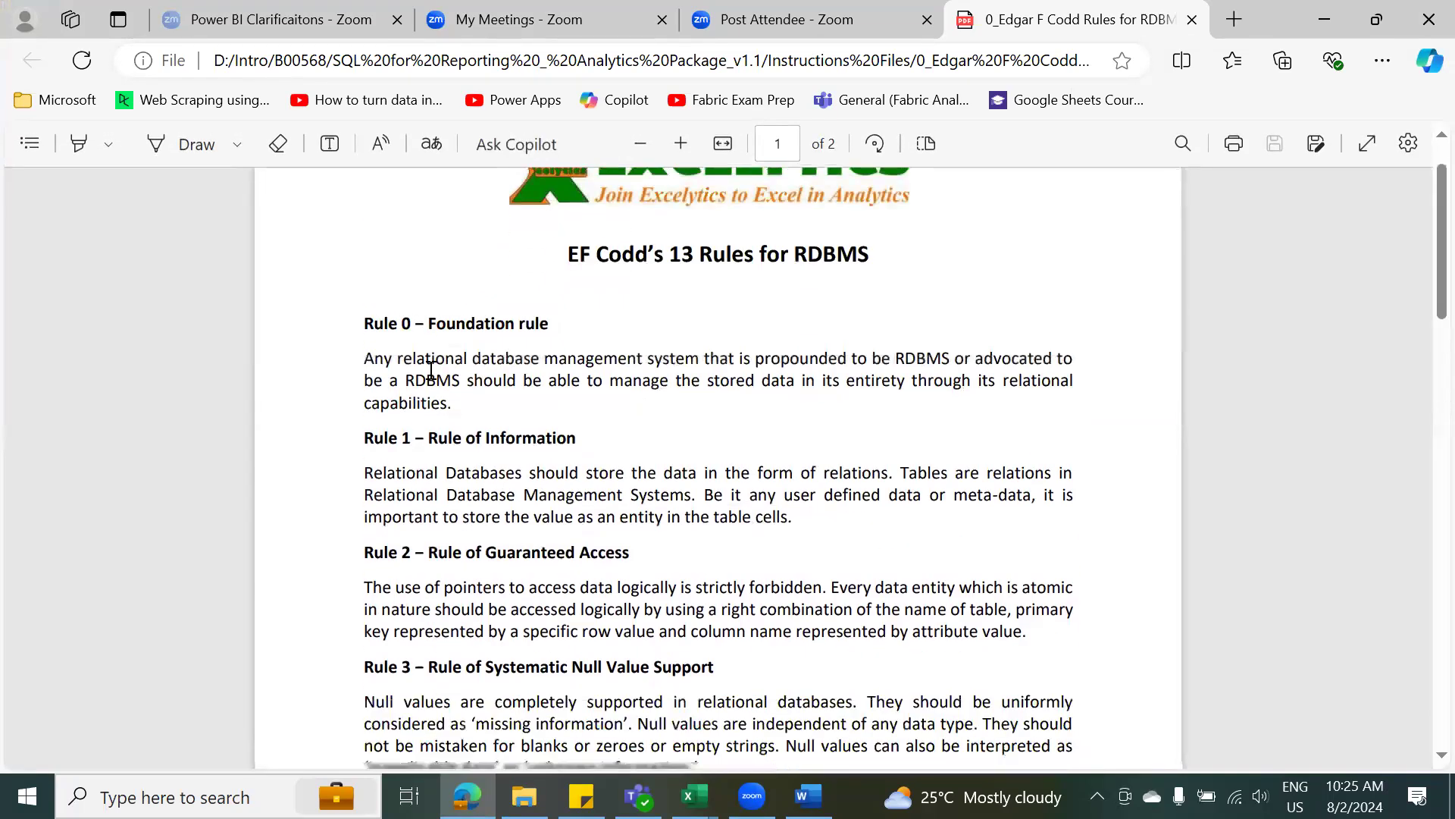
scroll(431, 370, down, 1)
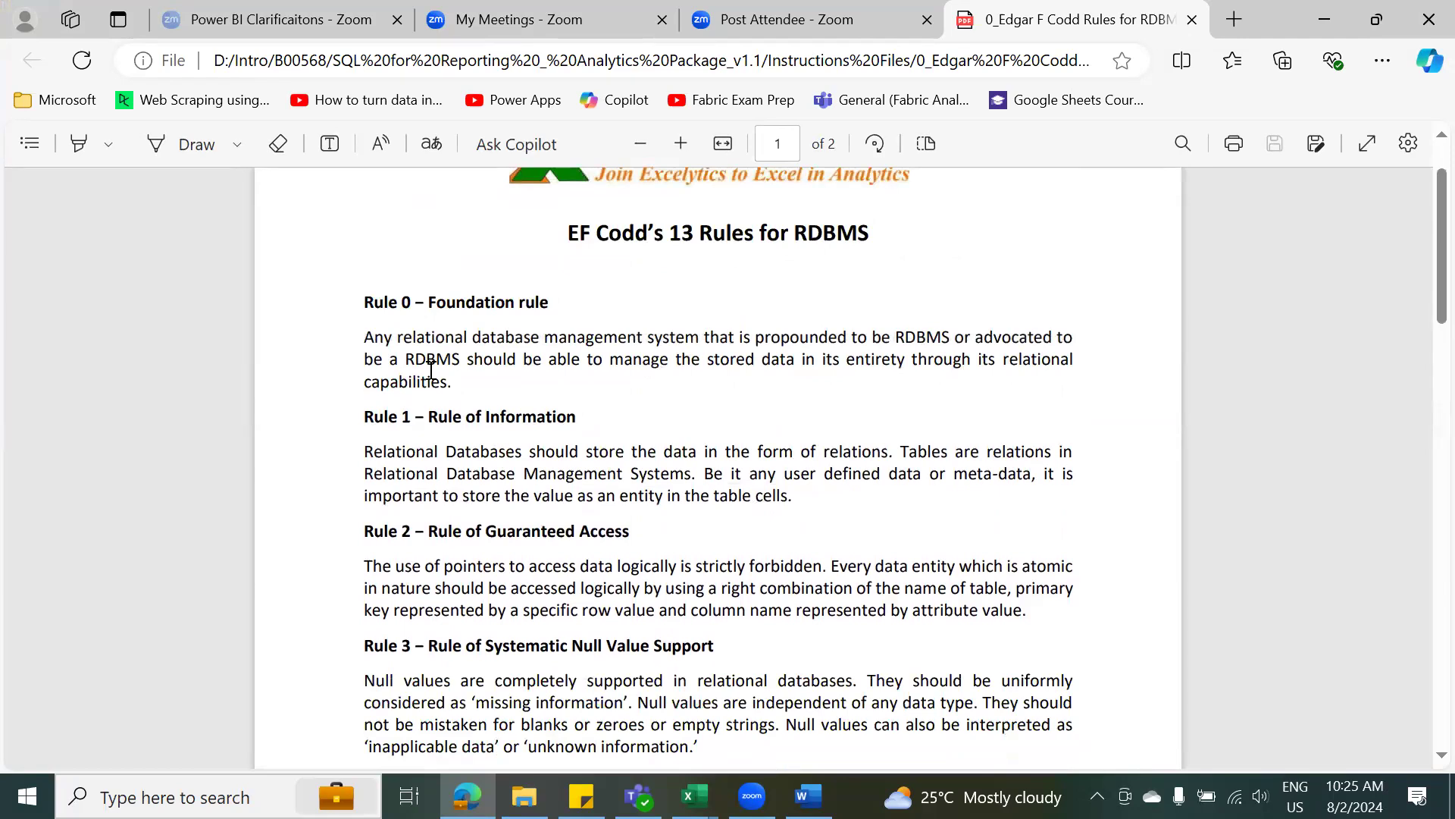
scroll(430, 370, down, 1)
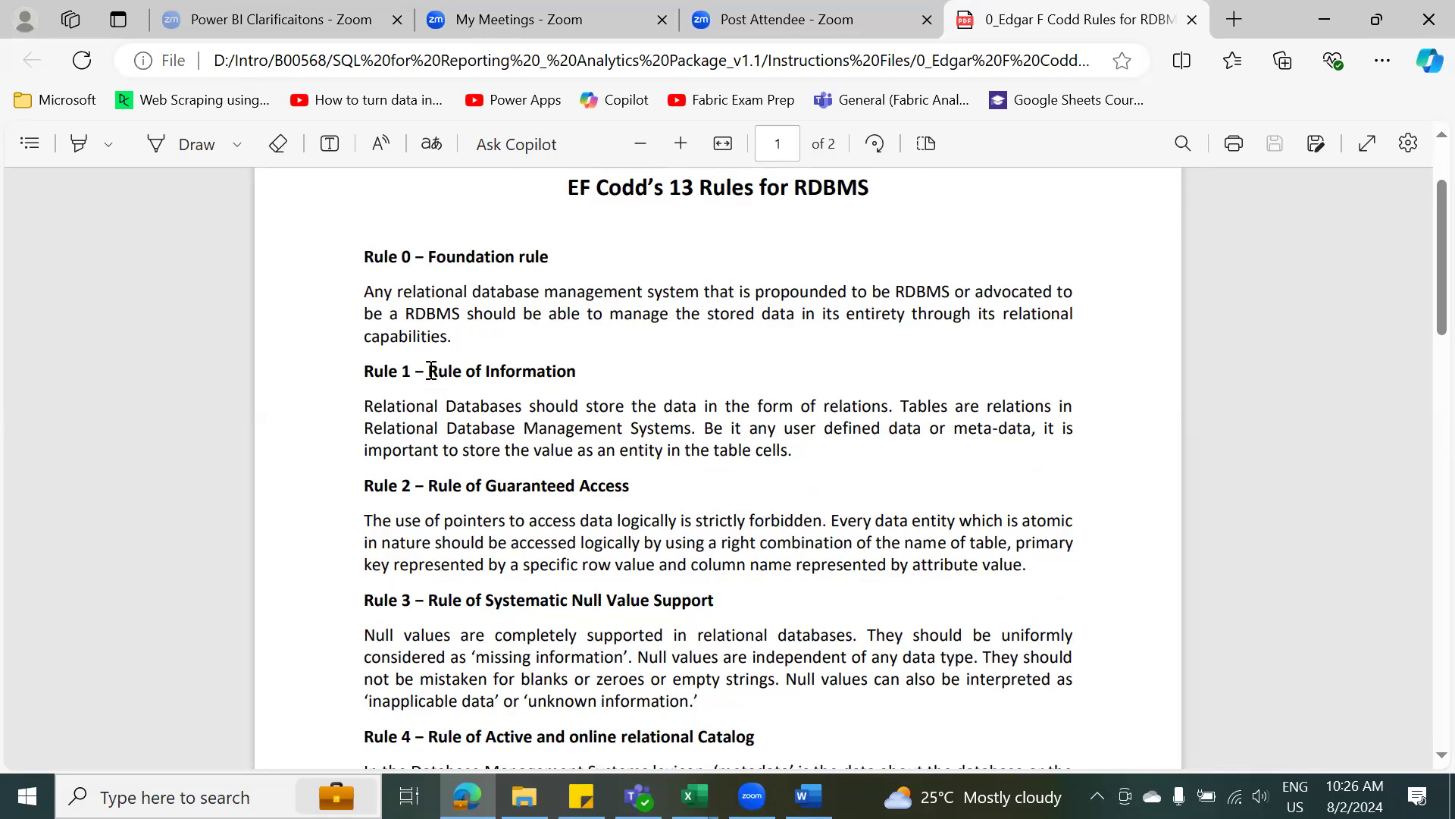
scroll(431, 370, down, 5)
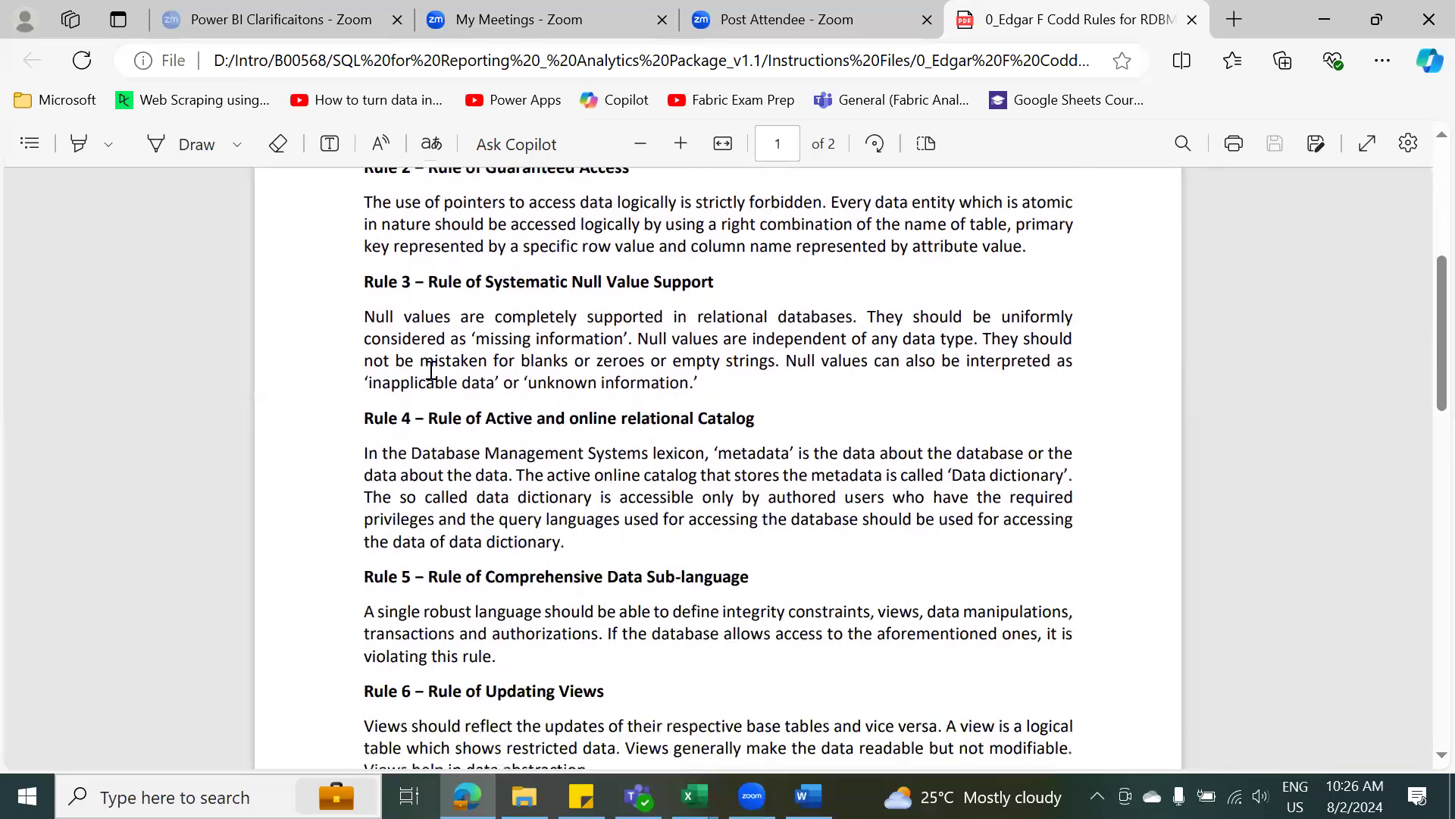
scroll(430, 370, down, 2)
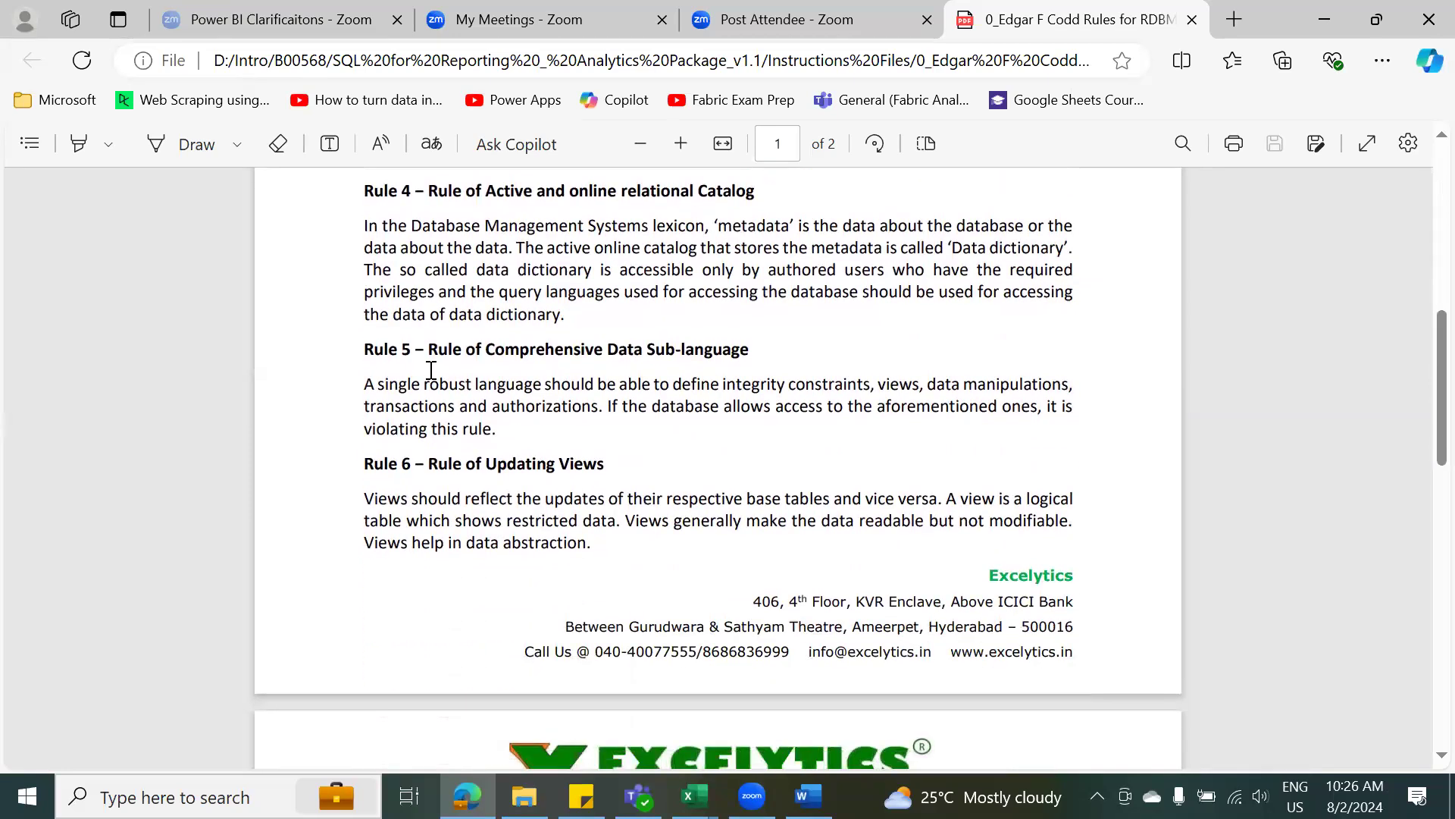
Return to the Instructions Files folder and review the SQL Server Setup, SQL Server Client Setup and T SQL Concepts PDF entries.
key(alt+Tab)
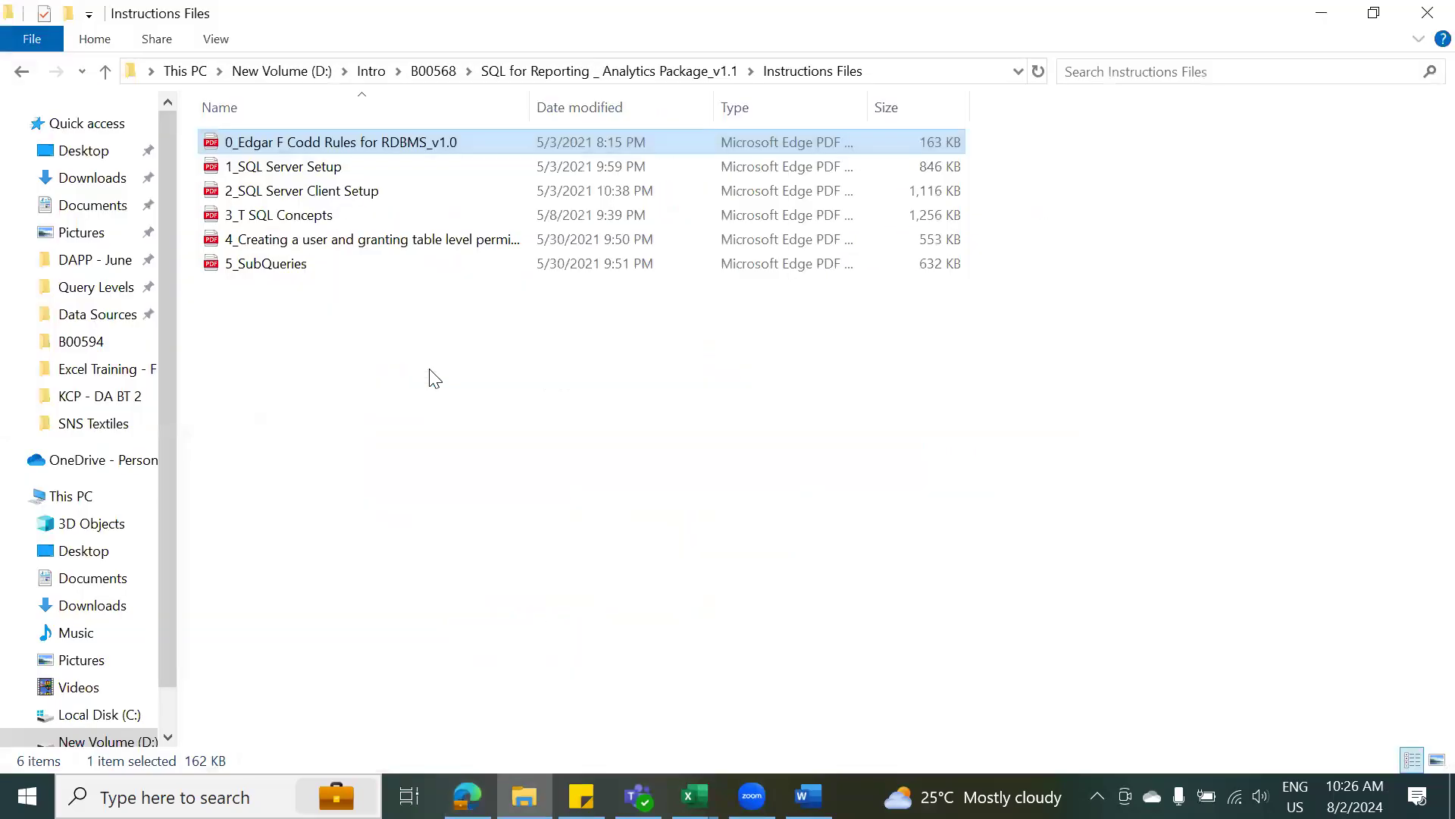
key(Down)
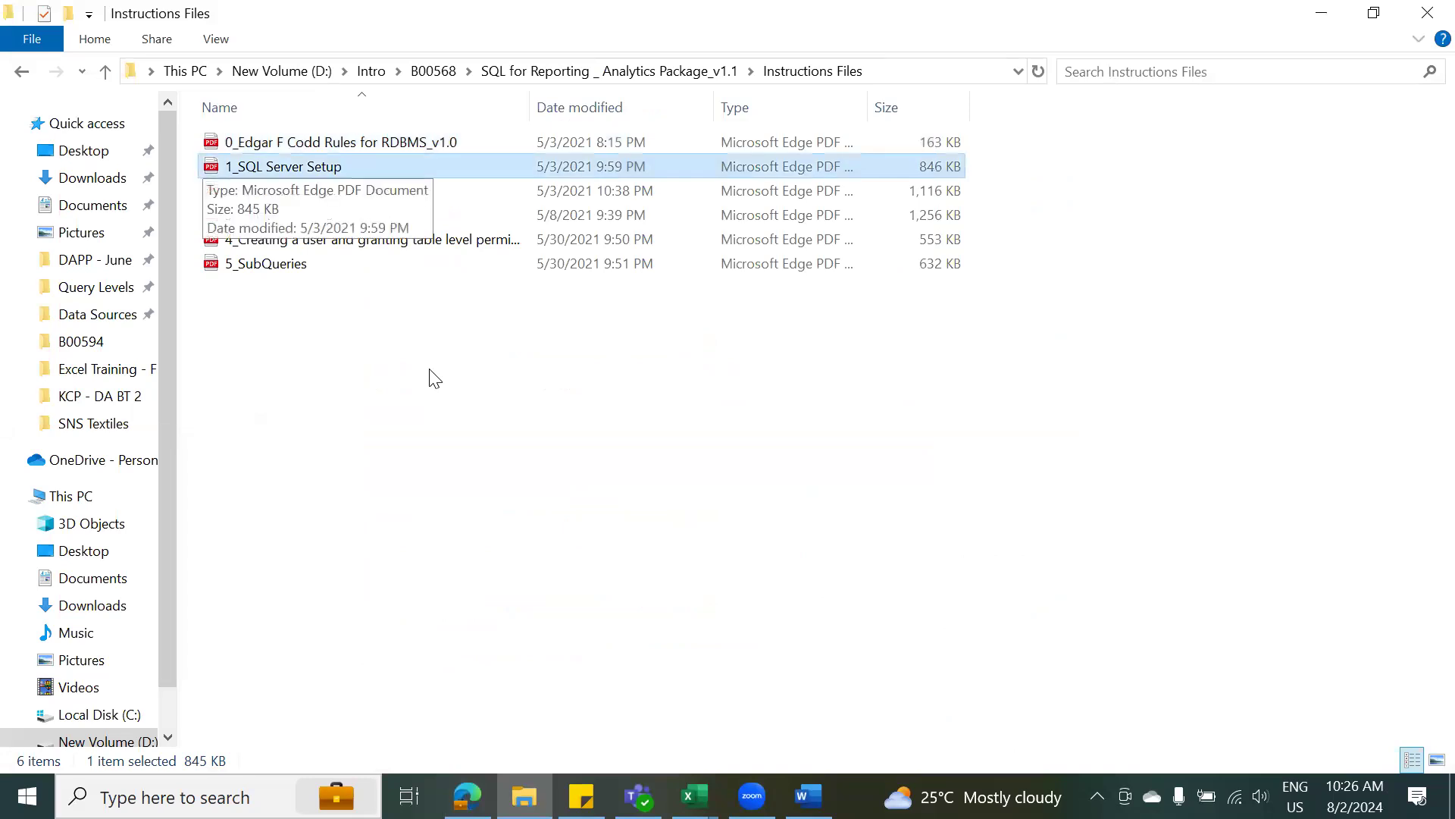
key(Down)
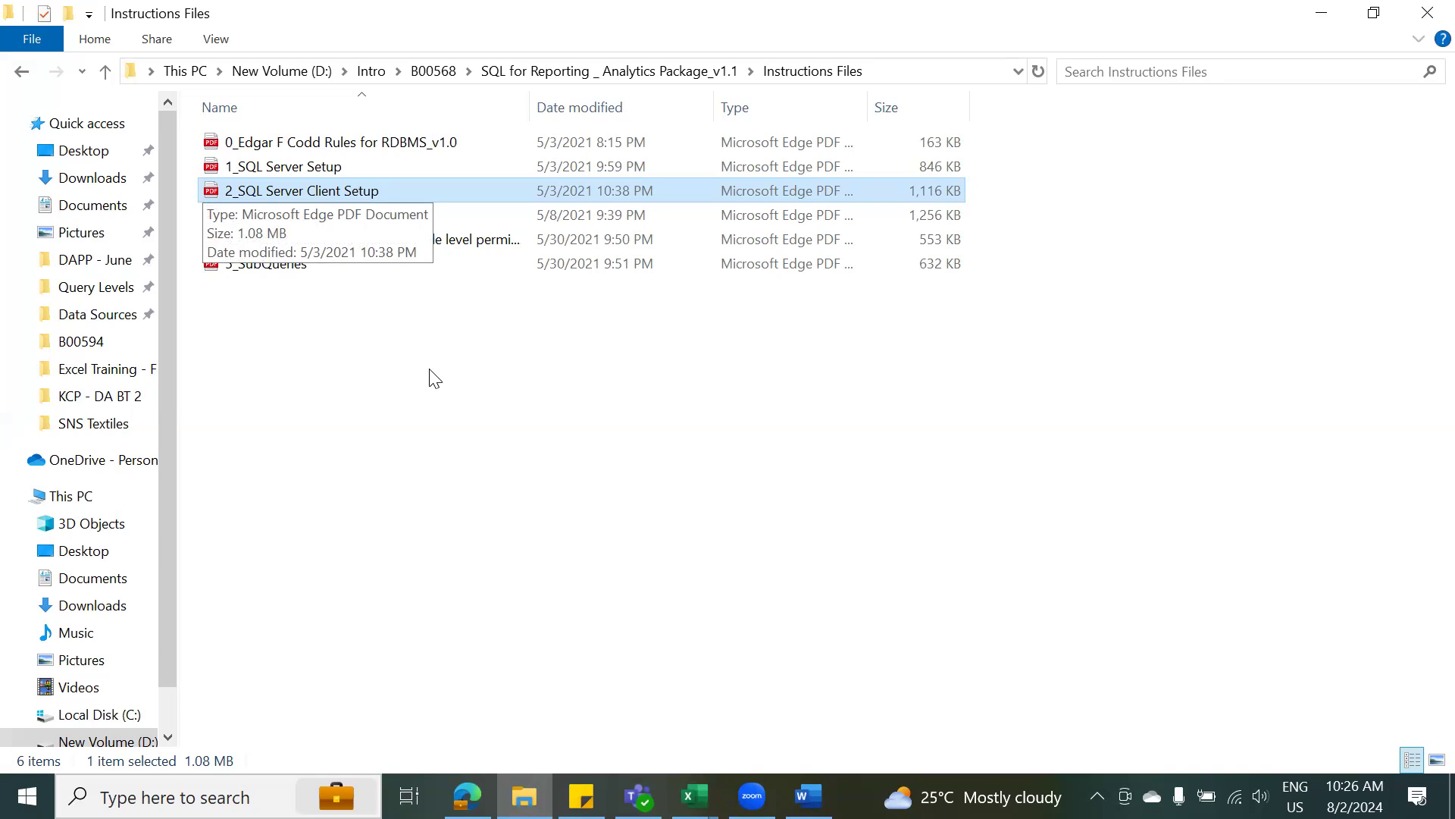
key(Up)
key(Down)
key(Down)
key(Up)
key(Up)
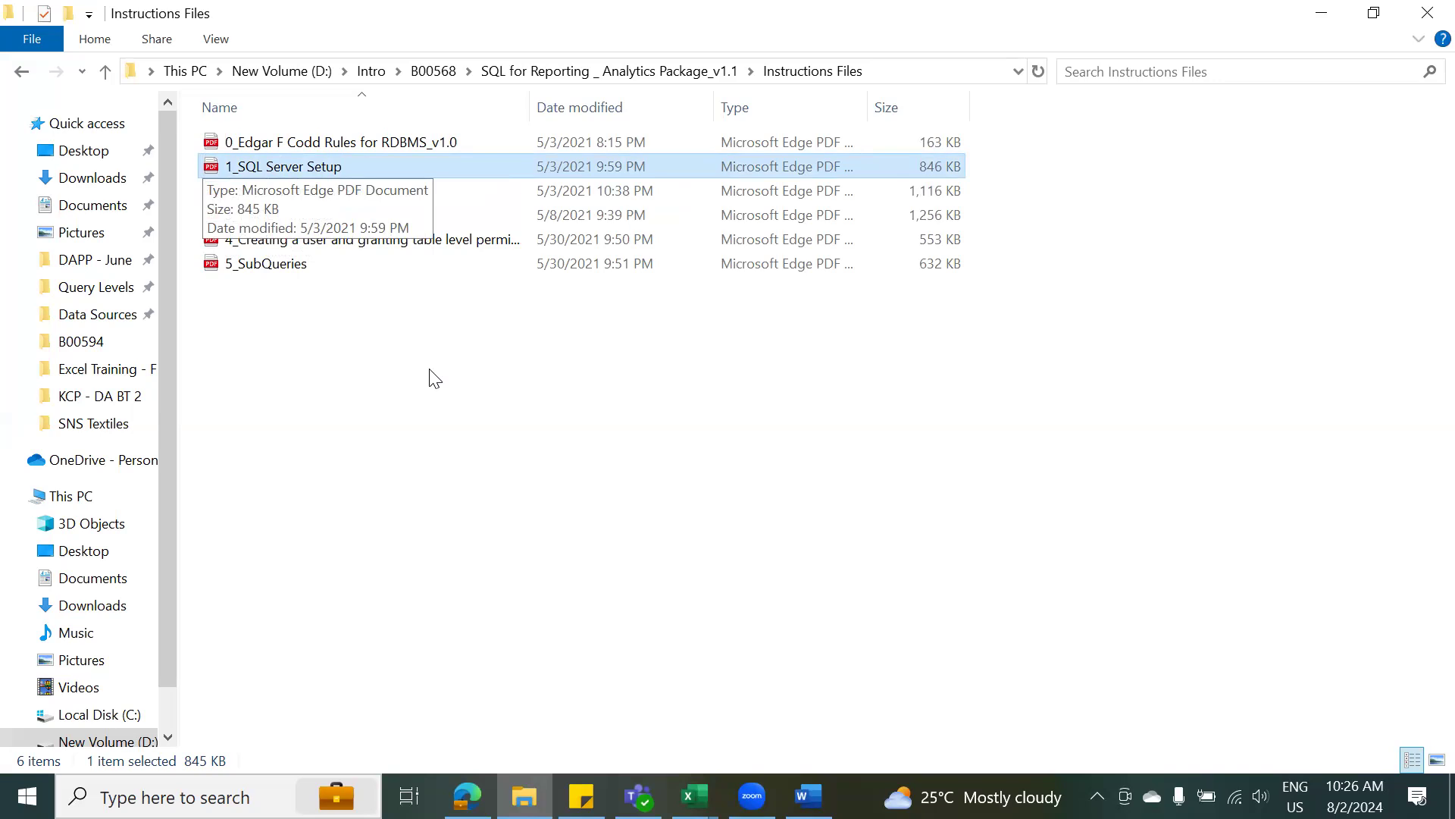
key(Down)
key(Down)
key(Up)
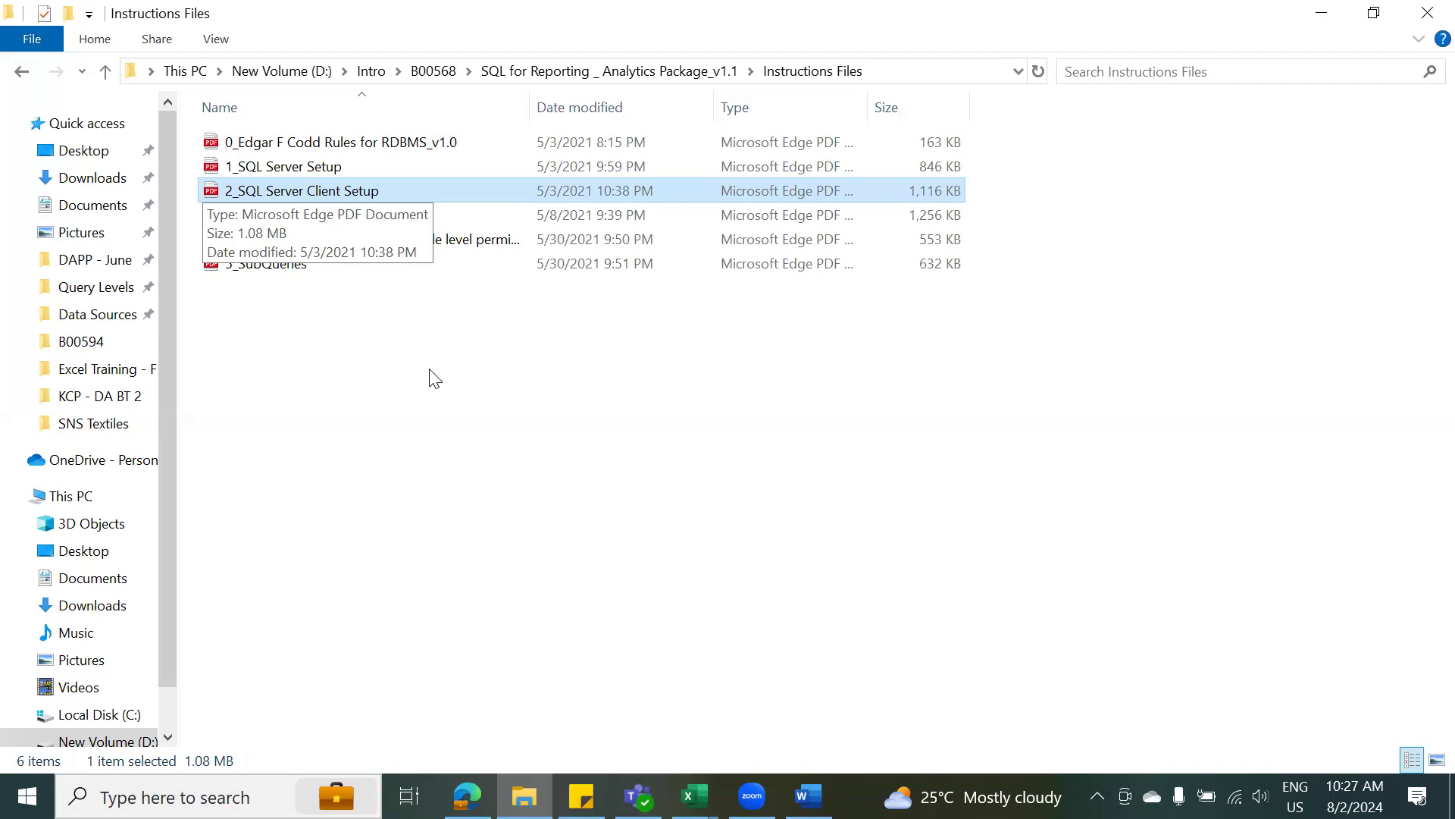
key(Down)
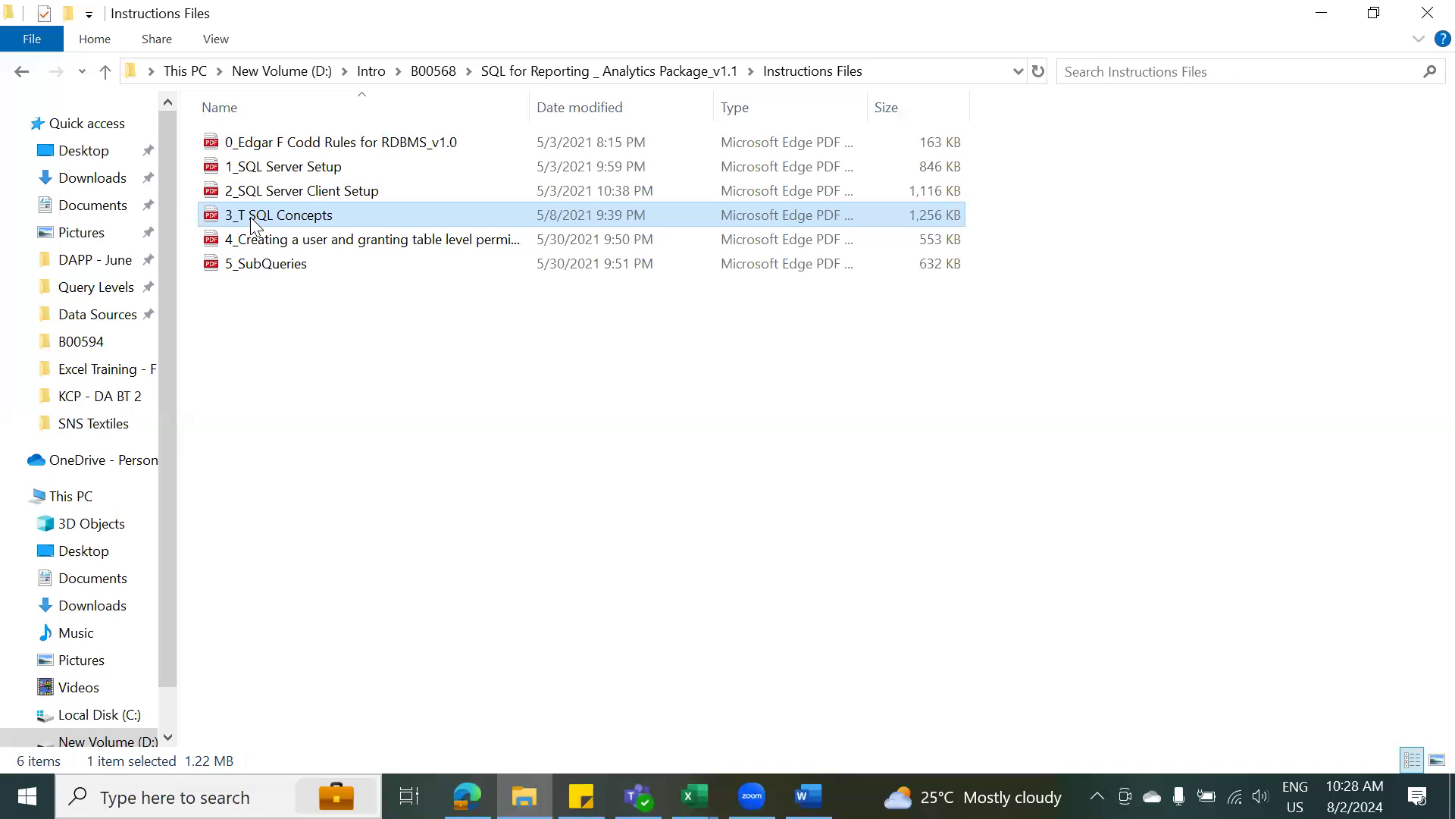
Return to the Word notes and append "T- SQL,MYSQL, PL SQL" to the "SQL Server – Microsoft" line.
key(alt+Tab)
key(alt+Tab)
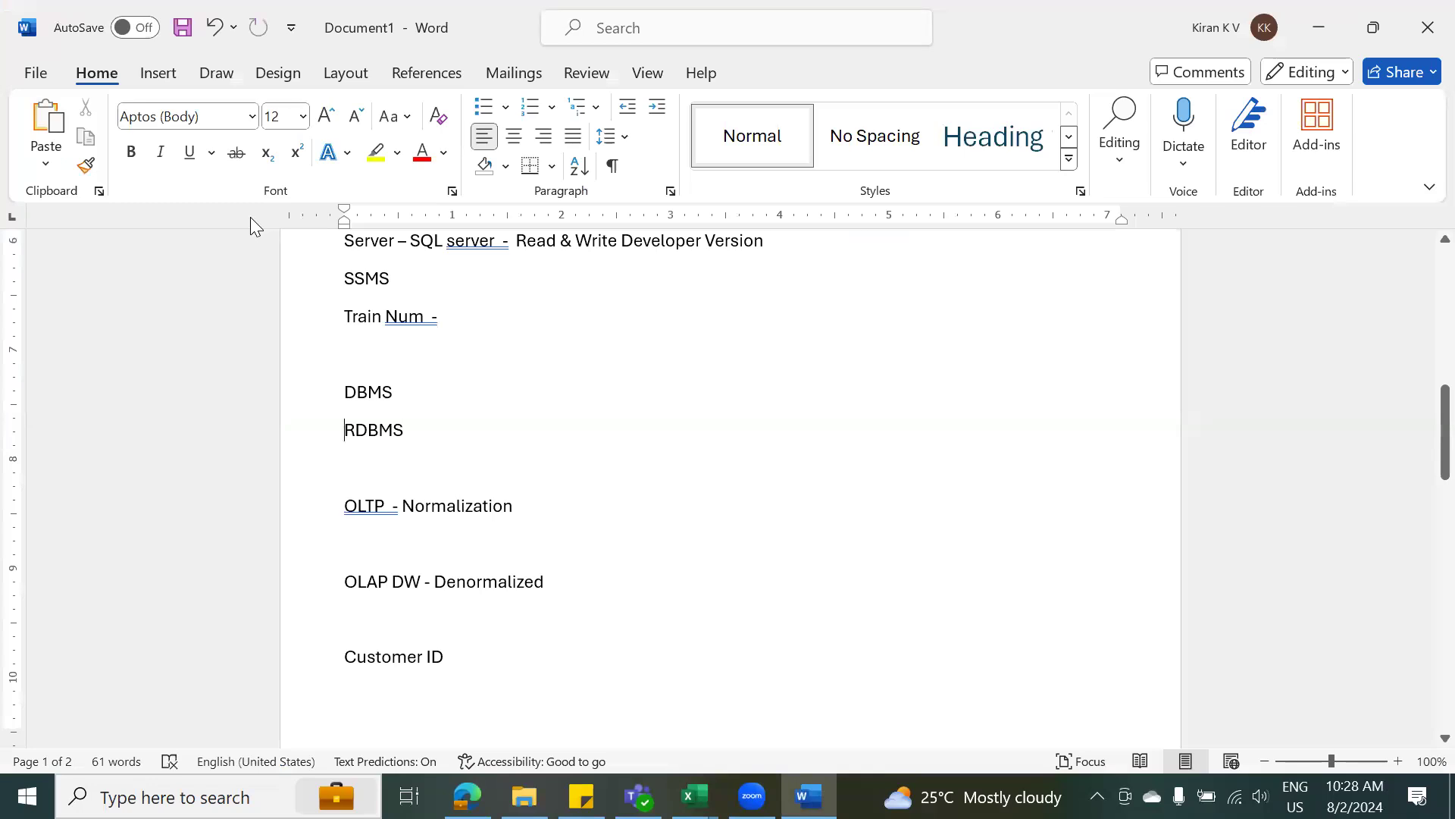
key(Up)
key(Up)
key(Up)
key(Up)
key(Up)
key(Up)
key(Up)
key(Up)
key(Up)
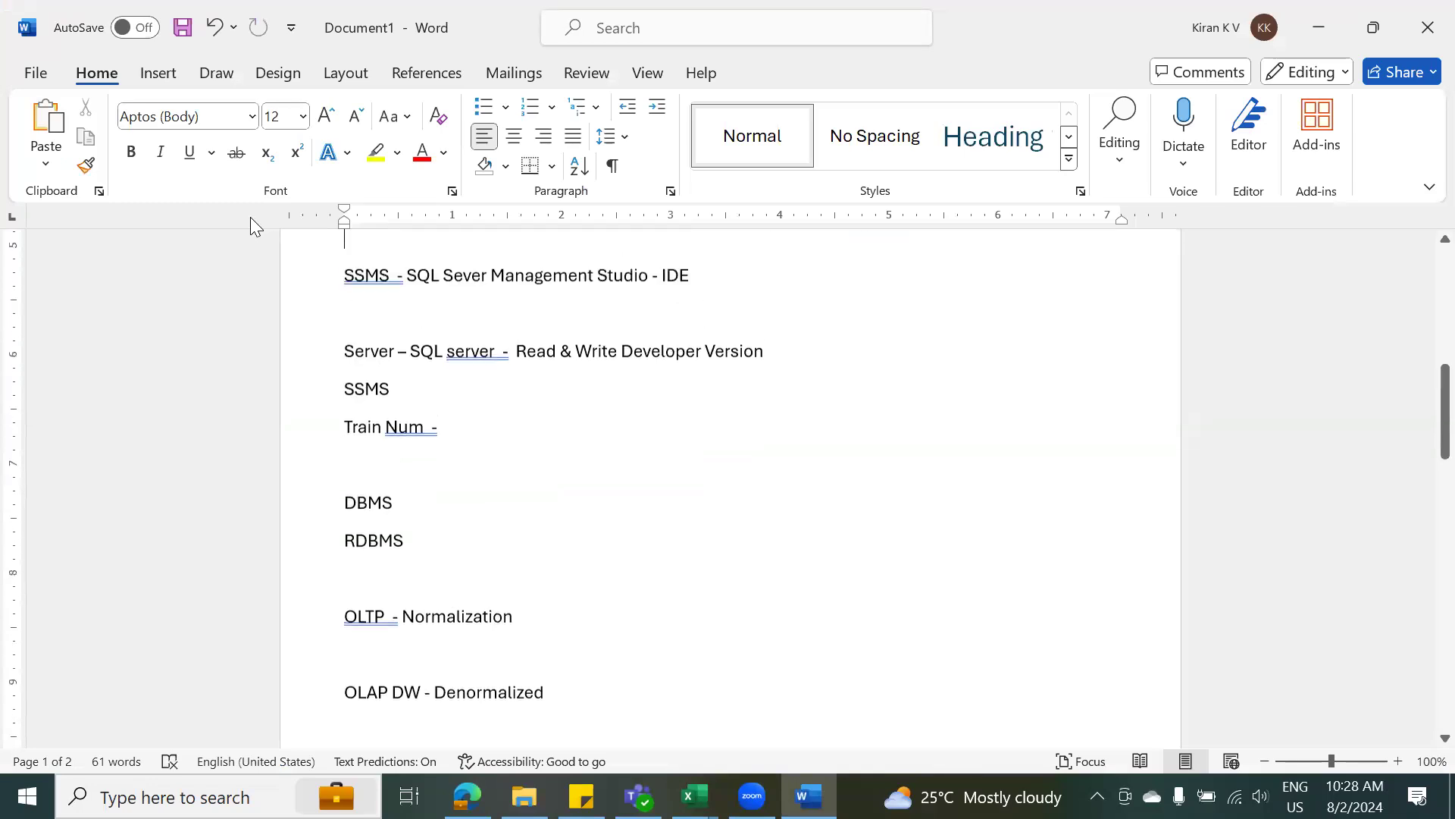
key(Up)
key(Up)
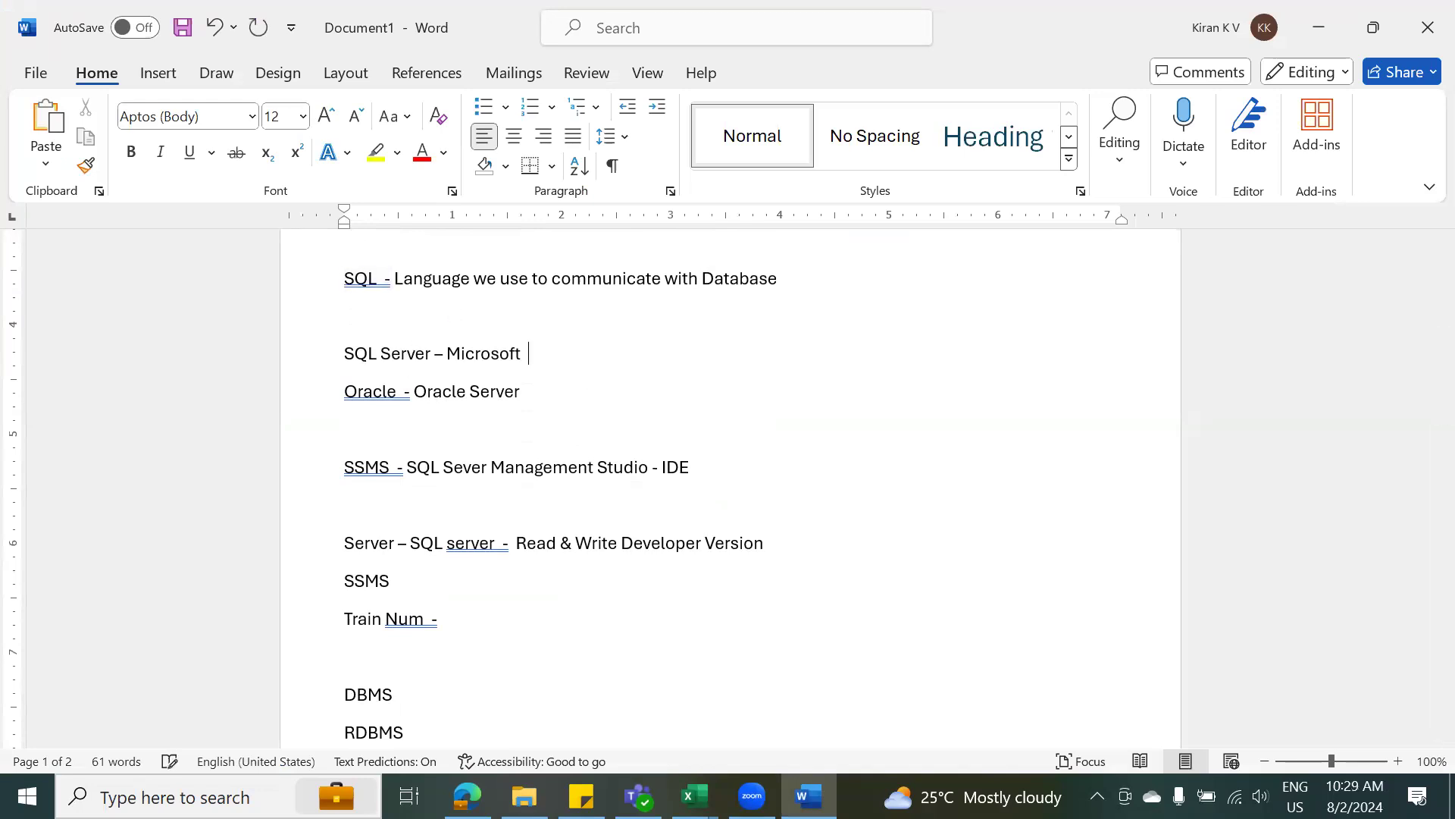
text(T)
text(- SQL)
text(,)
text(N)
key(BackSpace)
text(MYSQL, OP)
key(BackSpace)
key(BackSpace)
text(PL SQL)
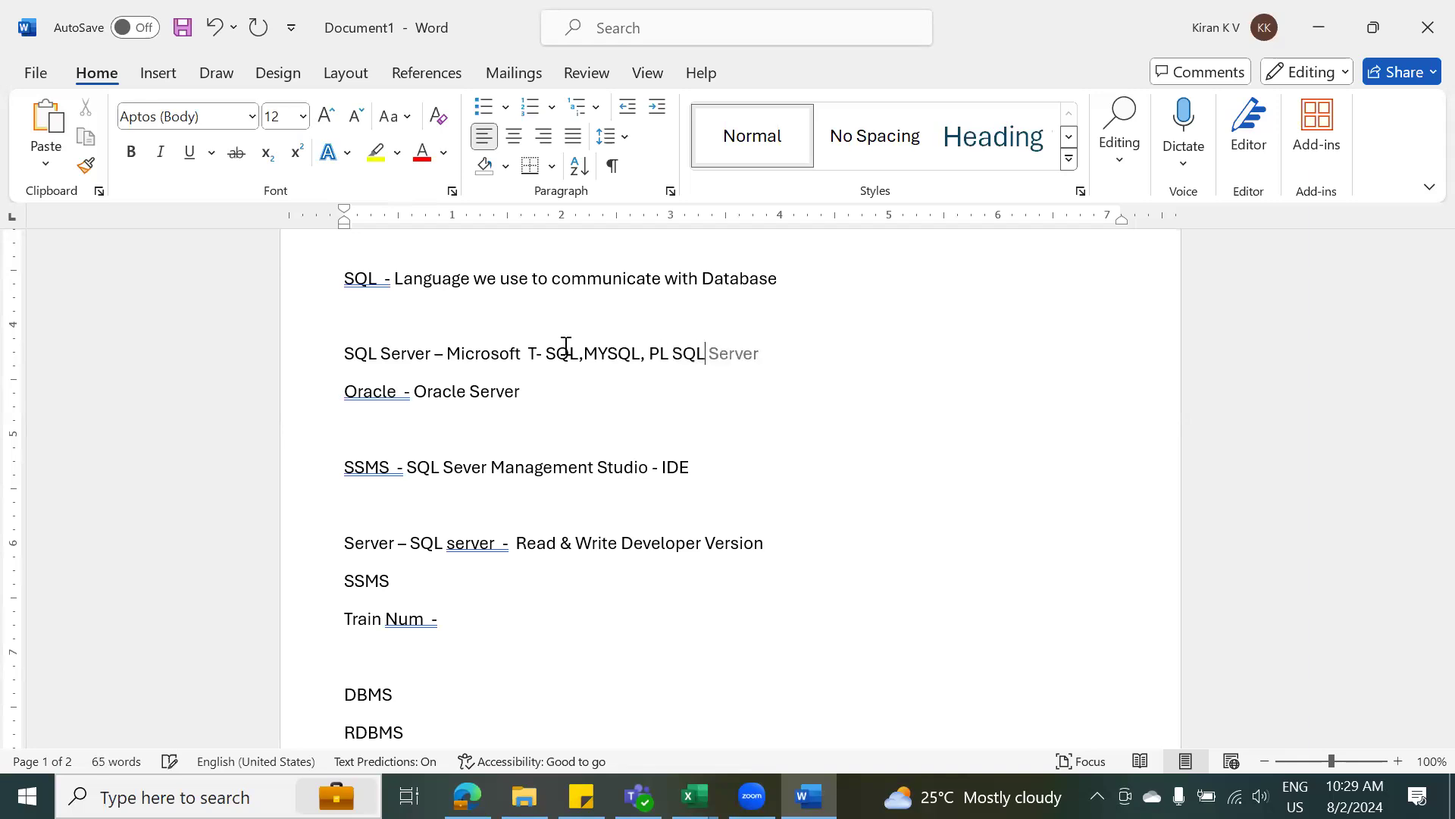
Separate the "SQL Server – Microsoft" line from the "Oracle - Oracle Server" line with a blank line, leaving the cursor after "PL SQL".
key(Delete)
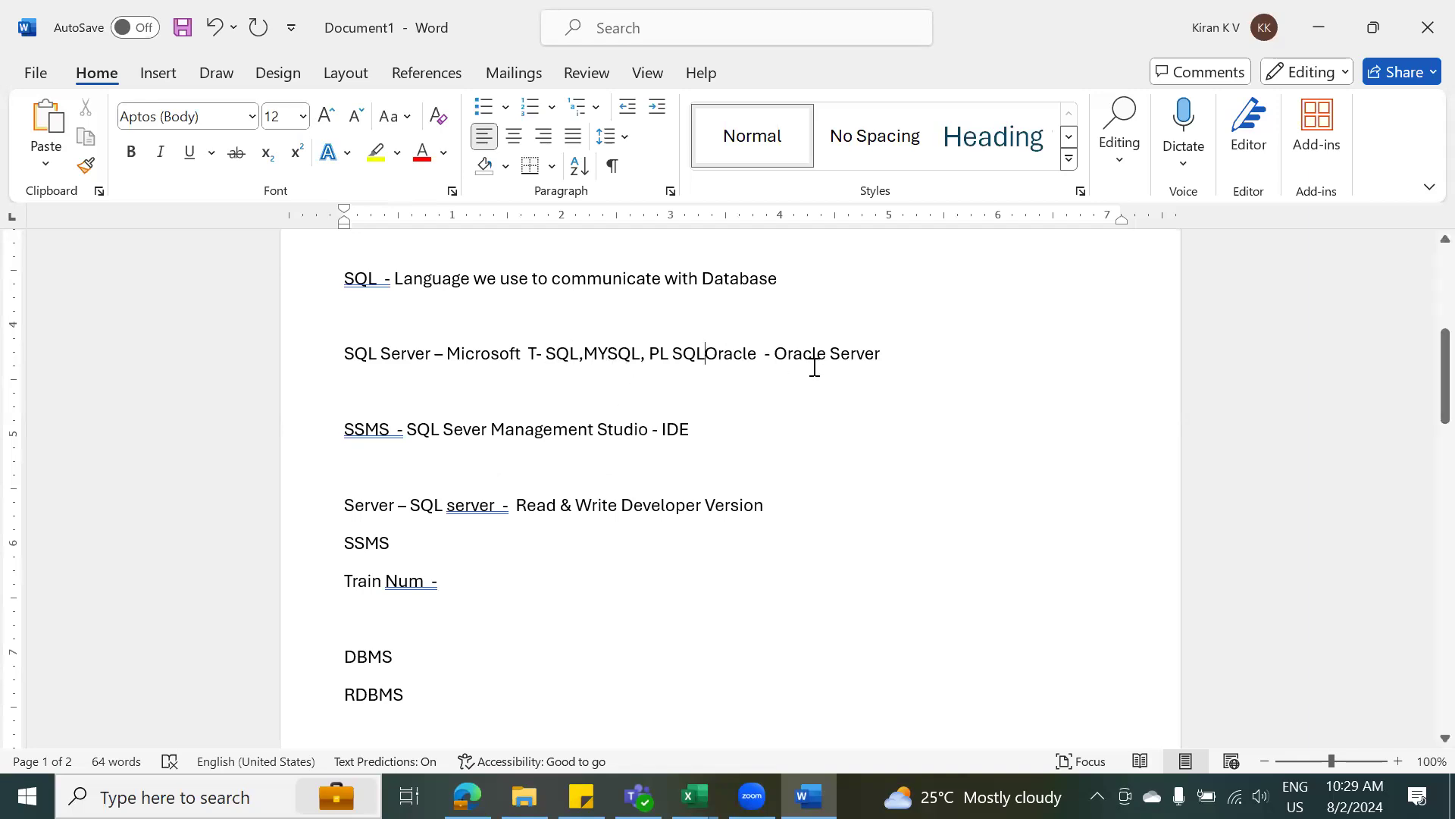
key(Return)
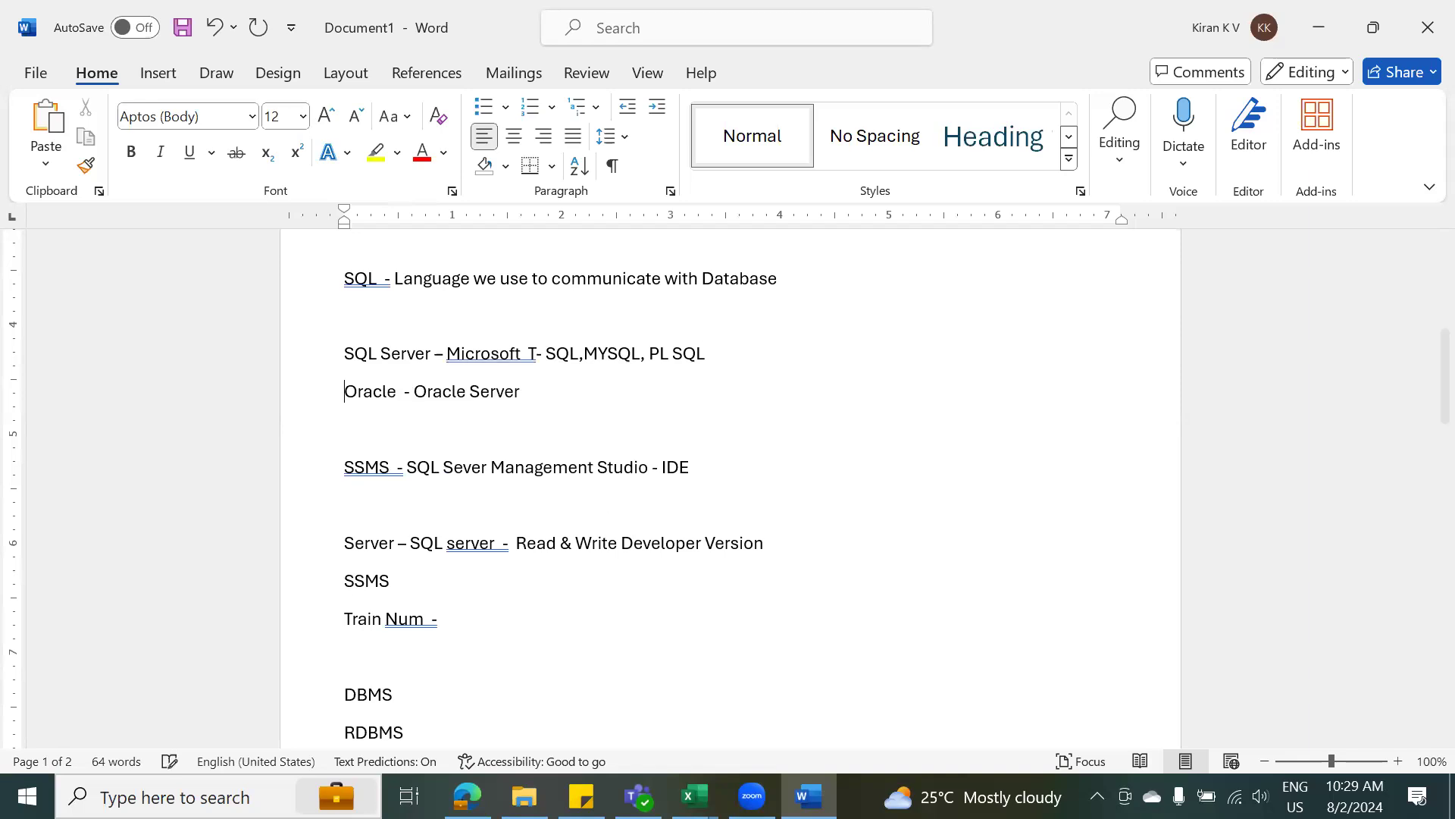
key(Return)
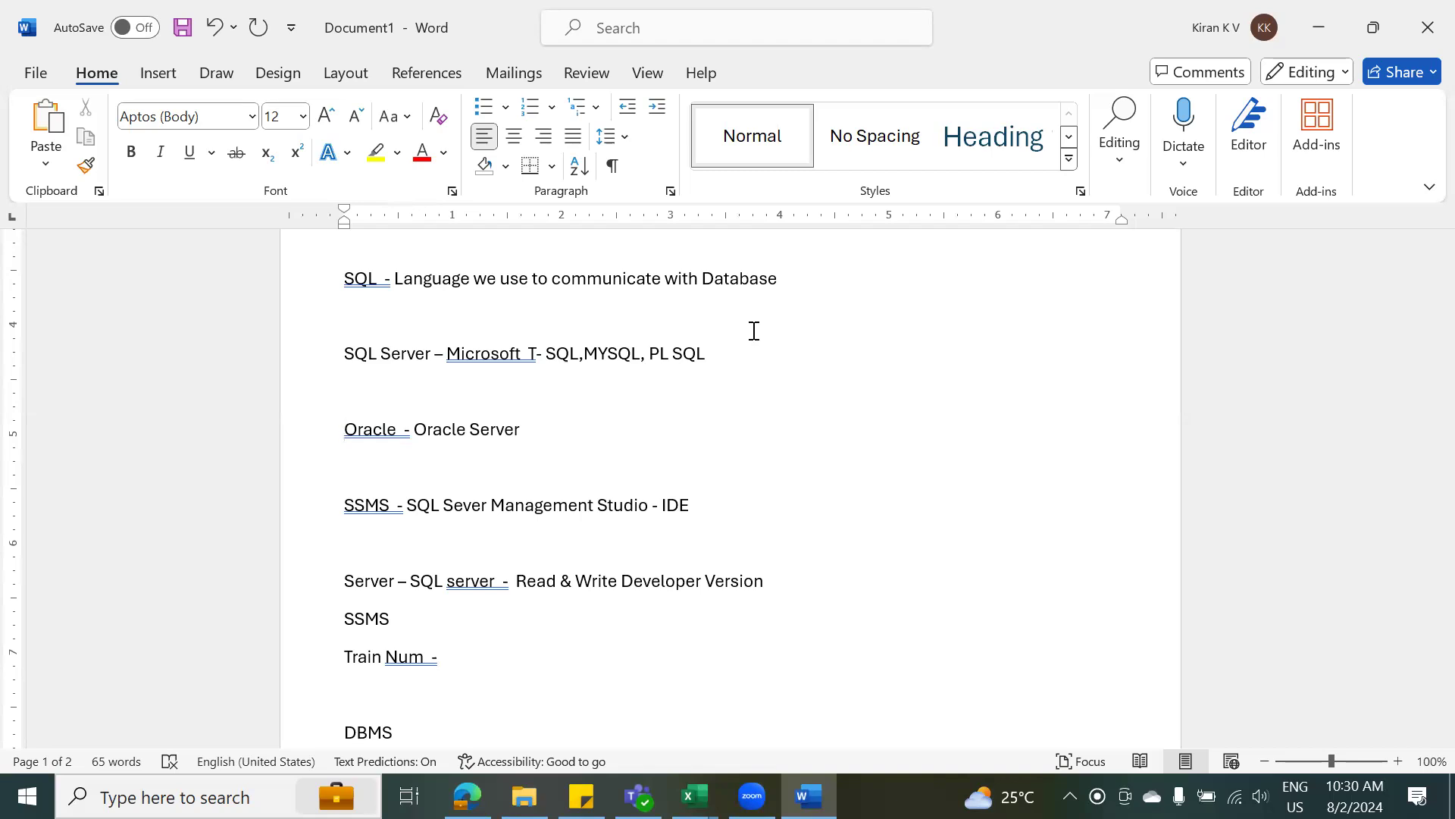
double_click(530, 360)
click(568, 360)
click(750, 361)
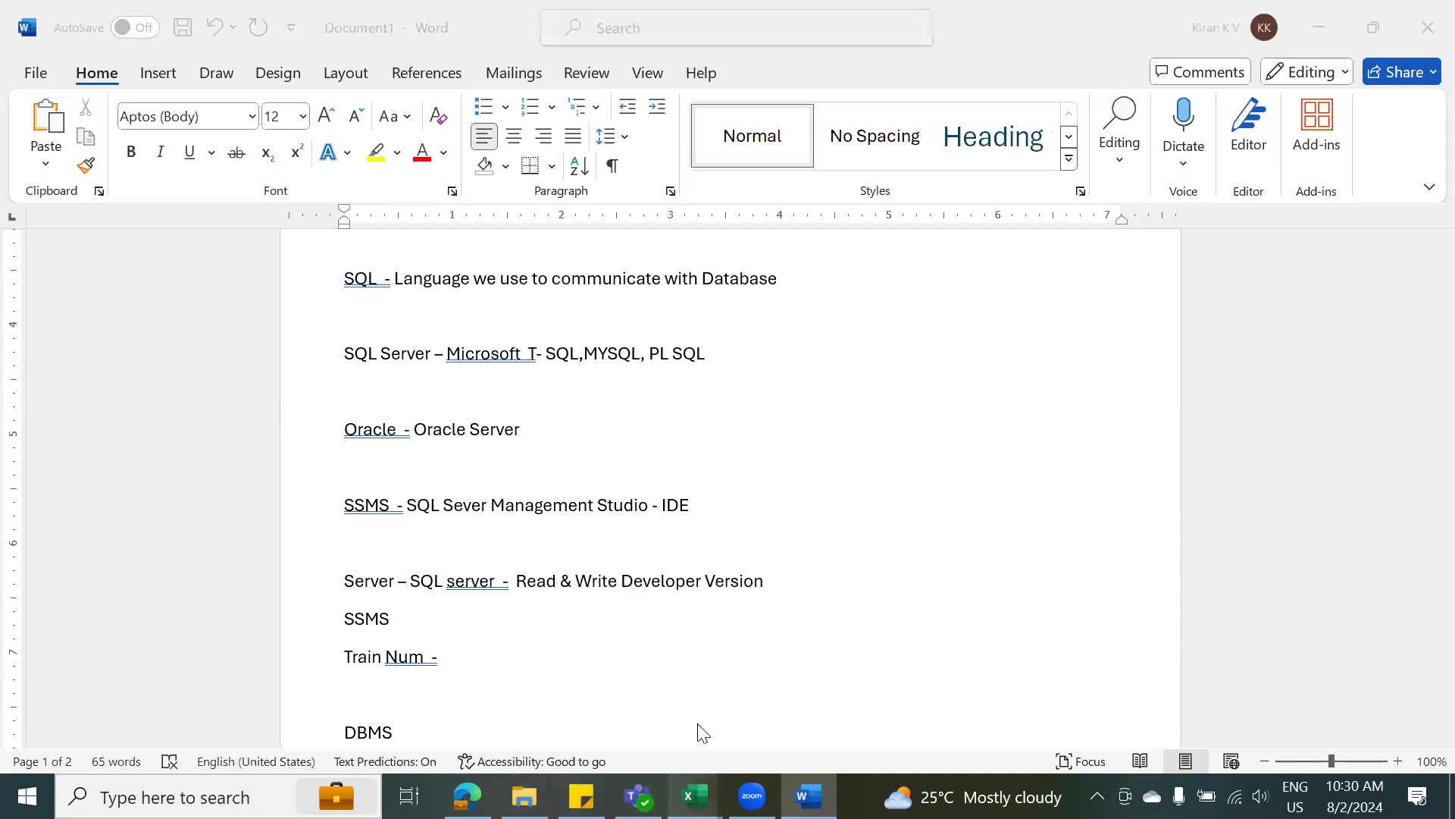
Switch to the Employee Table workbook in Excel to review the Sales rows on the Denormalized sheet, and return to the Word notes' SQL Server line.
mouse_move(695, 795)
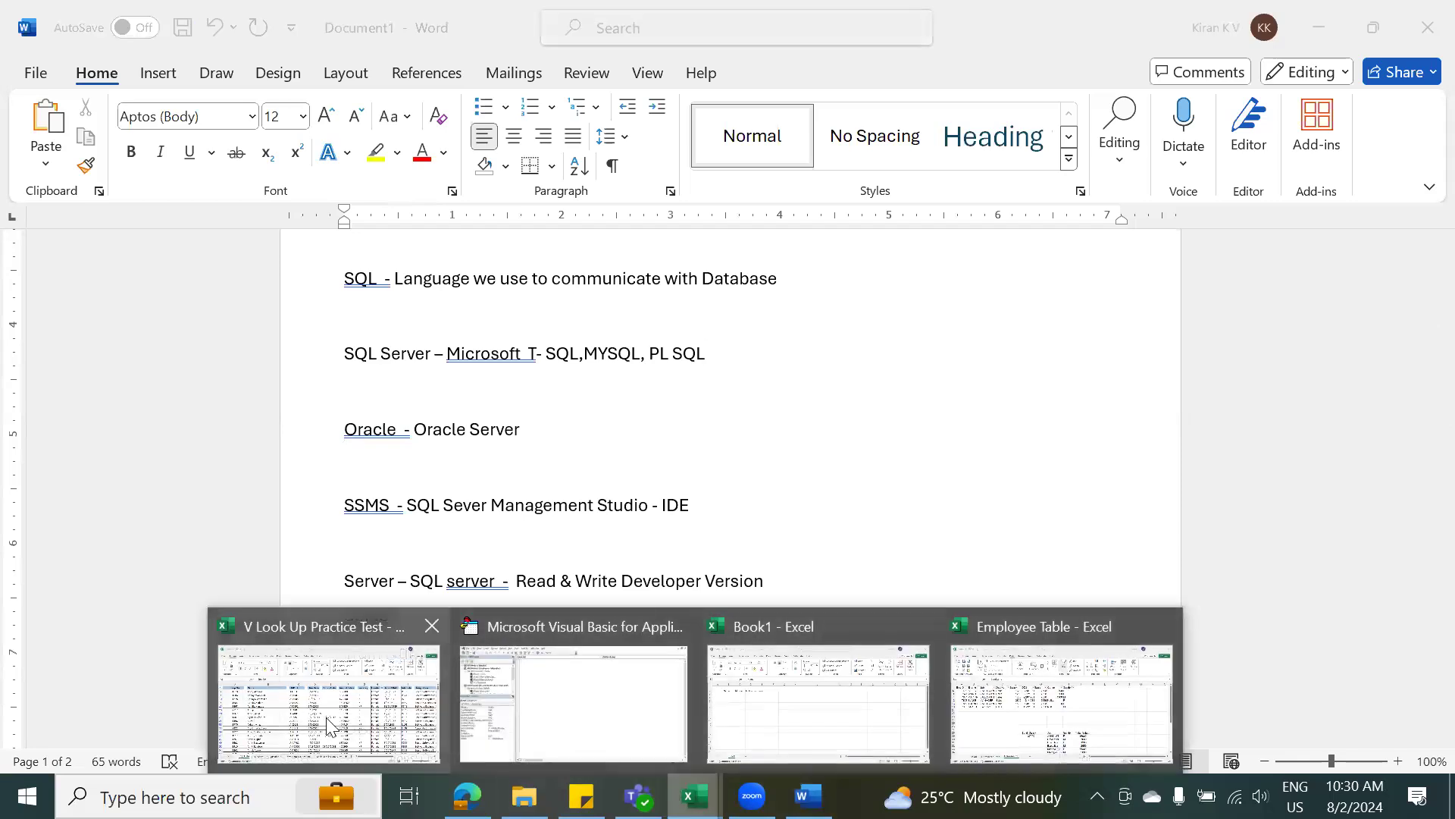
click(1082, 704)
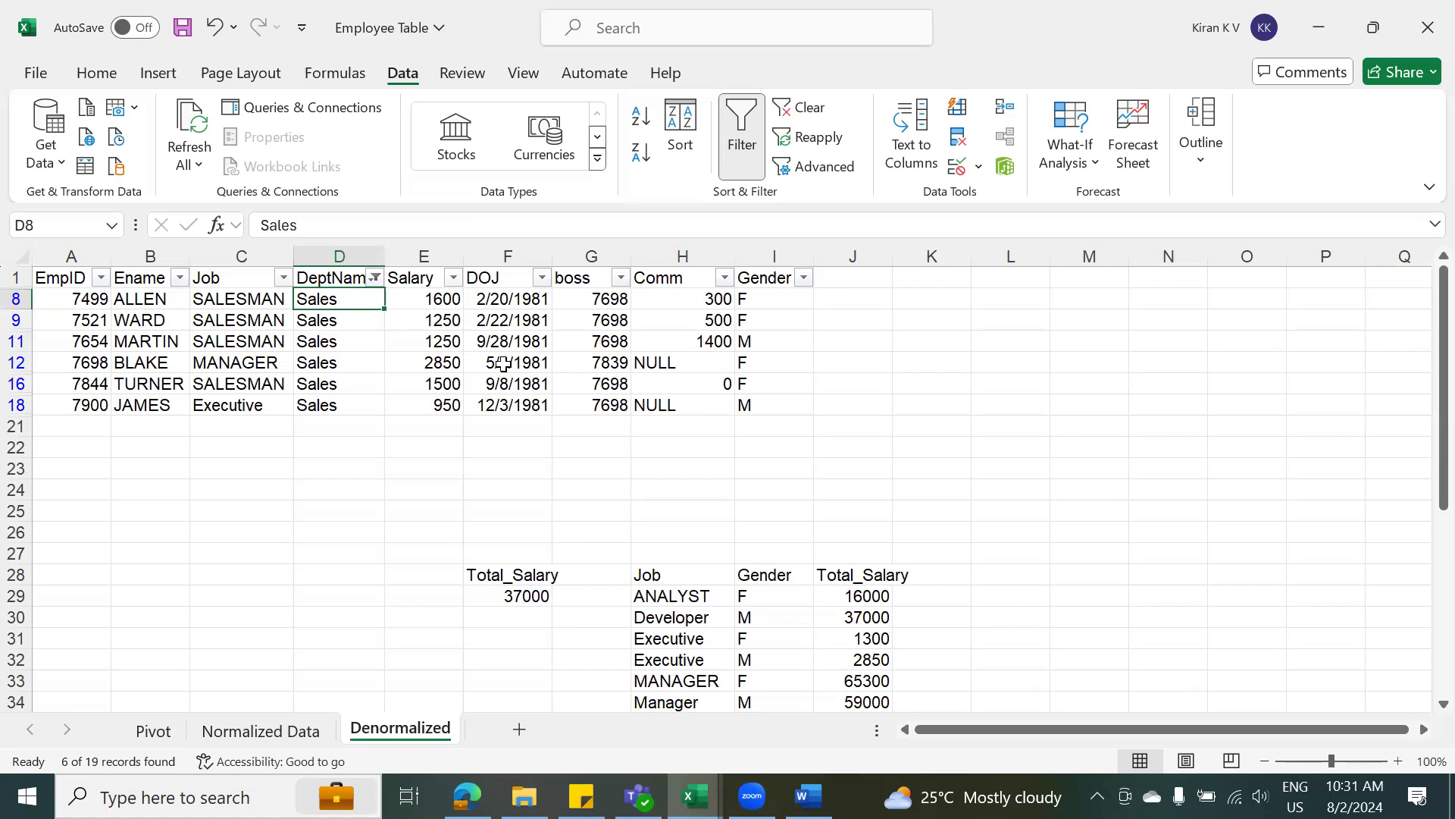
key(alt+Tab)
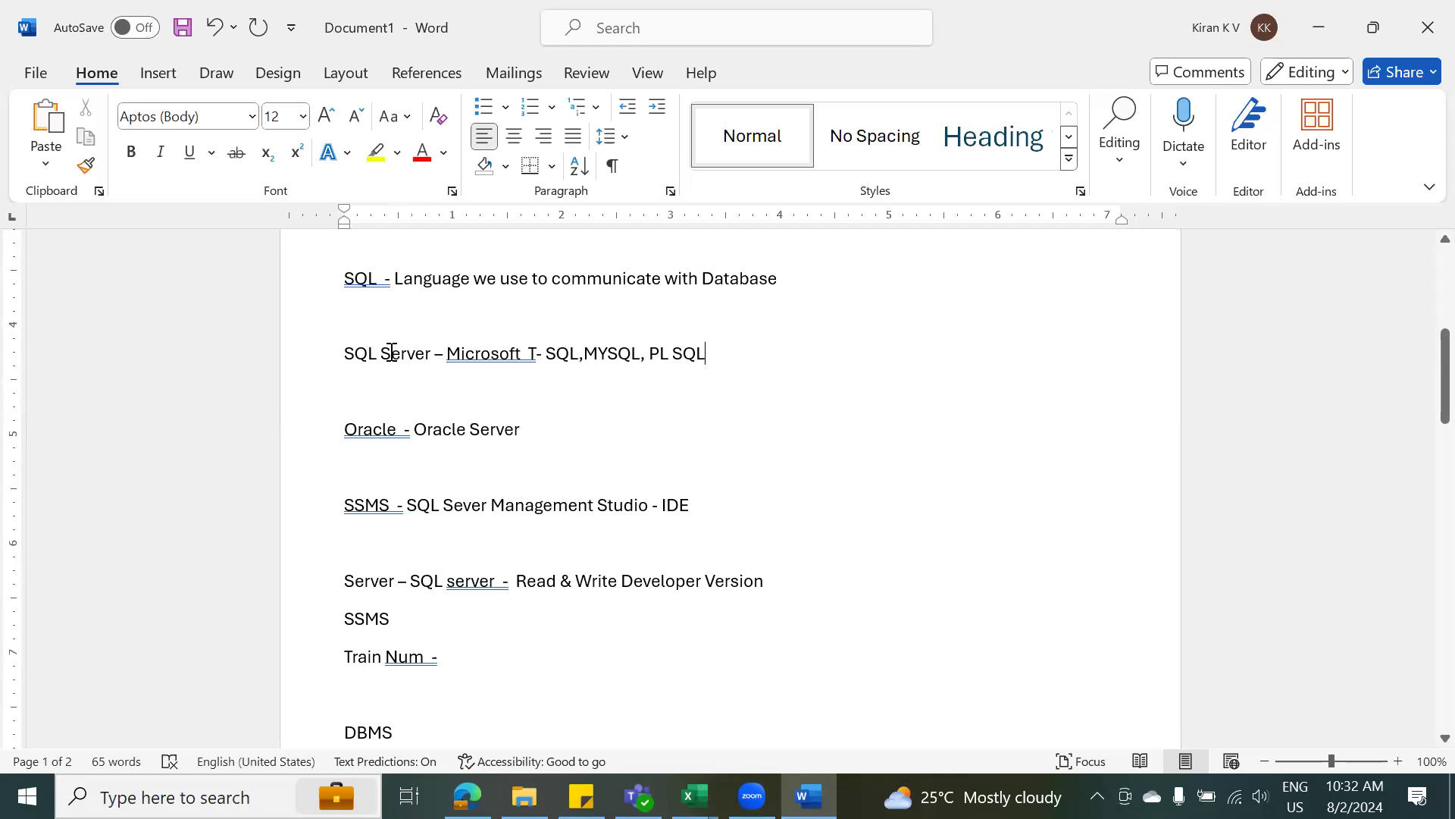
double_click(495, 354)
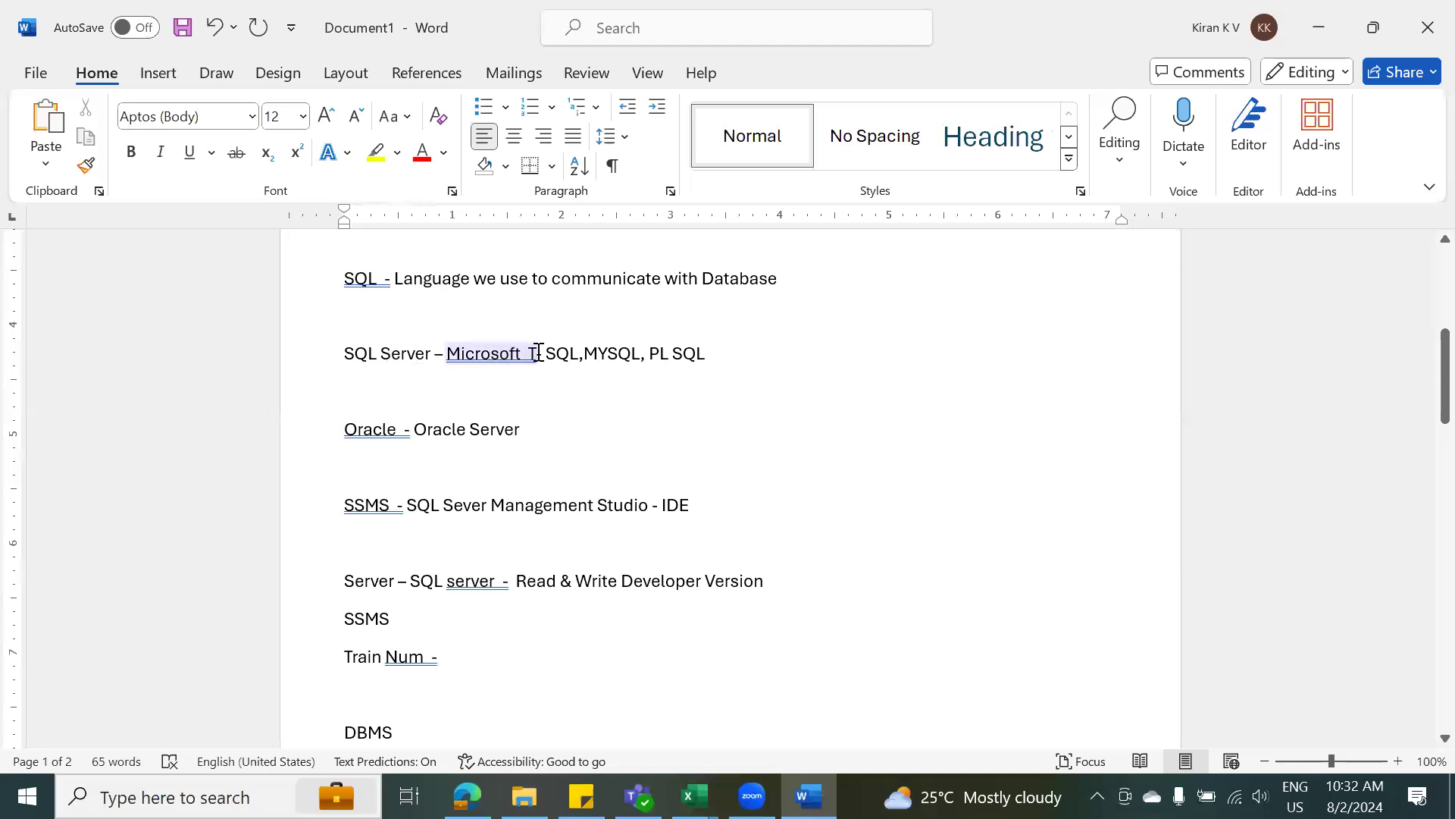